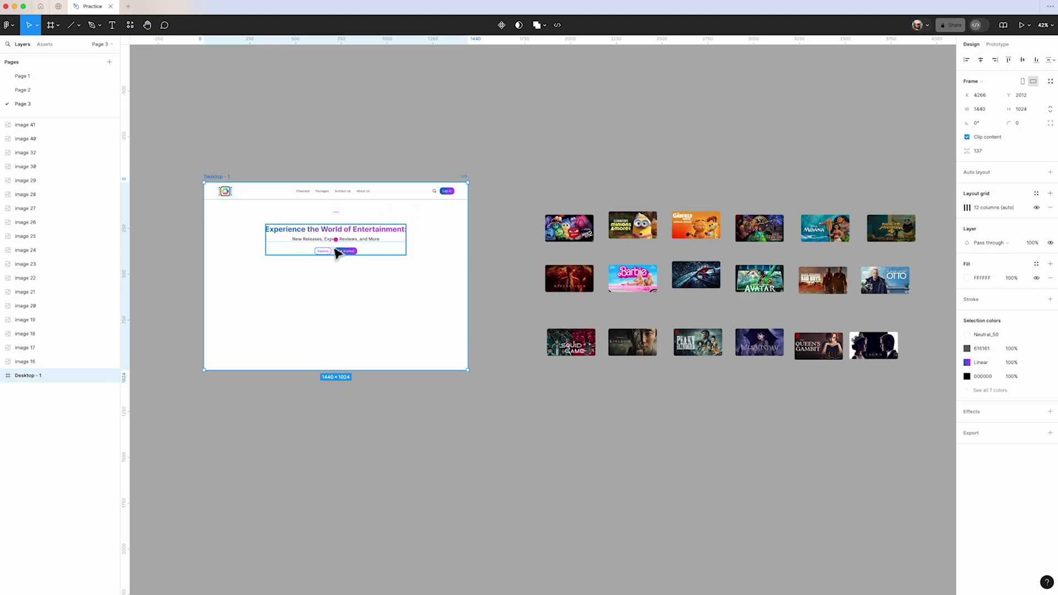
- Zoom into the poster grid and marquee-select only the top row of six movie posters
left_click_drag(512, 182, 909, 412)
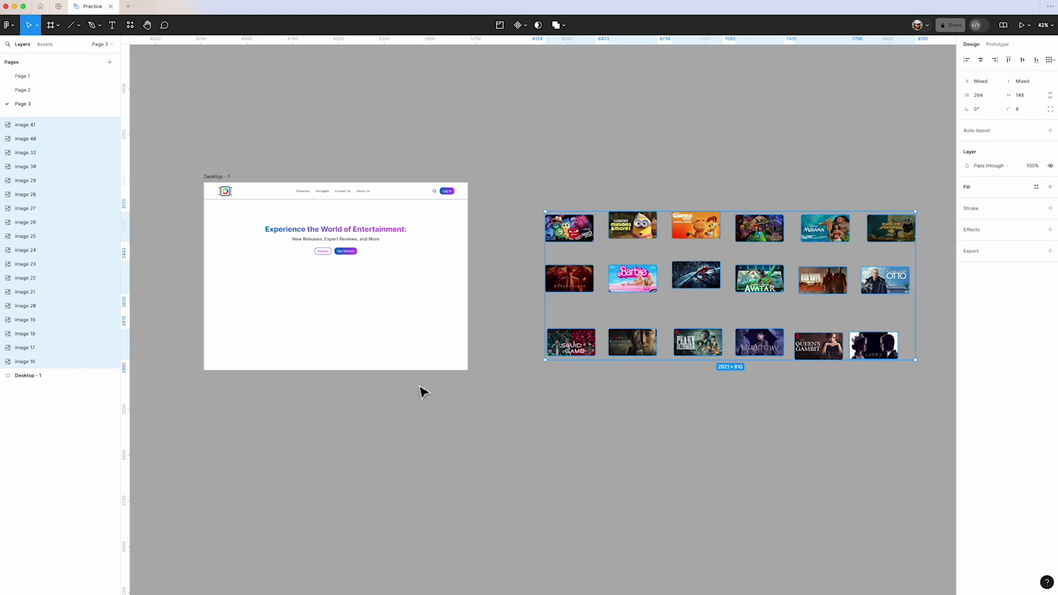
left_click(432, 398)
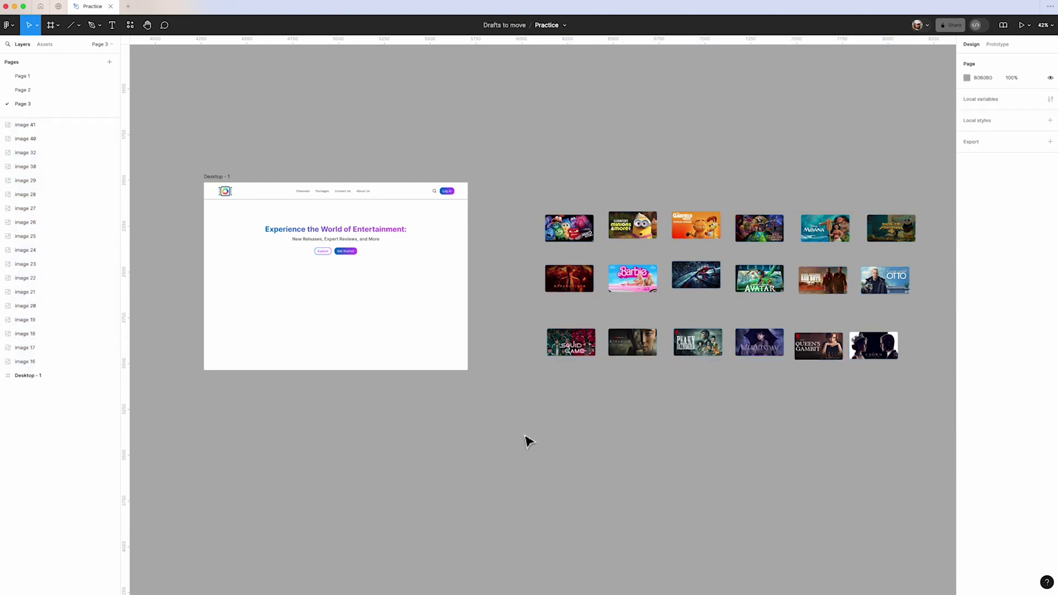
left_click_drag(739, 415, 564, 415)
scroll(566, 419, "right", 2)
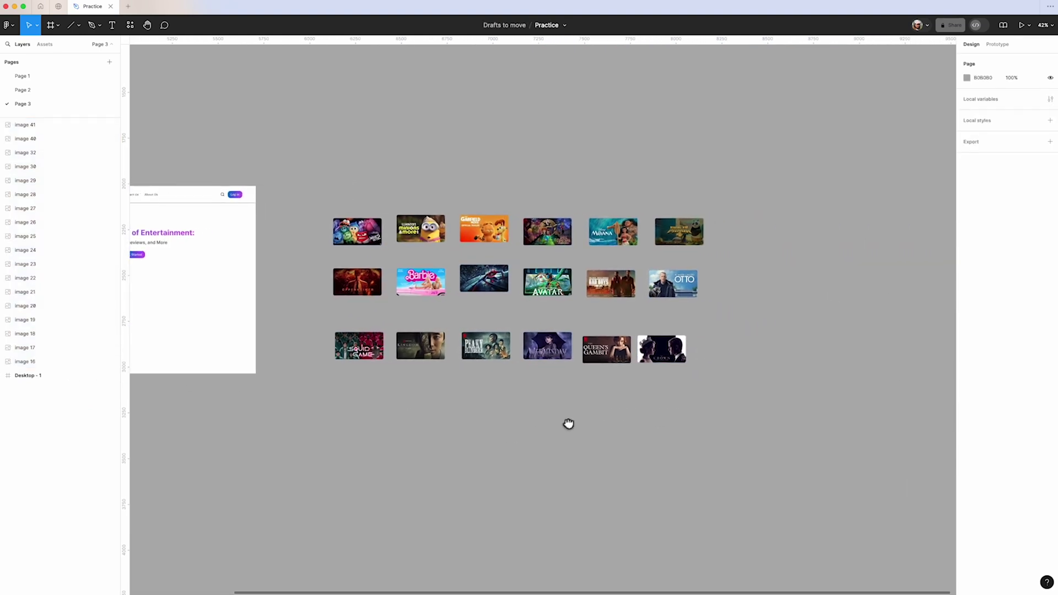
scroll(484, 336, "up", 3)
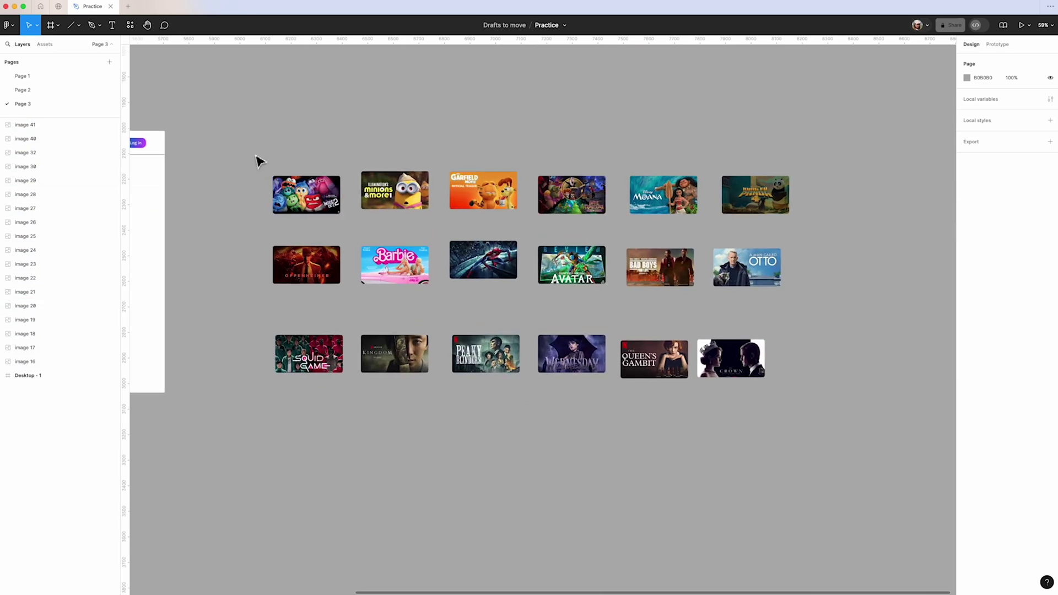
left_click_drag(251, 147, 810, 229)
- Wrap the top row of posters in an auto-layout frame with an 8 px gap
right_click(761, 200)
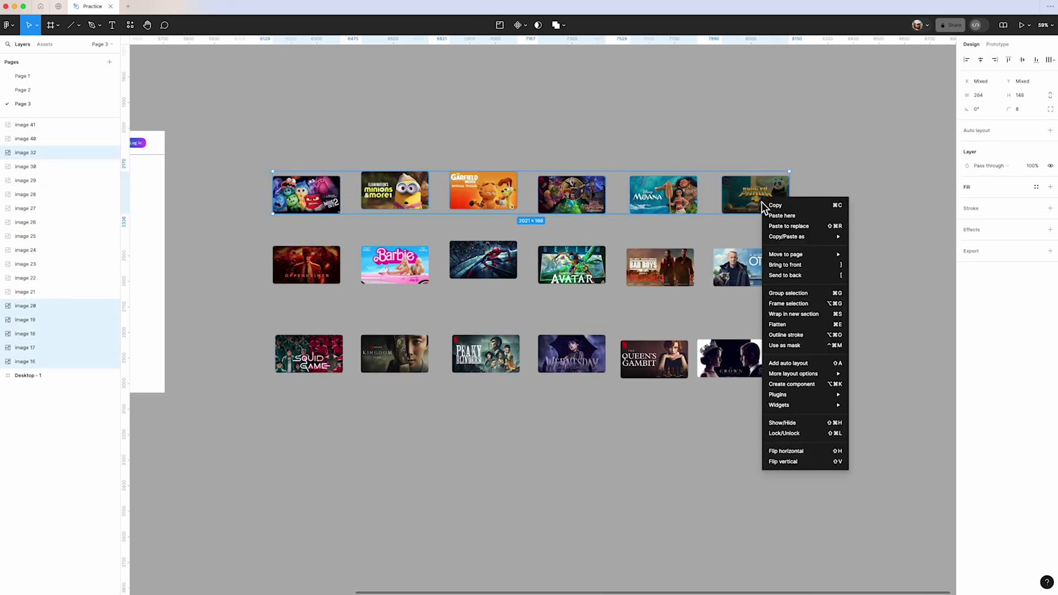
left_click(804, 364)
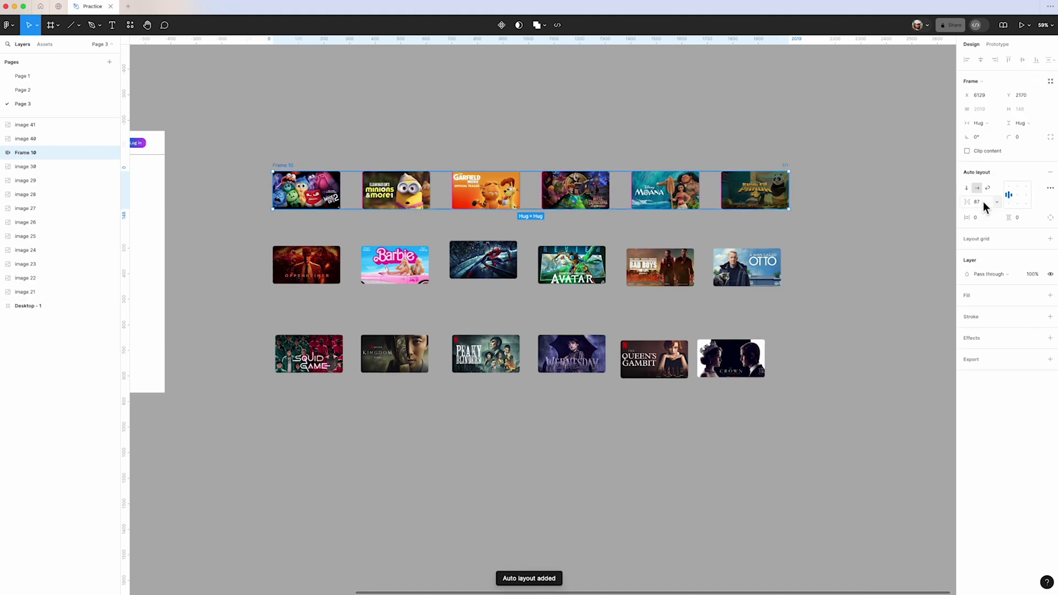
key("Return")
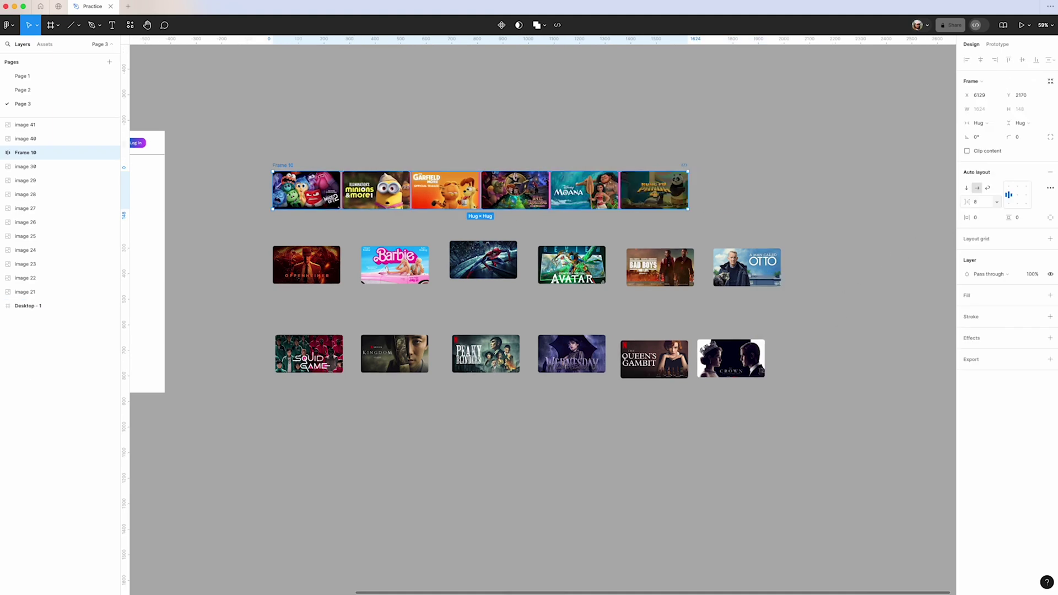
left_click(794, 241)
- Wrap the middle row of posters in an auto-layout frame with 8 px spacing
left_click_drag(813, 238, 302, 302)
key("shift+a")
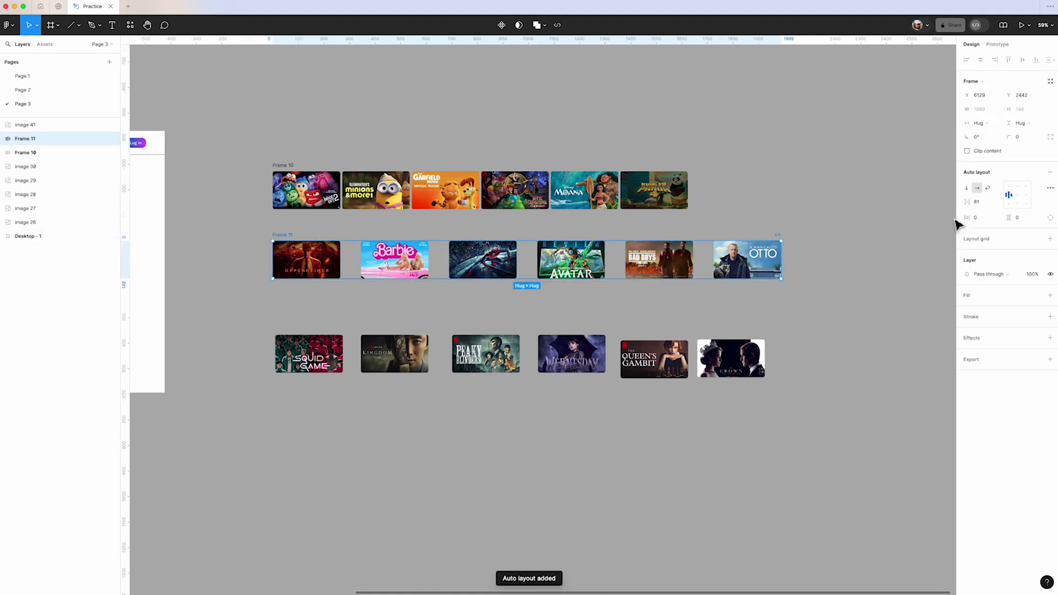
left_click(981, 204)
type("8")
key("Return")
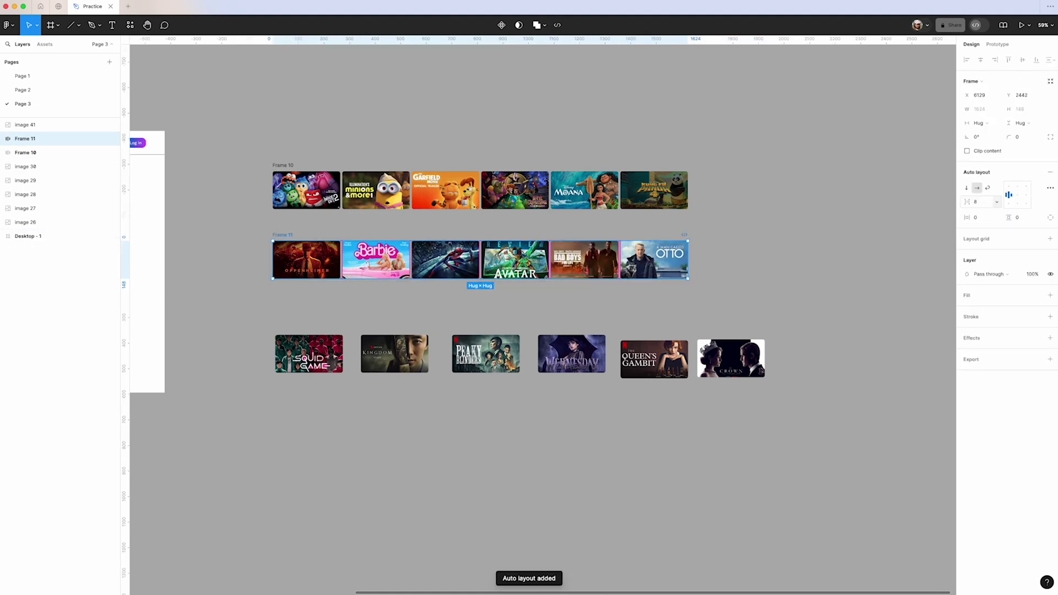
- Make the bottom row an 8 px auto-layout frame and move it up under the middle row
left_click_drag(793, 331, 278, 424)
key("shift+a")
left_click(986, 207)
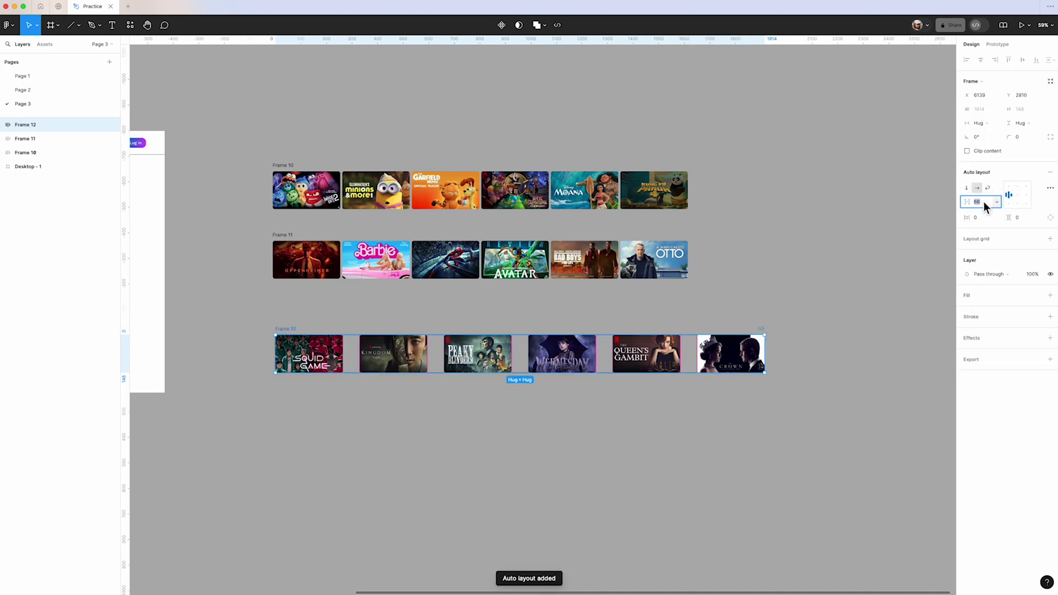
key("Return")
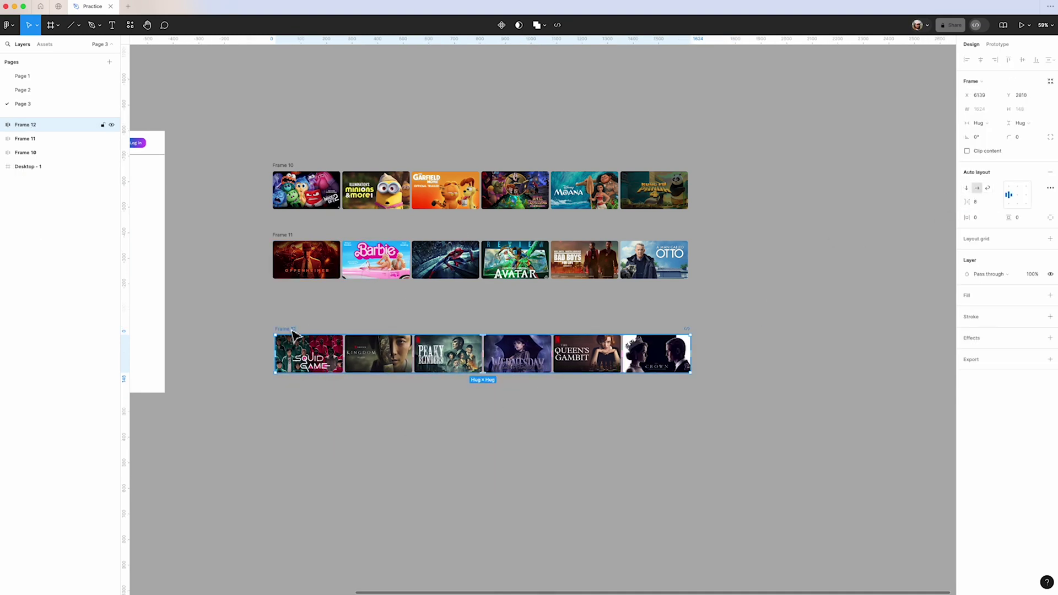
left_click_drag(293, 335, 290, 308)
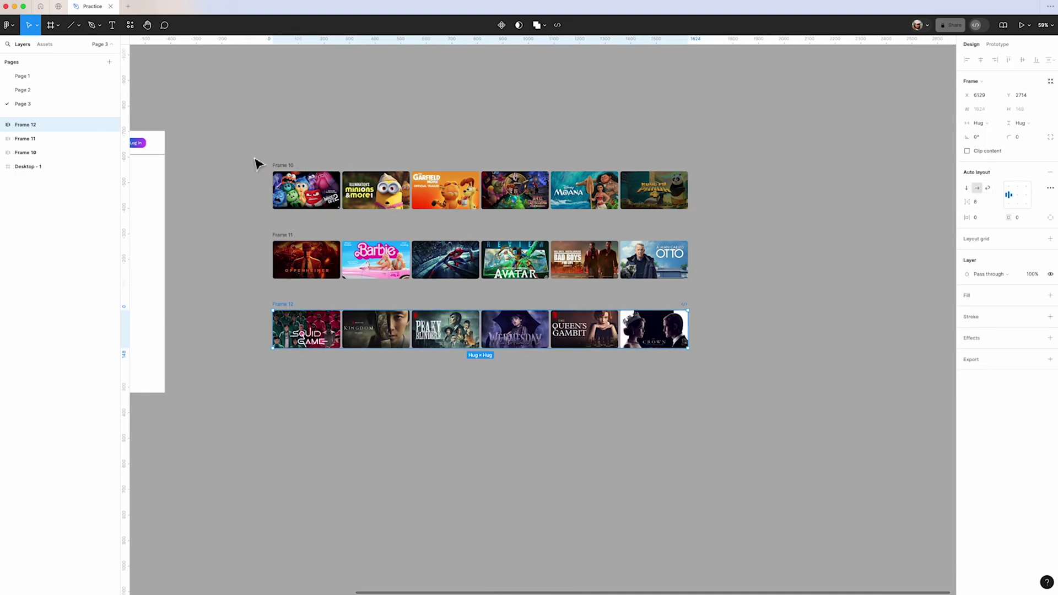
- Rename the top poster row frame Inner_1
scroll(256, 164, "up", 2)
scroll(256, 164, "up", 4)
left_click(308, 184)
double_click(311, 184)
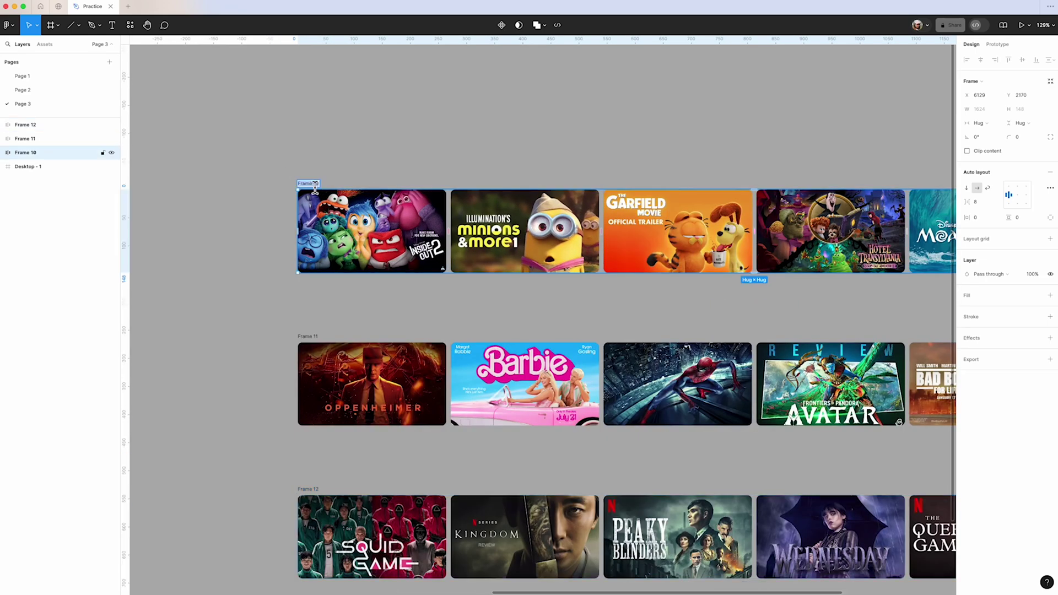
type("Anim_1")
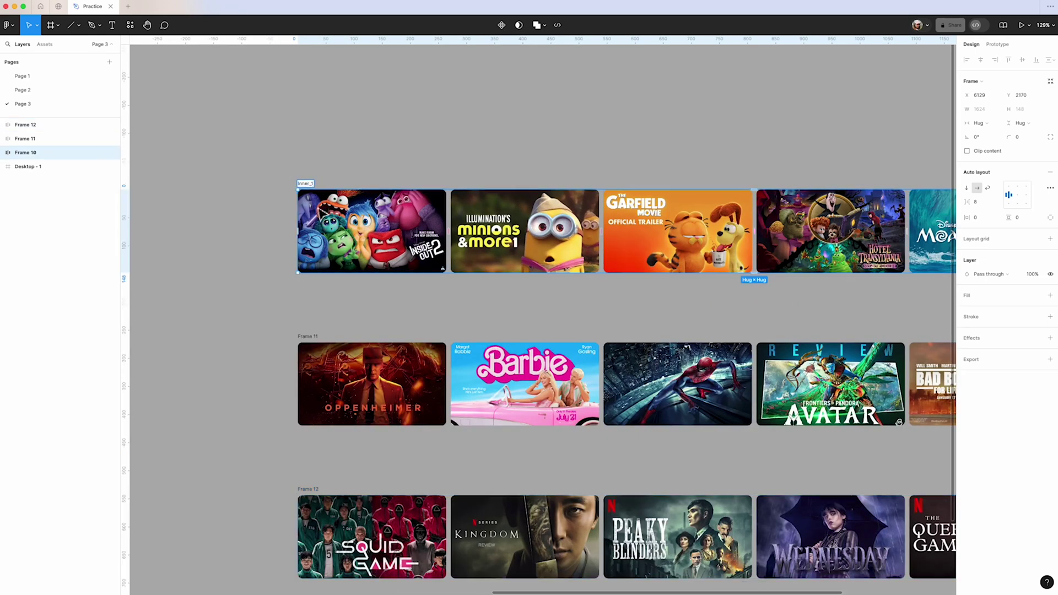
- Rename the middle and bottom row frames Inner_2 and Inner_3
left_click(307, 336)
double_click(307, 336)
type("Inne")
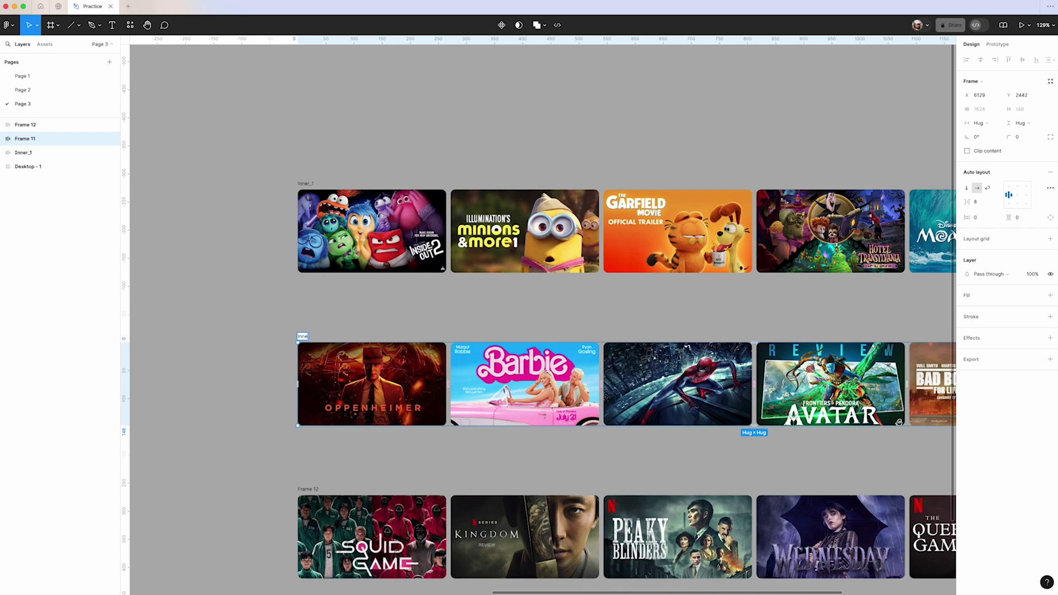
type("r_2")
left_click(306, 488)
double_click(306, 488)
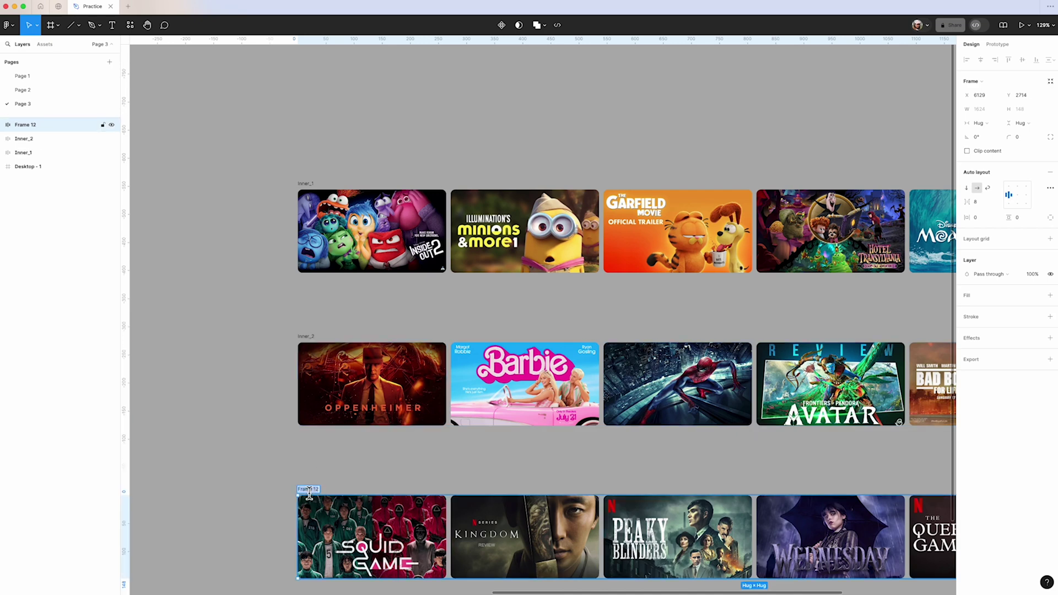
type("Inner_3")
left_click(345, 492)
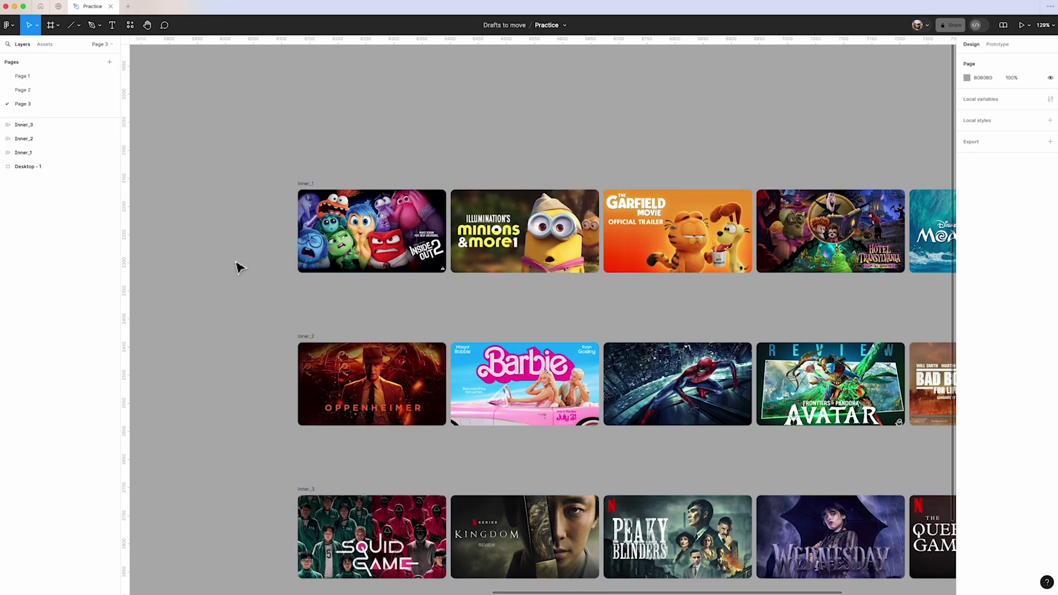
scroll(236, 266, "down", 5)
left_click(285, 210)
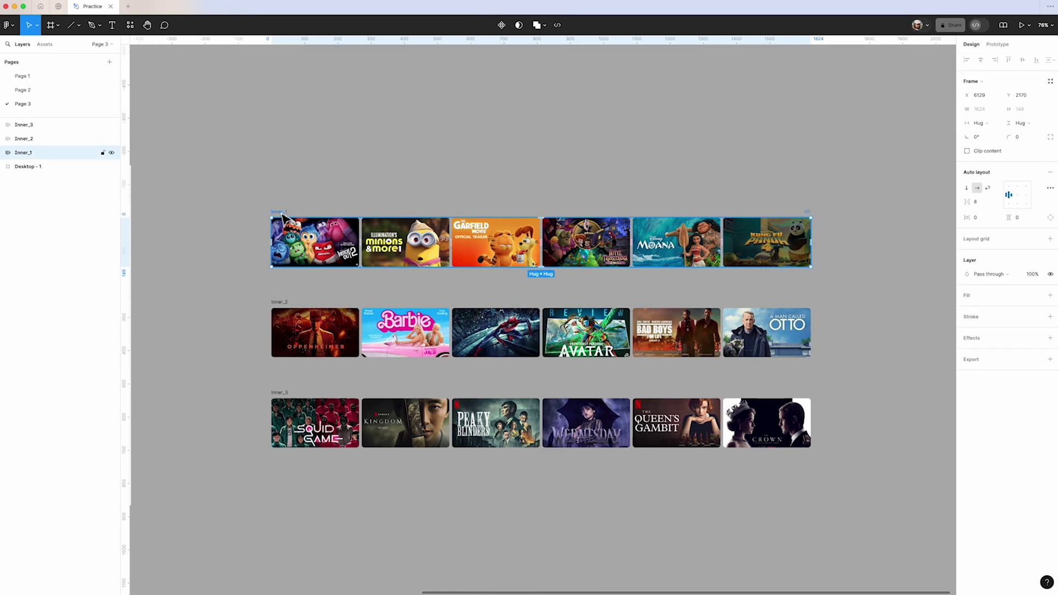
- Duplicate the six posters inside Inner_1 so the row holds twelve
key("Return")
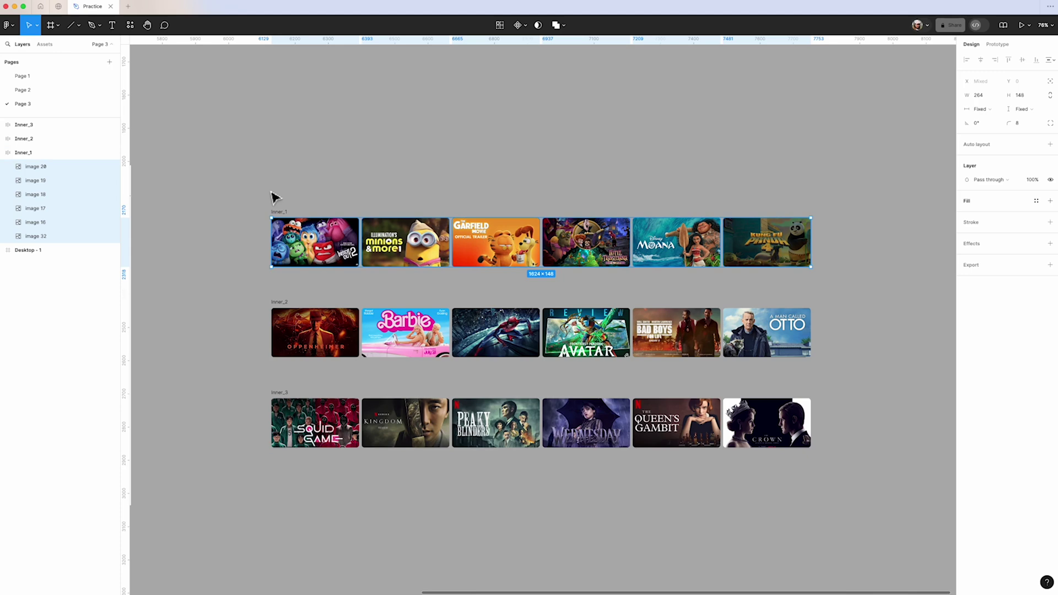
key("super+d")
scroll(270, 240, "down", 5)
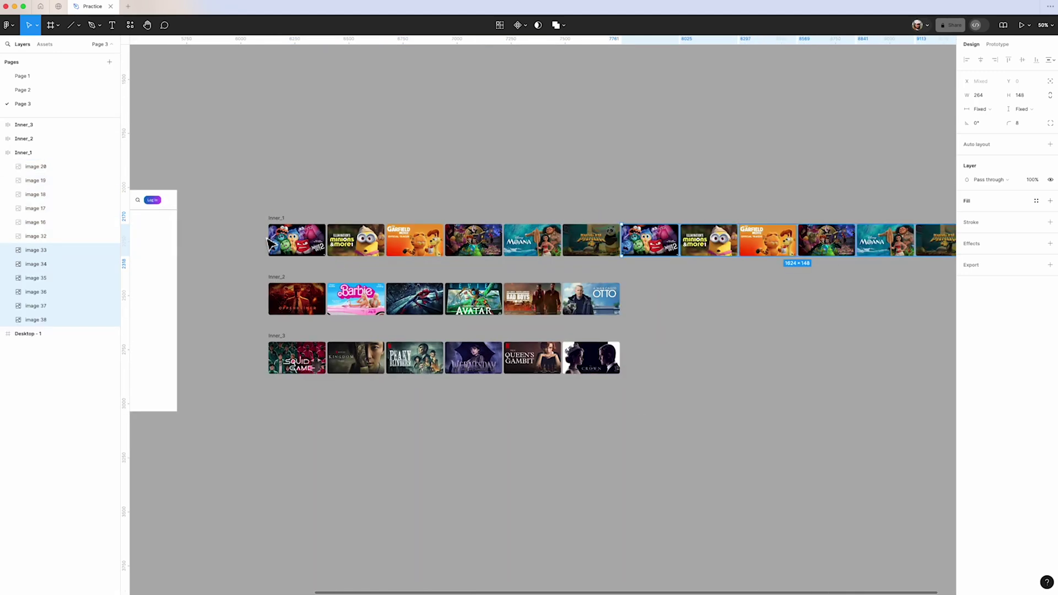
scroll(270, 243, "down", 1)
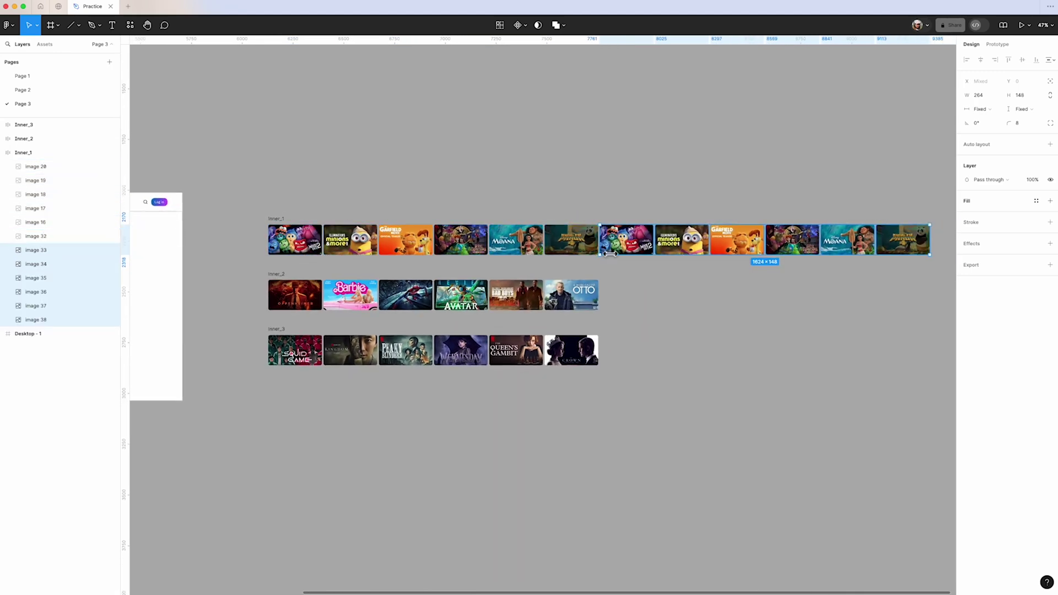
left_click(274, 171)
left_click(275, 218)
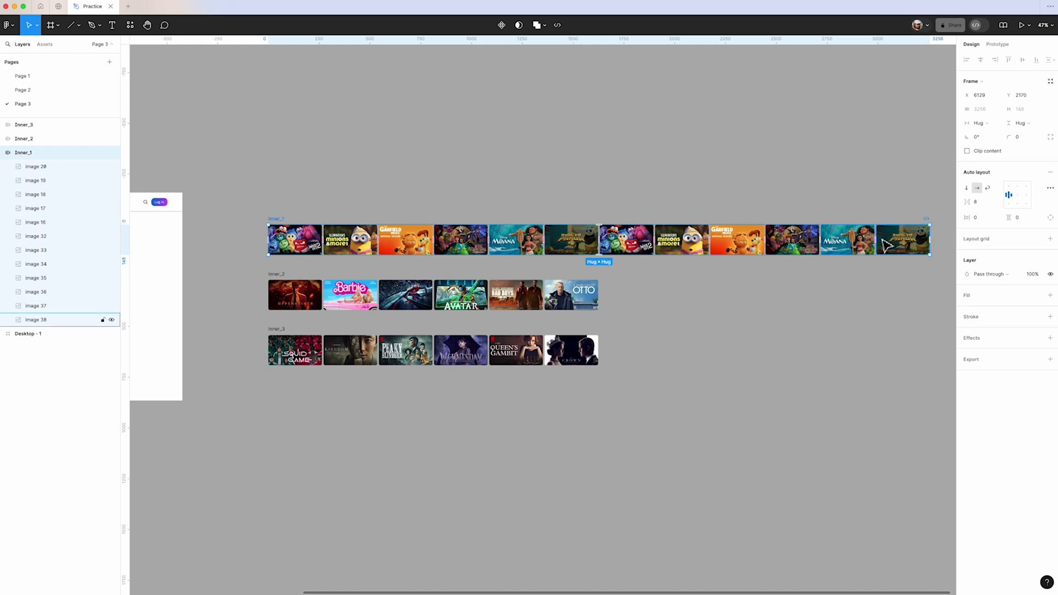
- Duplicate the six posters inside Inner_2 and Inner_3 as well
left_click(283, 279)
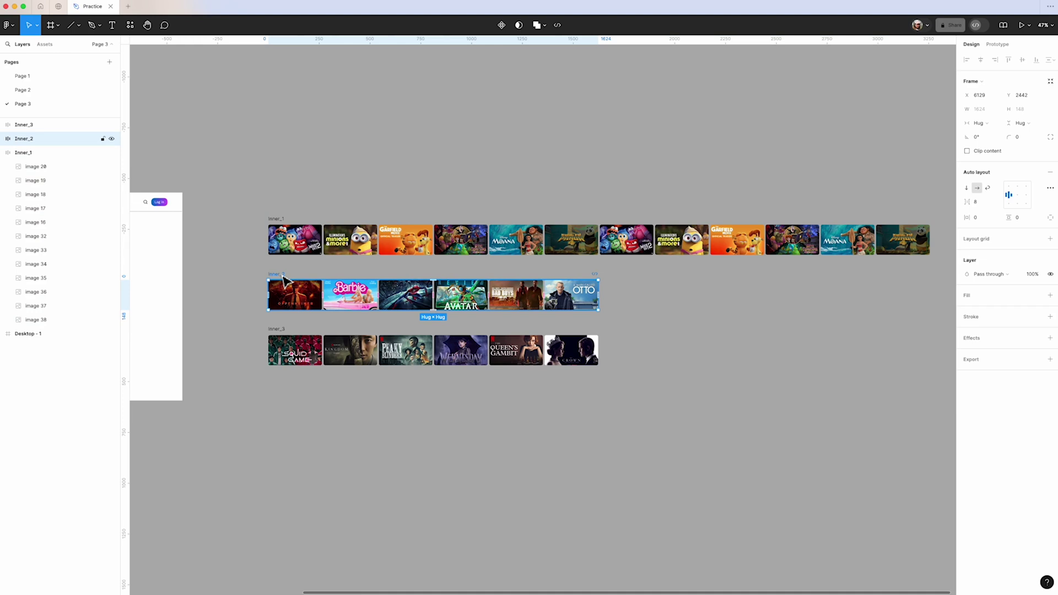
key("Return")
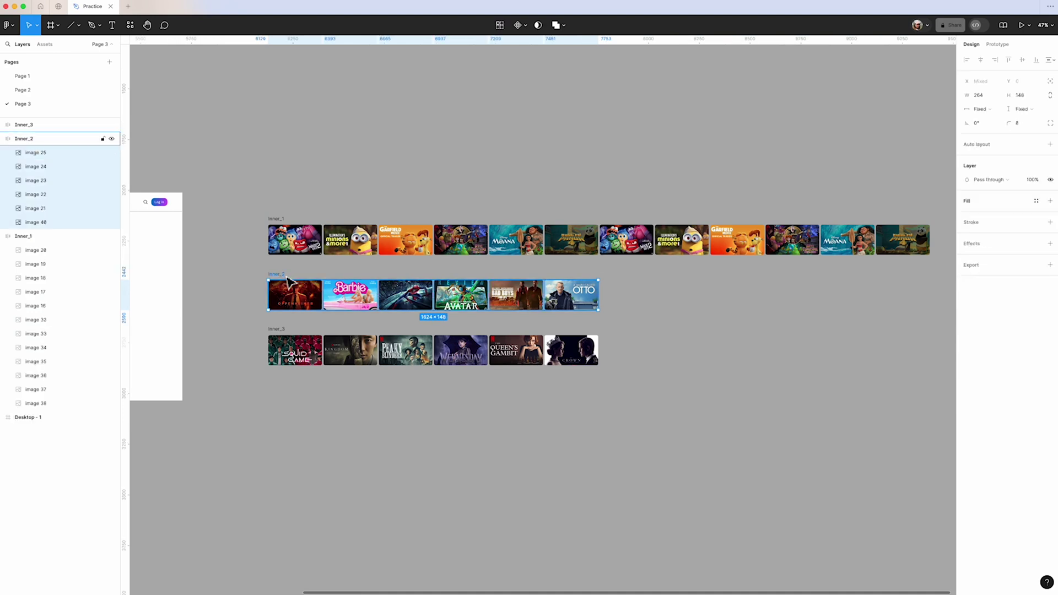
key("super+d")
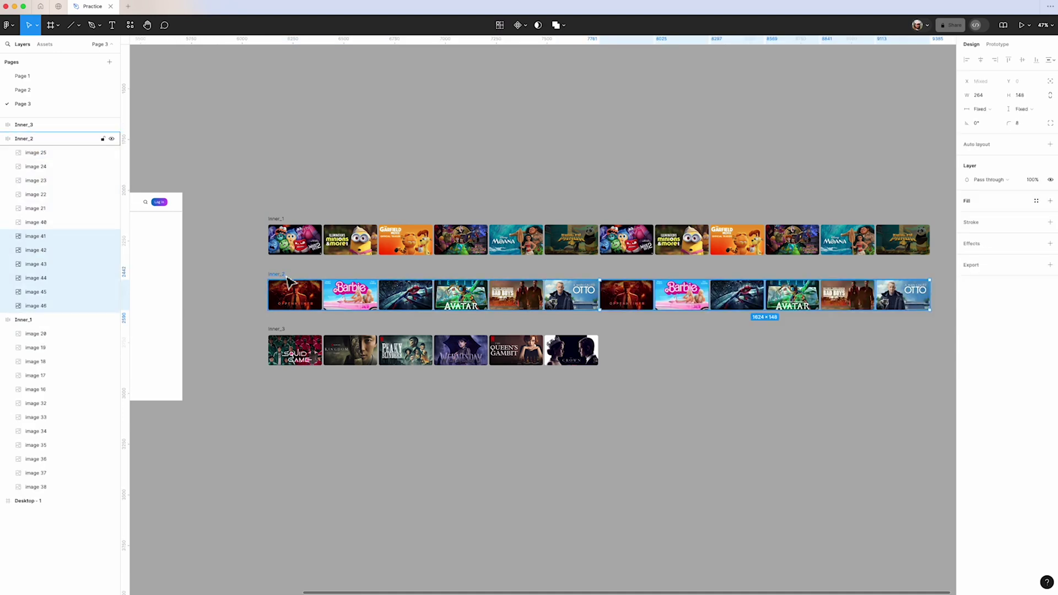
left_click(277, 336)
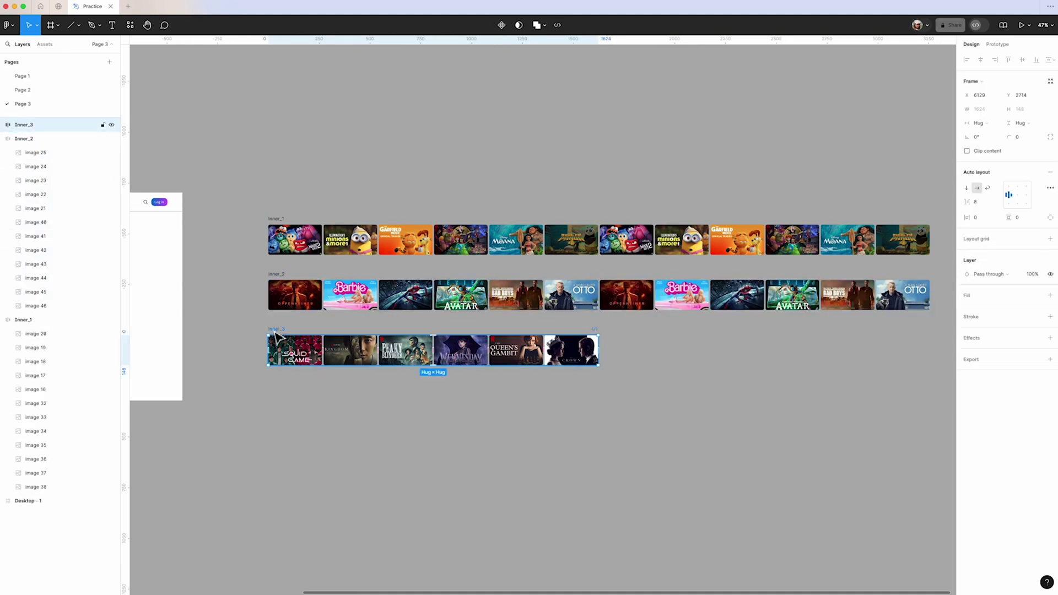
key("Return")
key("super+d")
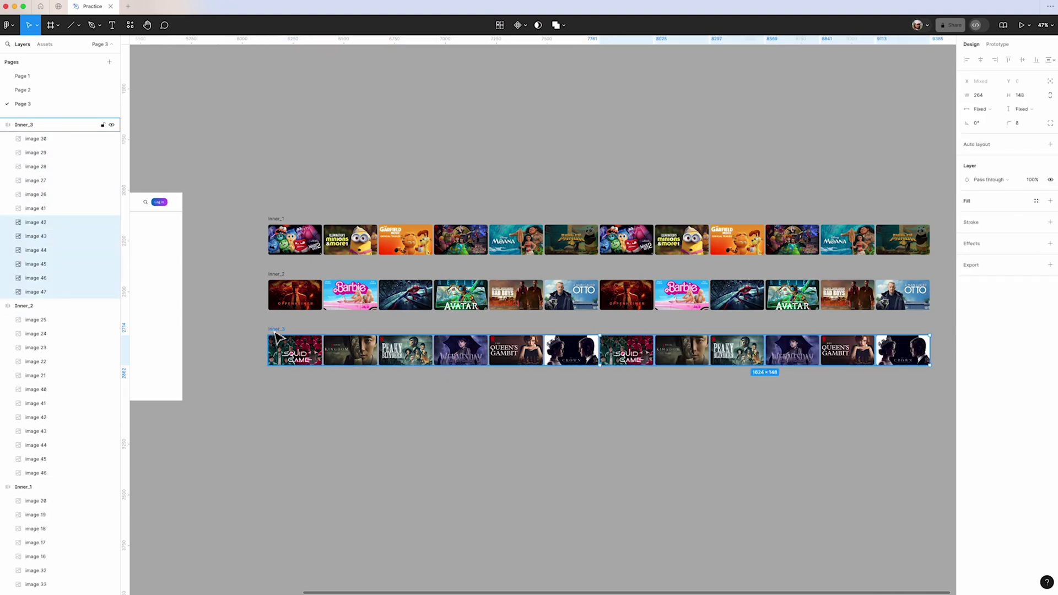
- Wrap the Inner_1 row in a new frame with Frame selection
left_click(238, 214)
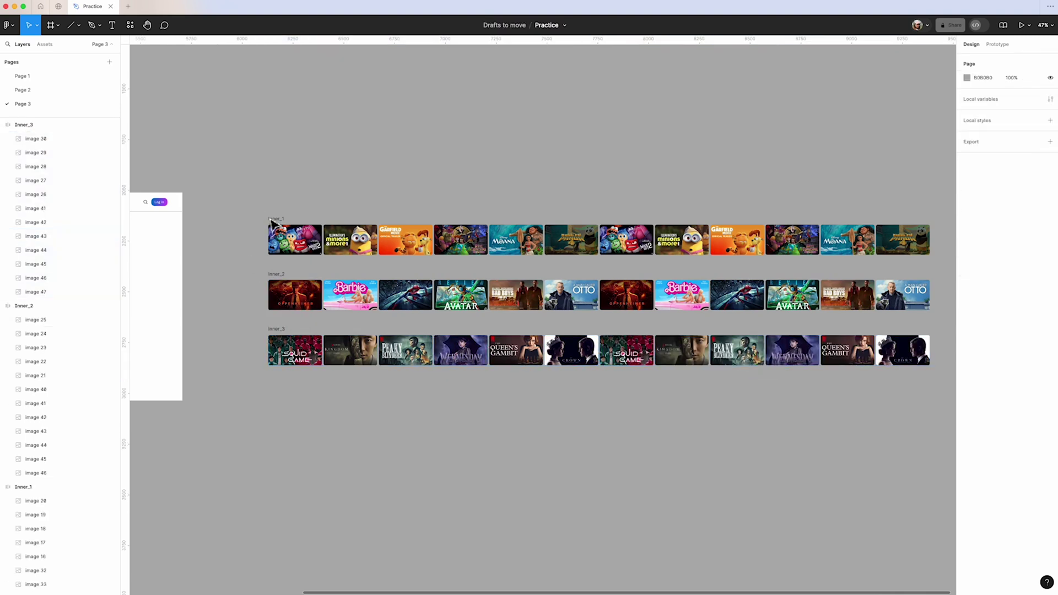
left_click(275, 222)
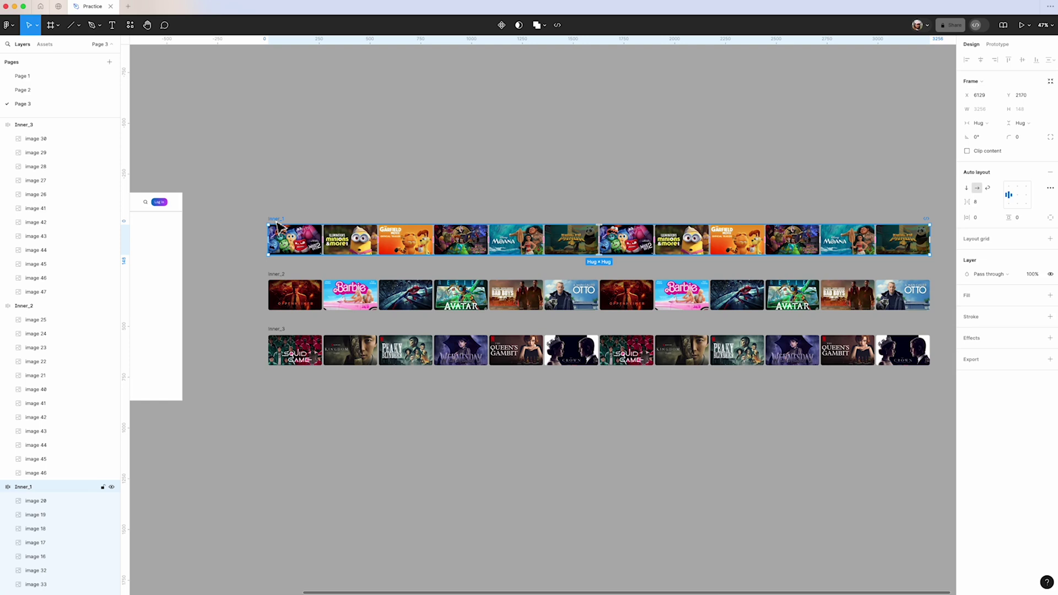
left_click(282, 279)
left_click(284, 333)
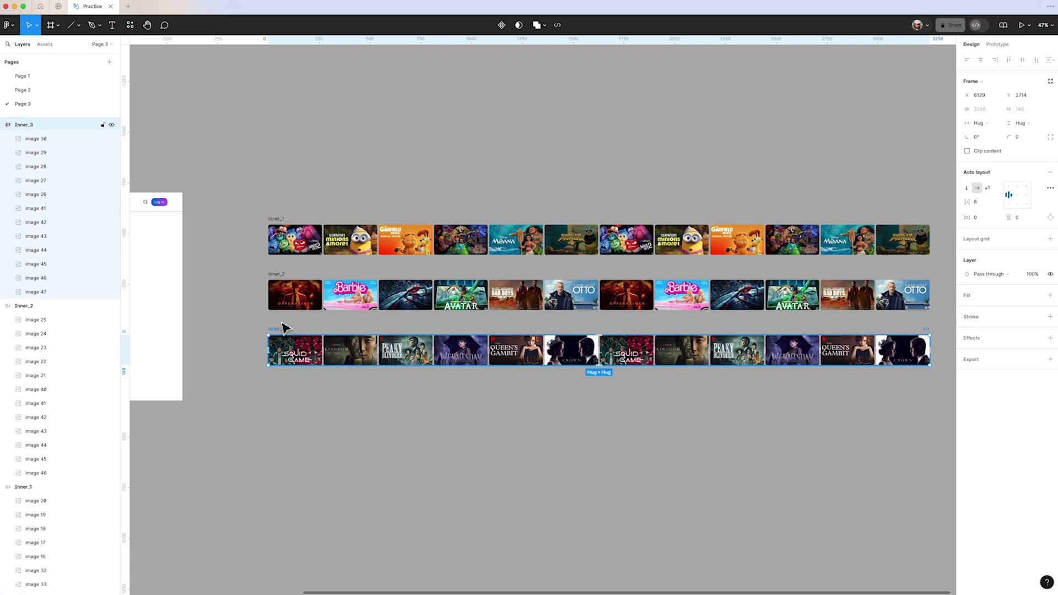
left_click(281, 224)
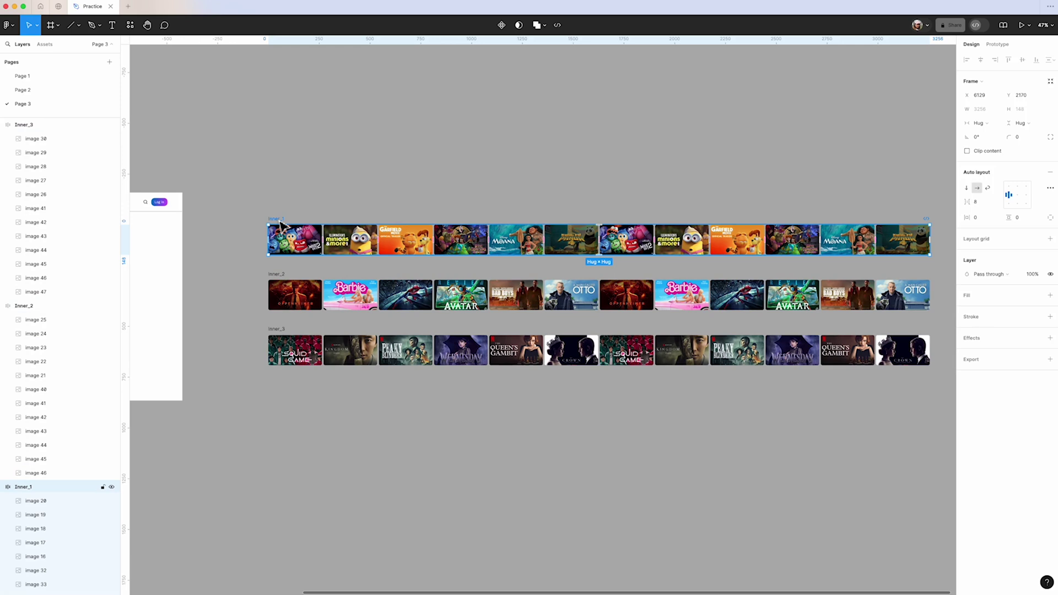
right_click(278, 223)
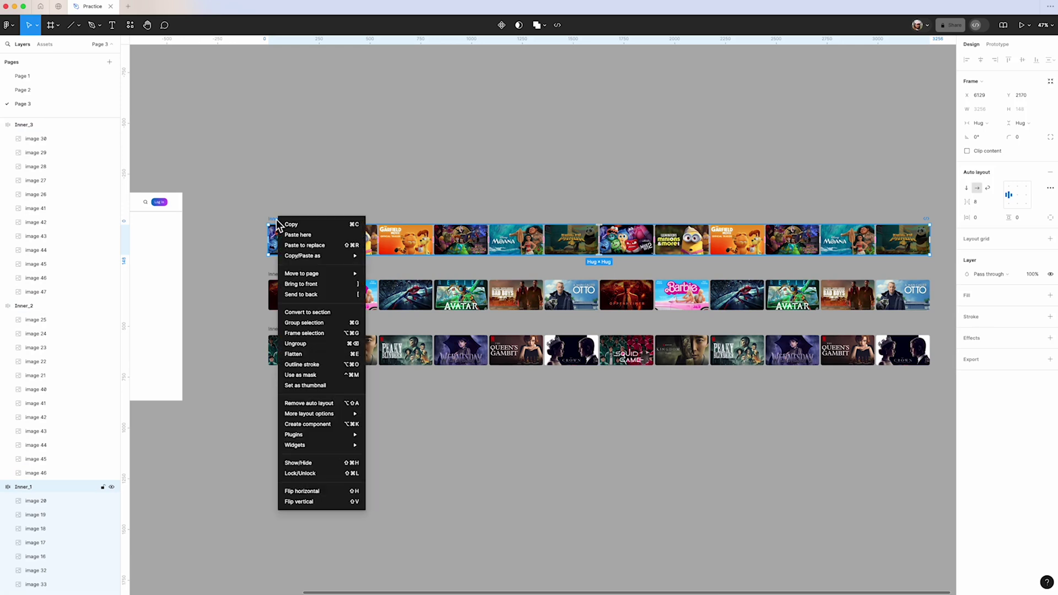
left_click(339, 335)
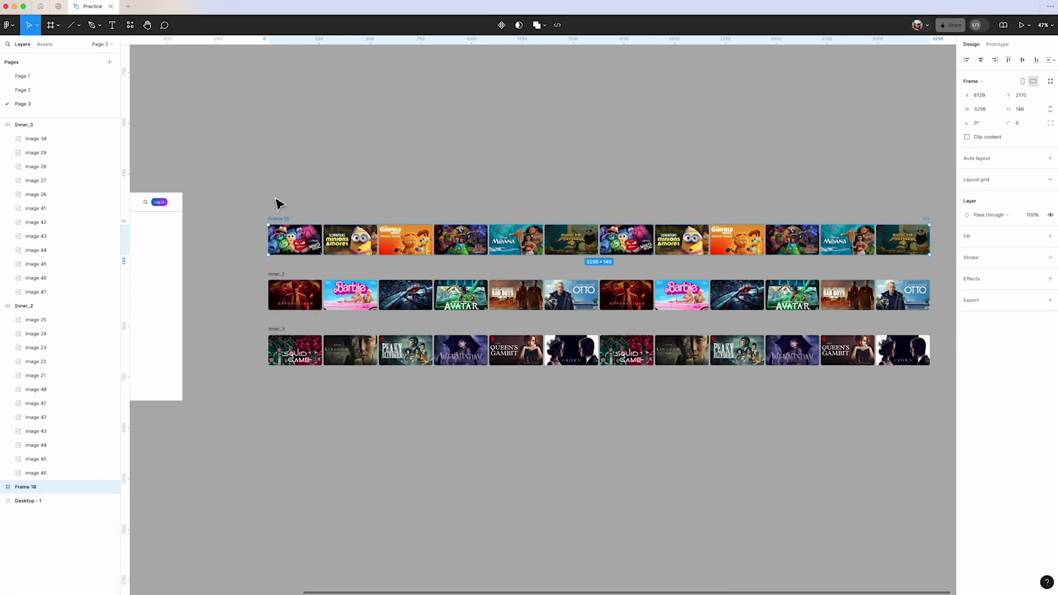
- Rename the new wrapping frame Outter
scroll(282, 228, "up", 5)
double_click(258, 221)
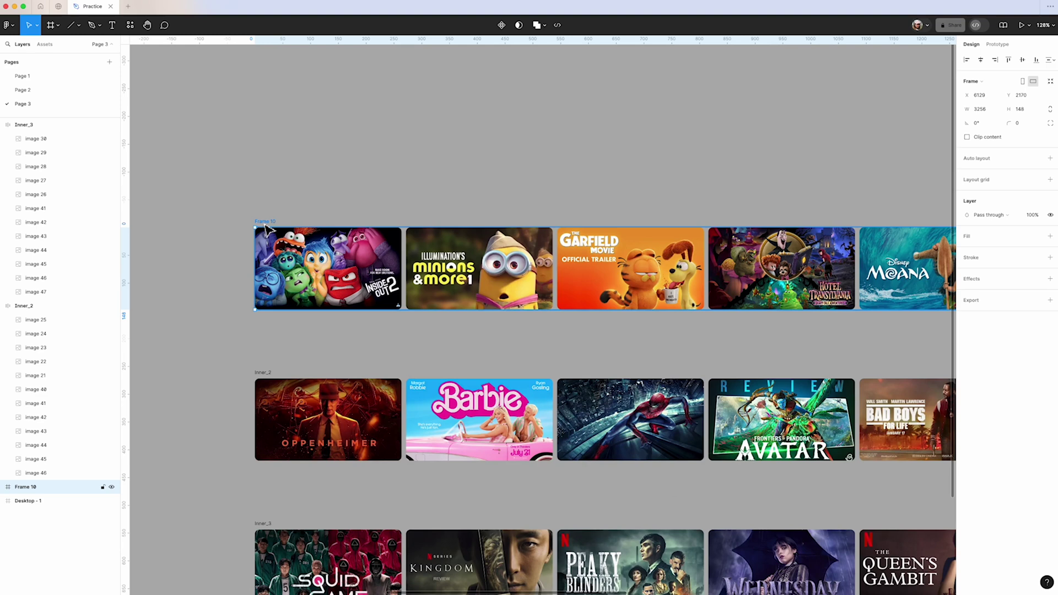
type("Outter_1")
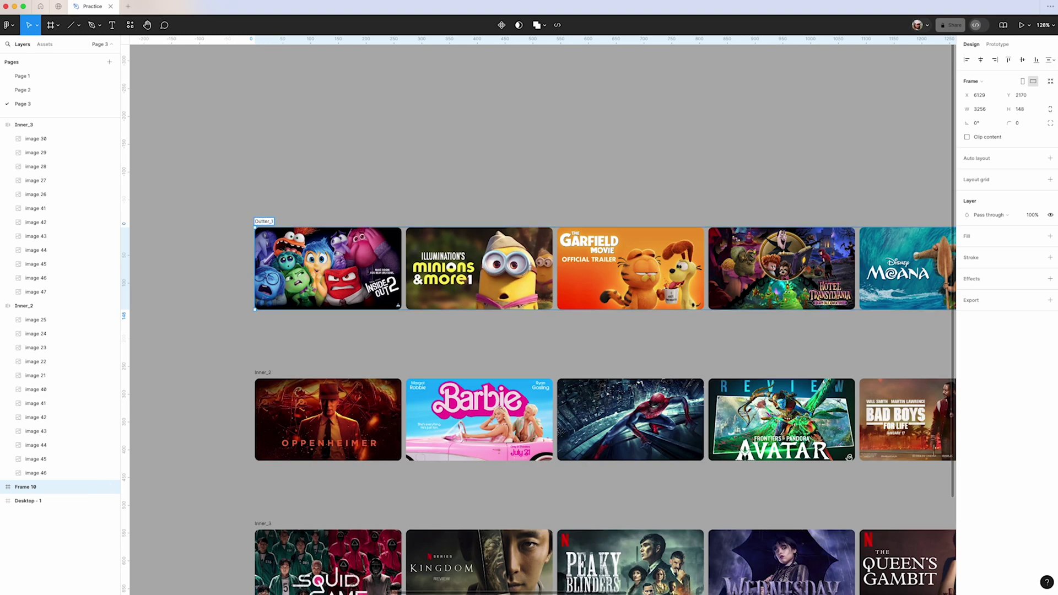
- Confirm the Outter_1 name and select that frame
left_click(237, 318)
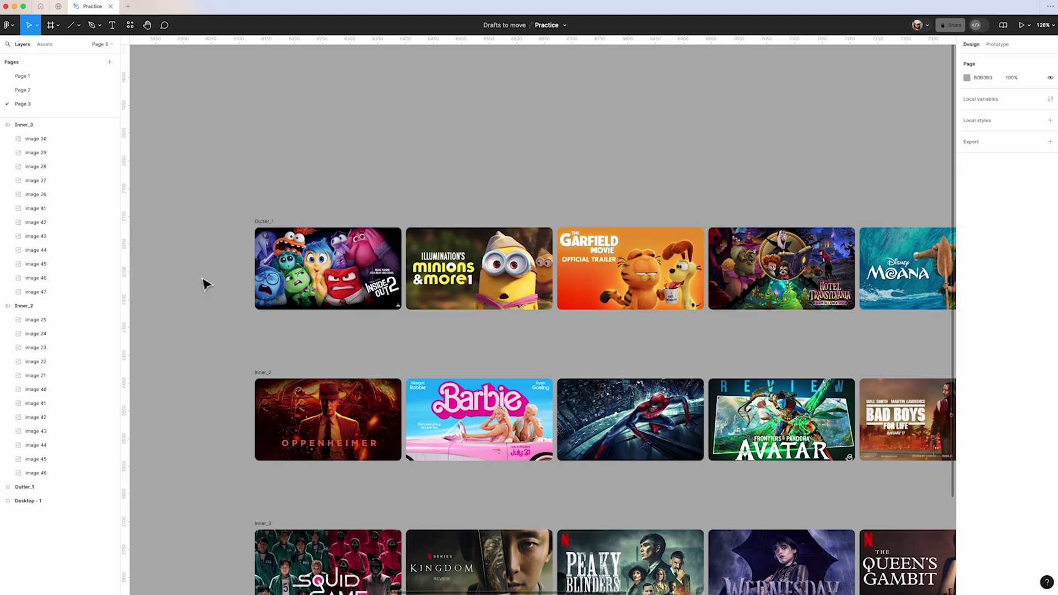
scroll(205, 284, "down", 5)
left_click(245, 251)
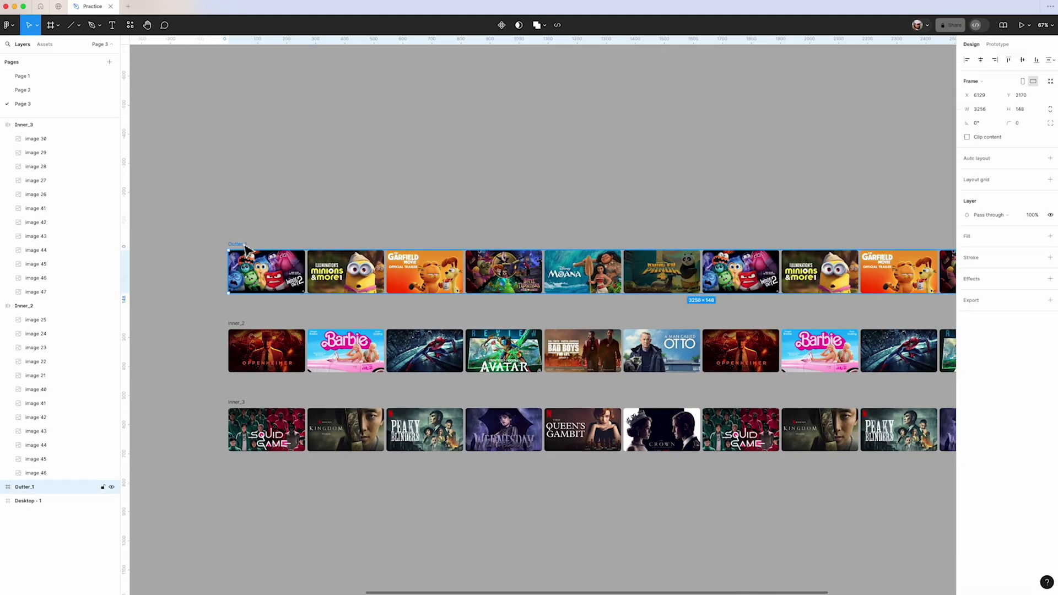
- Check that Desktop - 1 is 1440 wide, then edit Outter_1's width field
scroll(244, 251, "down", 5)
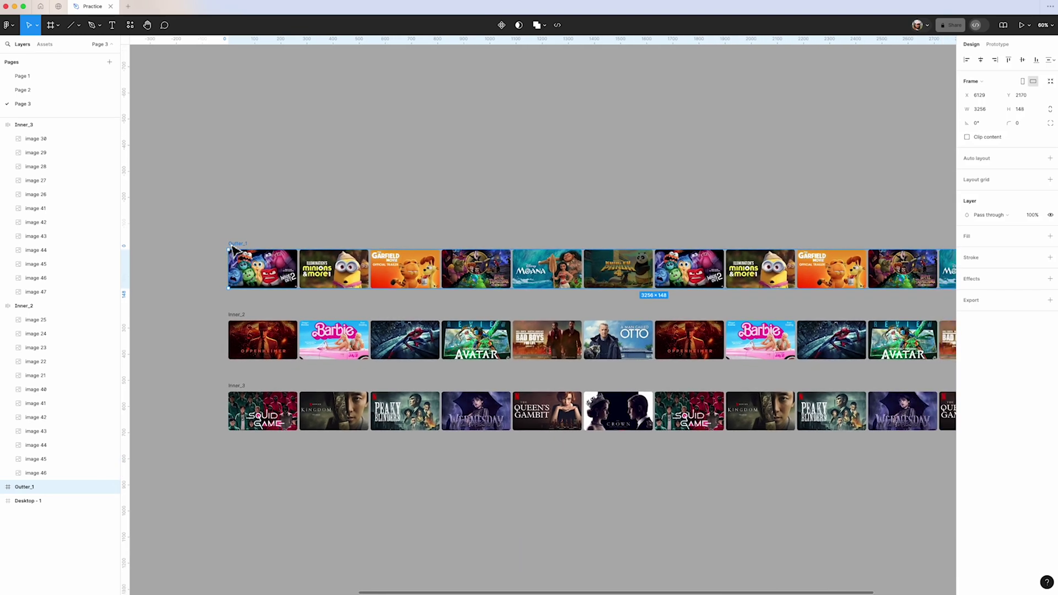
scroll(386, 196, "left", 10)
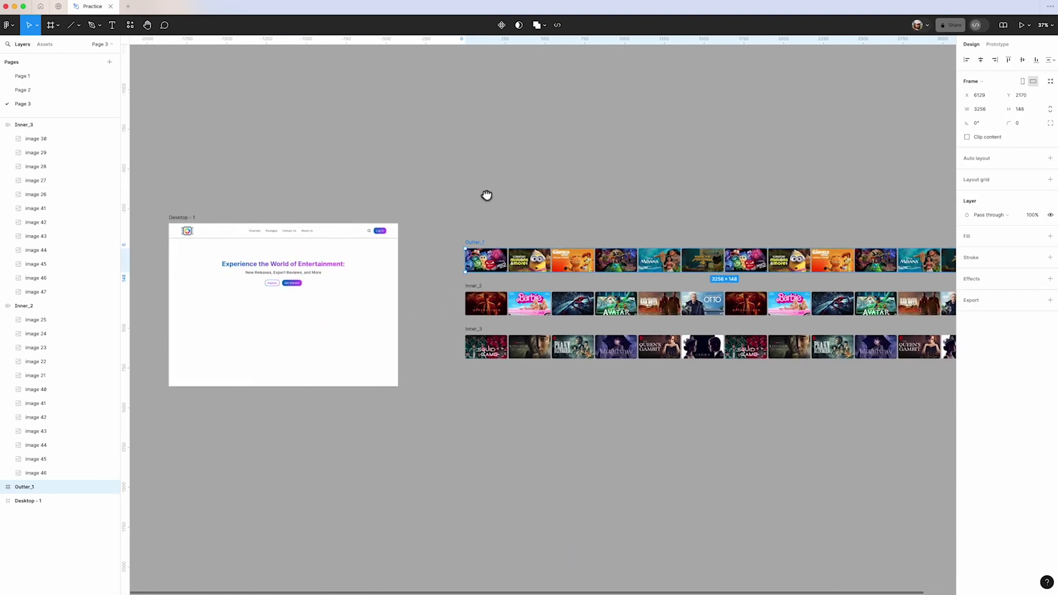
left_click(191, 219)
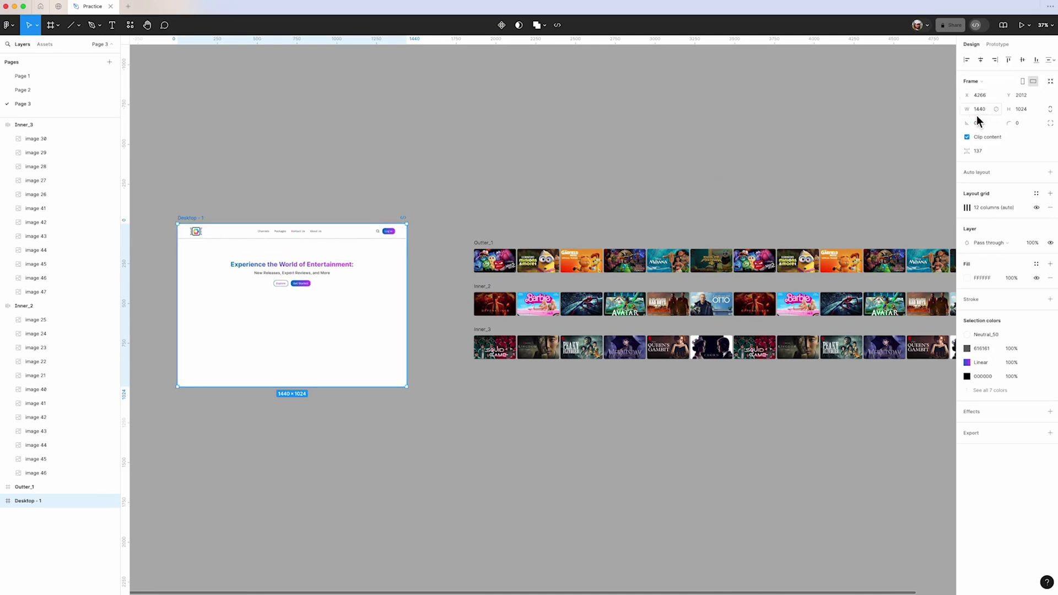
left_click(488, 244)
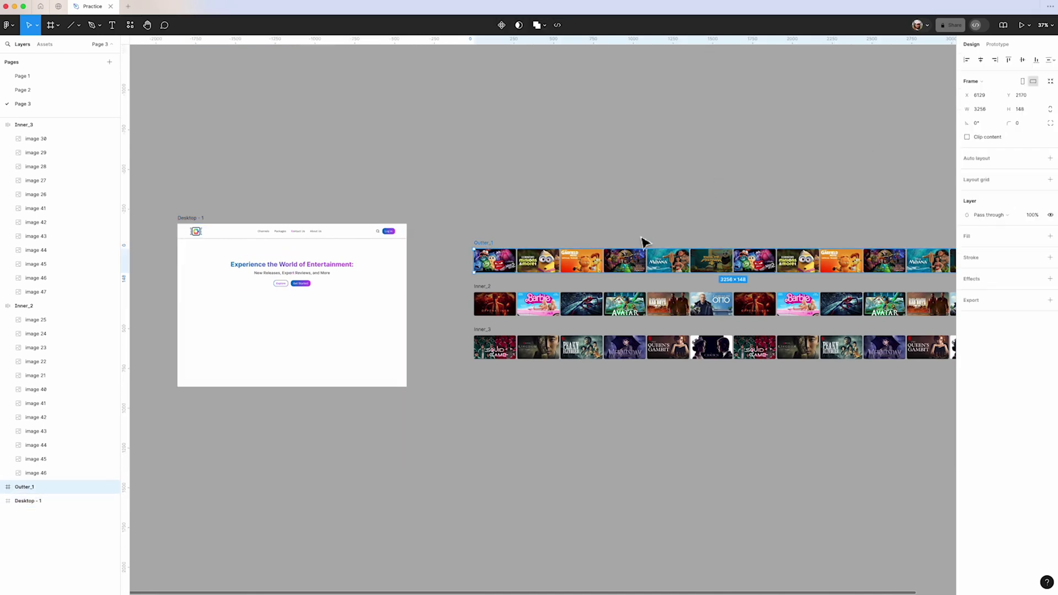
left_click(990, 112)
- Set Outter_1's width to 1440 and turn on Clip content
type("1440")
key("Return")
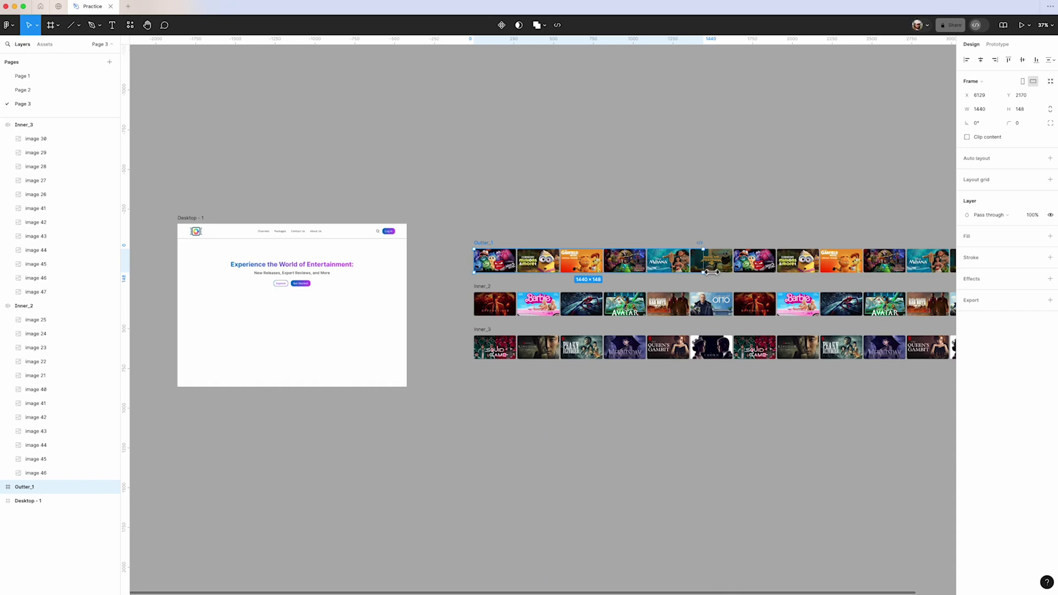
scroll(706, 265, "up", 5)
scroll(718, 292, "down", 3)
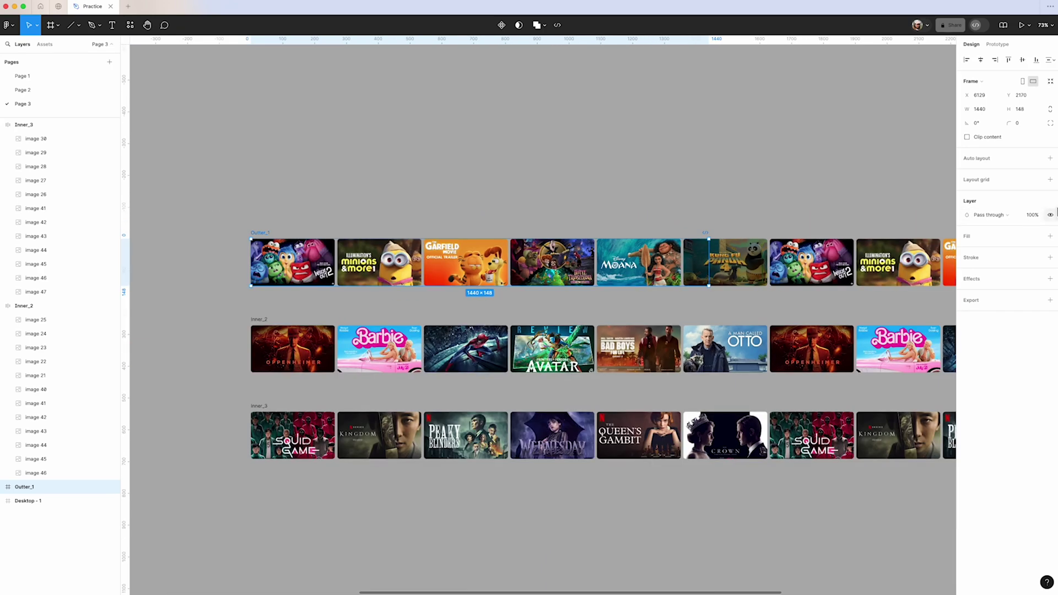
left_click(966, 137)
scroll(587, 186, "down", 4)
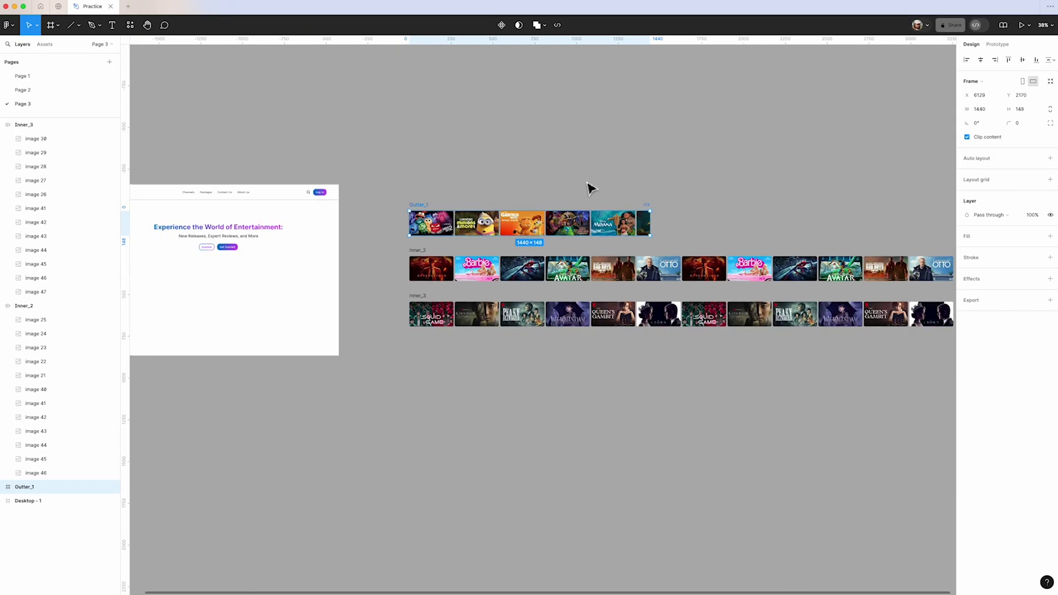
scroll(634, 183, "right", 3)
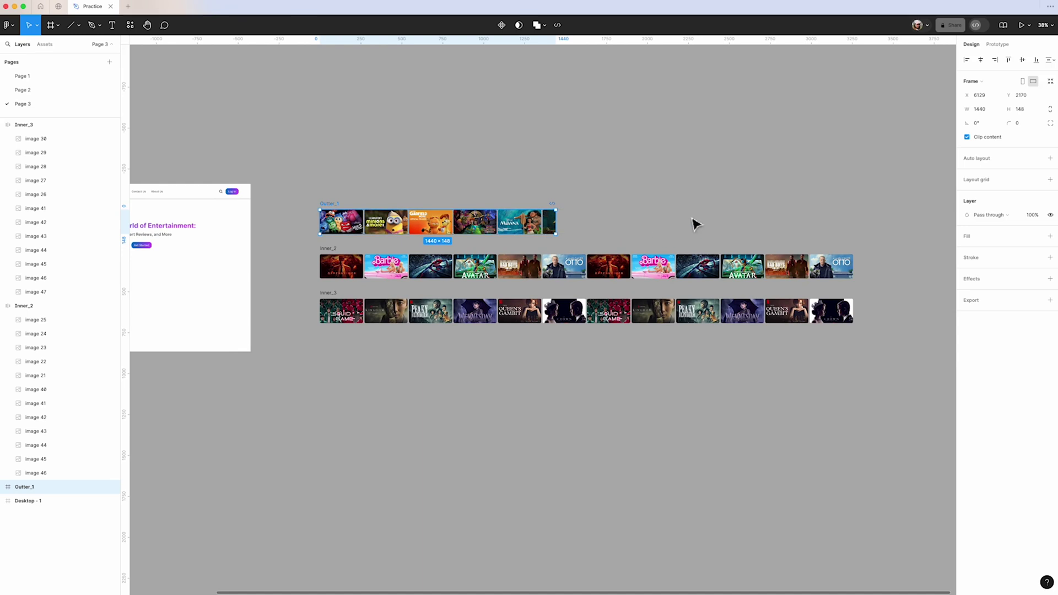
- Toggle clipping off and back on, and check Outter_1's nested layers
left_click(967, 137)
left_click(966, 137)
left_click(3, 487)
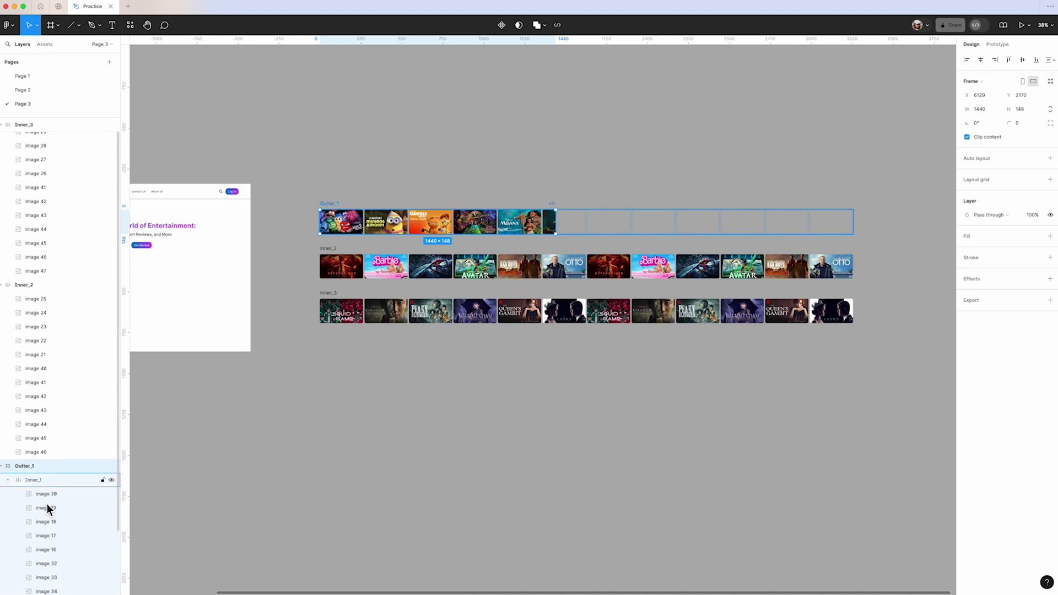
scroll(47, 495, "down", 3)
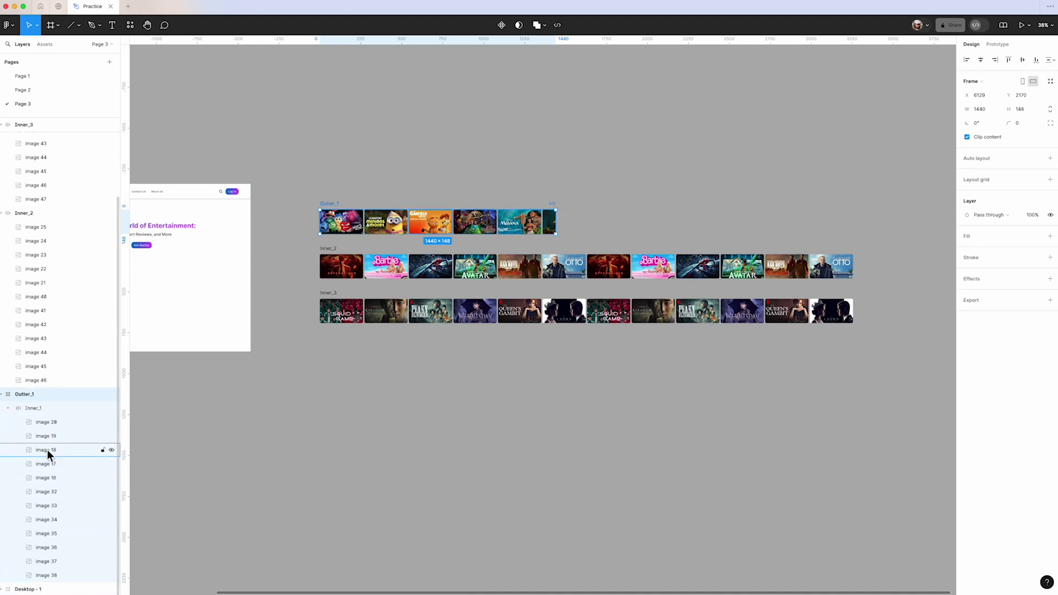
left_click(9, 408)
left_click(4, 396)
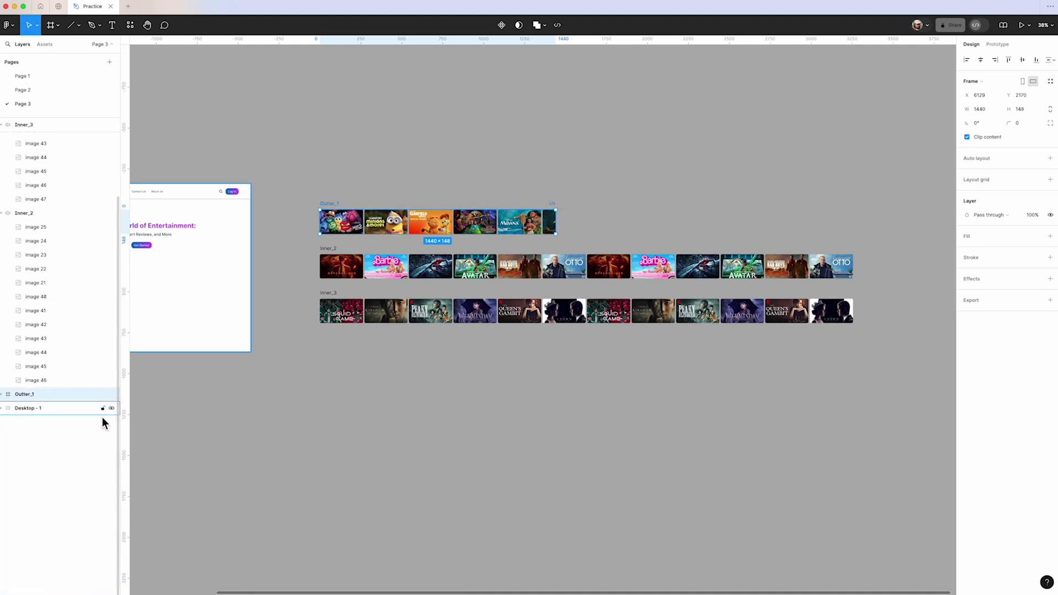
- Wrap Inner_2 in a 1440-wide clipped frame named Outter_2
left_click(309, 251)
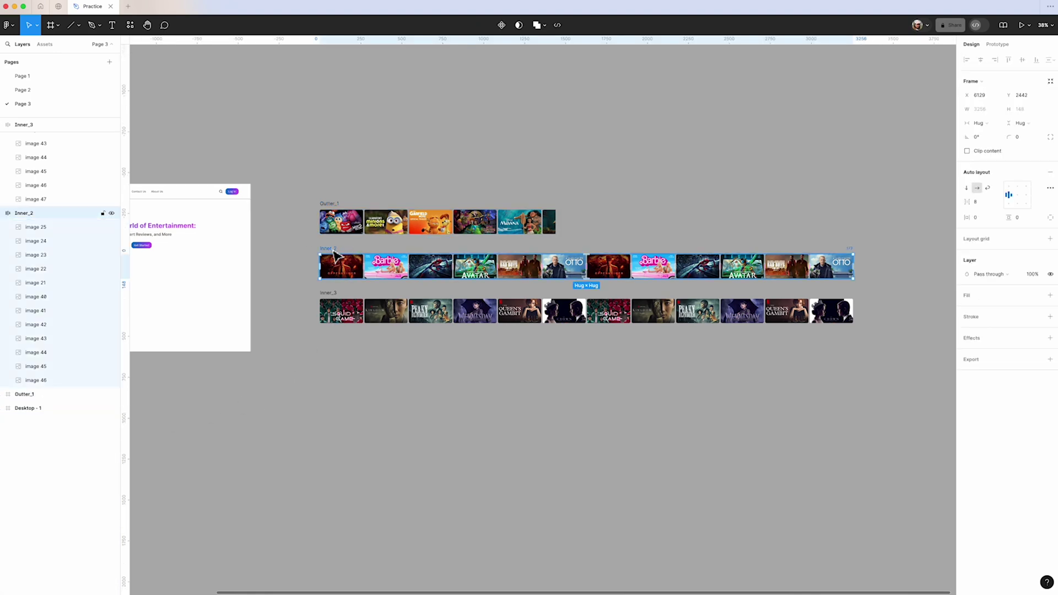
scroll(334, 254, "up", 3)
right_click(329, 252)
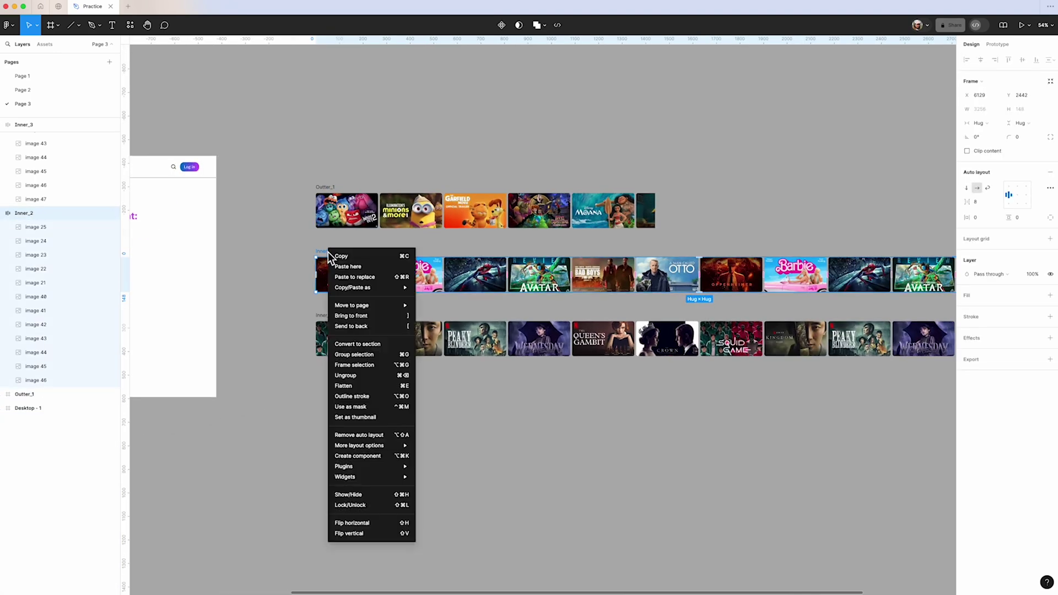
left_click(368, 368)
scroll(293, 309, "down", 3)
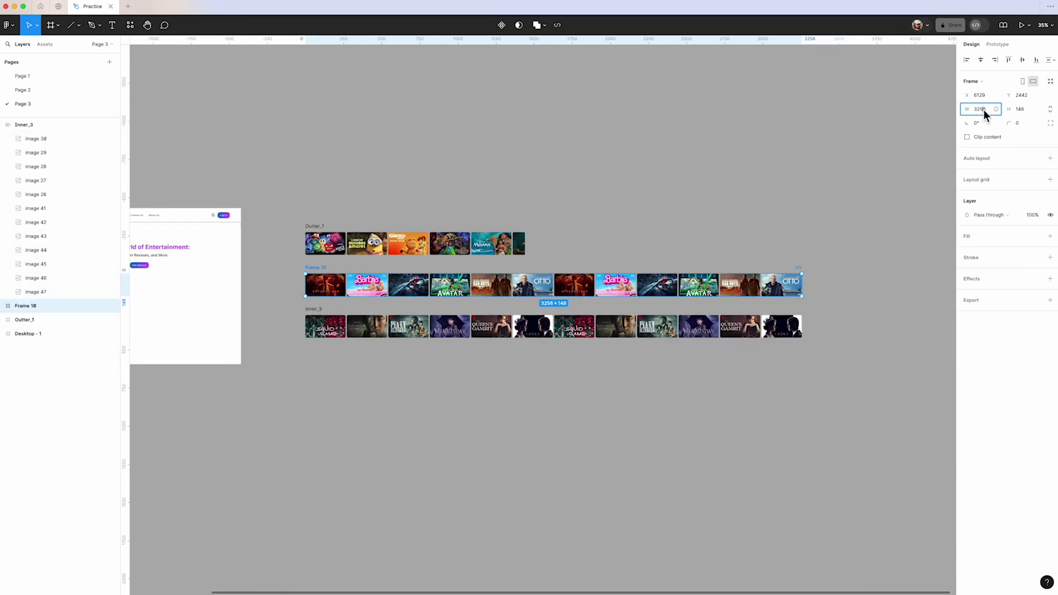
type("1440")
key("Return")
left_click(975, 136)
scroll(304, 265, "up", 5)
double_click(310, 267)
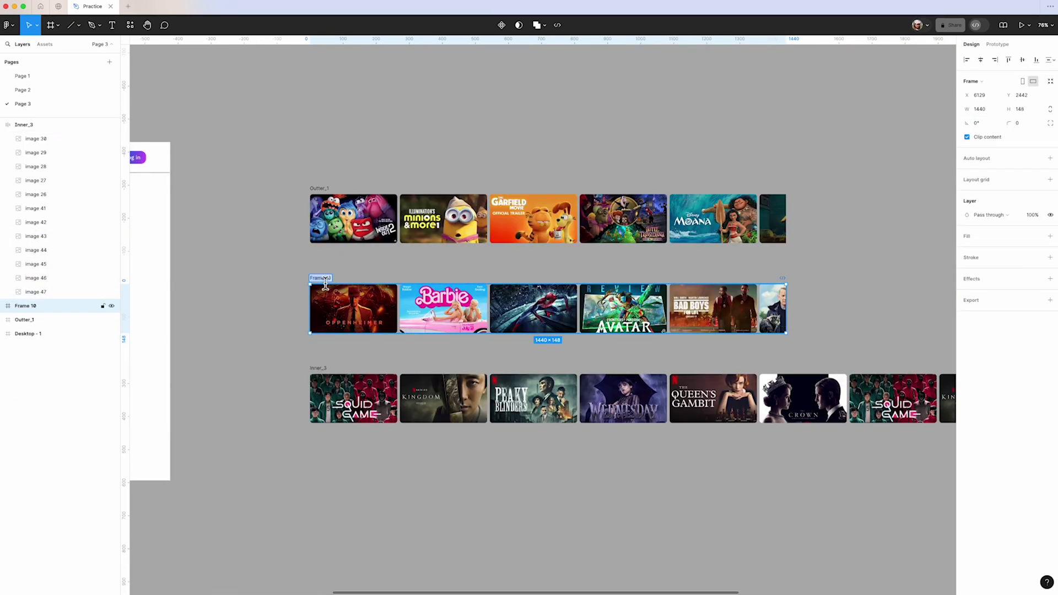
type("Outter_2")
key("Return")
- Wrap Inner_3 in a 1440-wide clipped frame named Outter_3
left_click(330, 397)
right_click(314, 385)
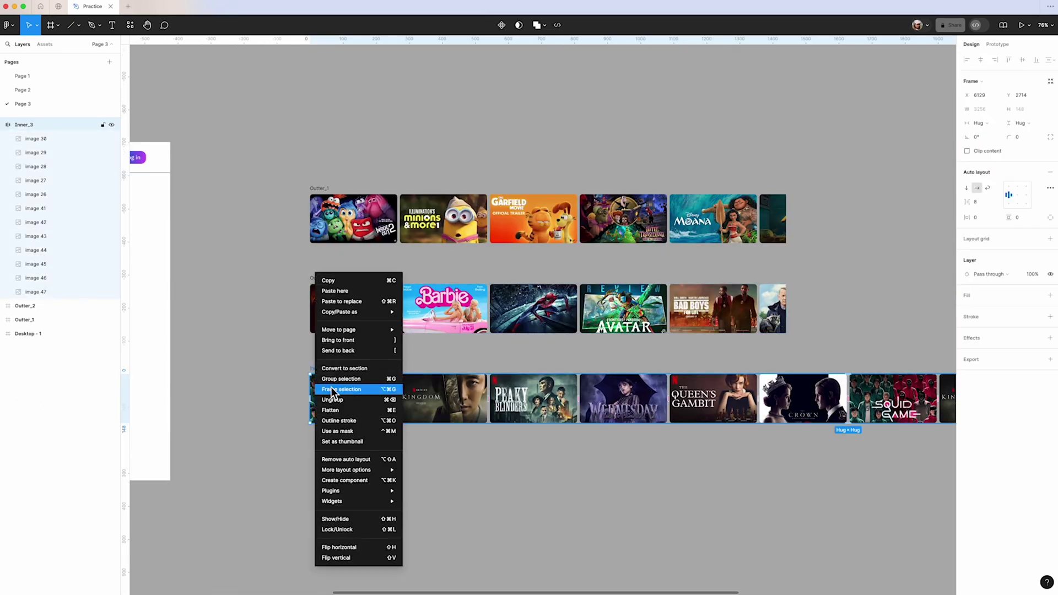
left_click(353, 385)
left_click(979, 108)
type("1440")
key("Return")
left_click(967, 136)
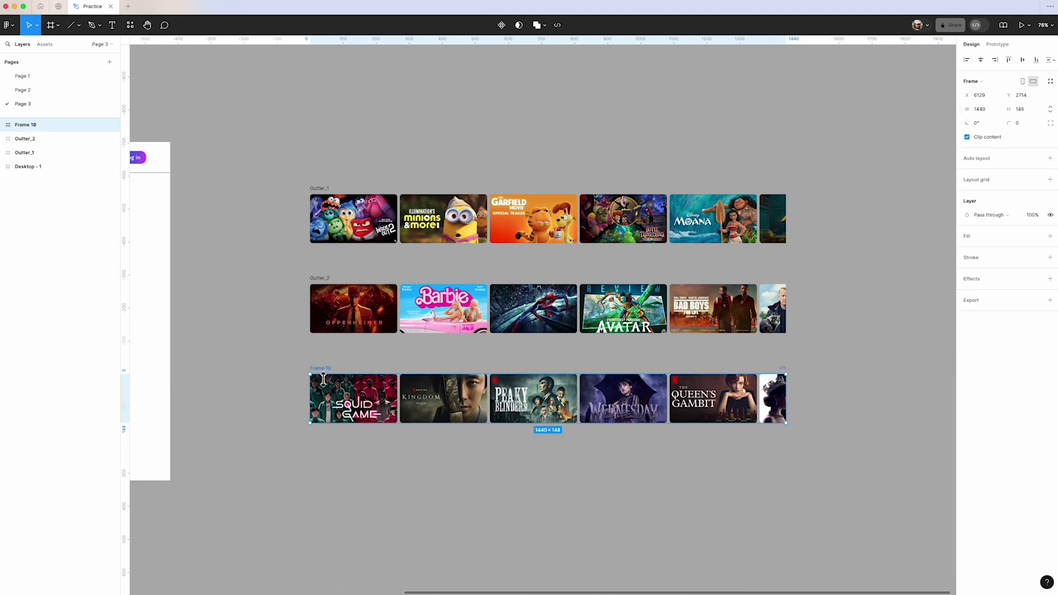
double_click(319, 368)
type("Outter_3")
left_click(307, 363)
scroll(314, 358, "down", 5)
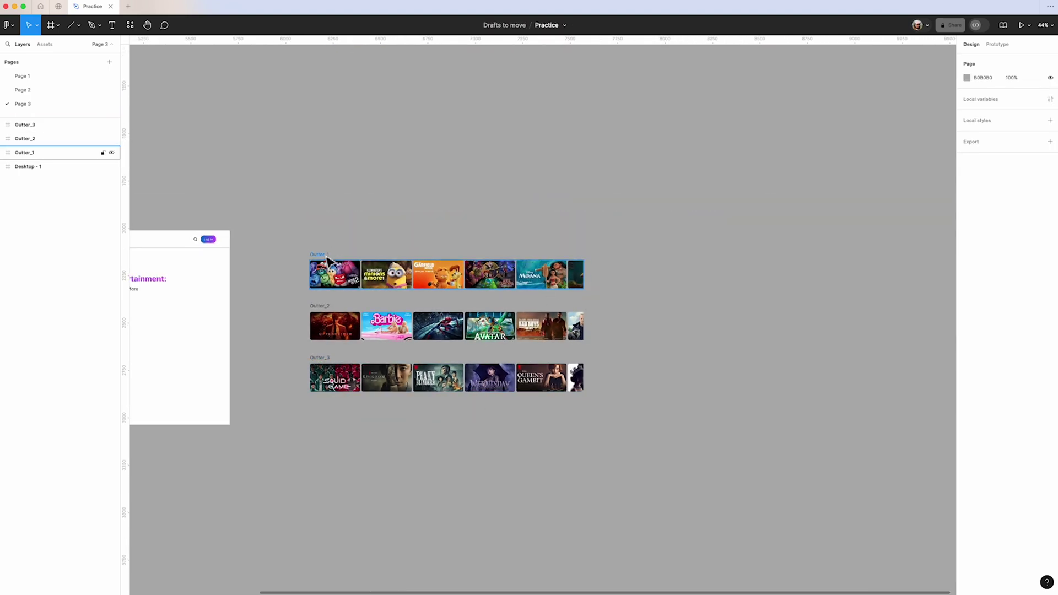
- Move Outter_1 off to the right and duplicate it directly below itself
left_click_drag(326, 257, 661, 268)
scroll(595, 239, "right", 5)
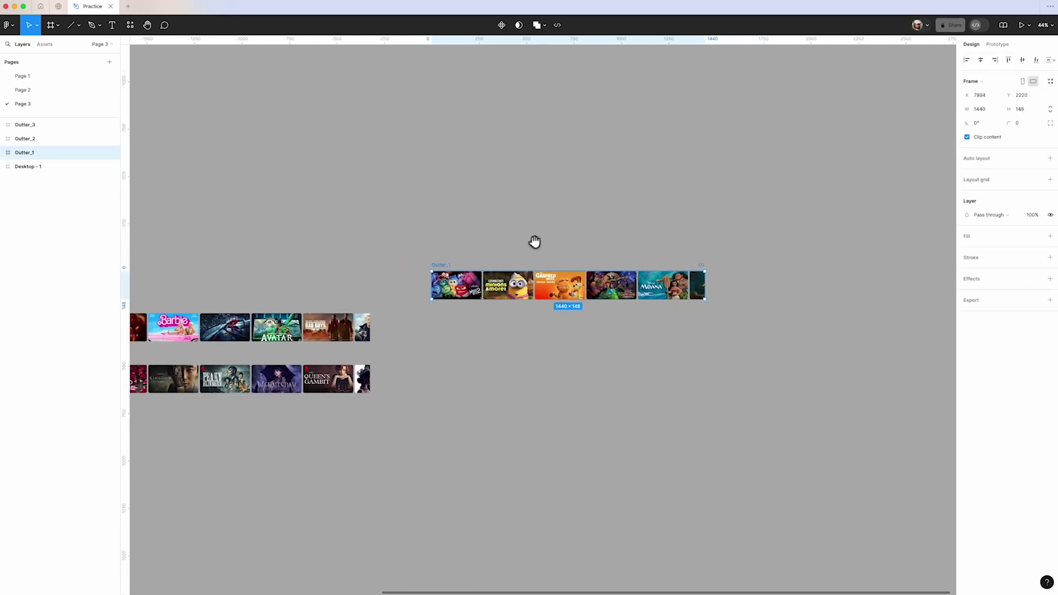
left_click_drag(445, 269, 483, 264)
scroll(573, 295, "up", 5)
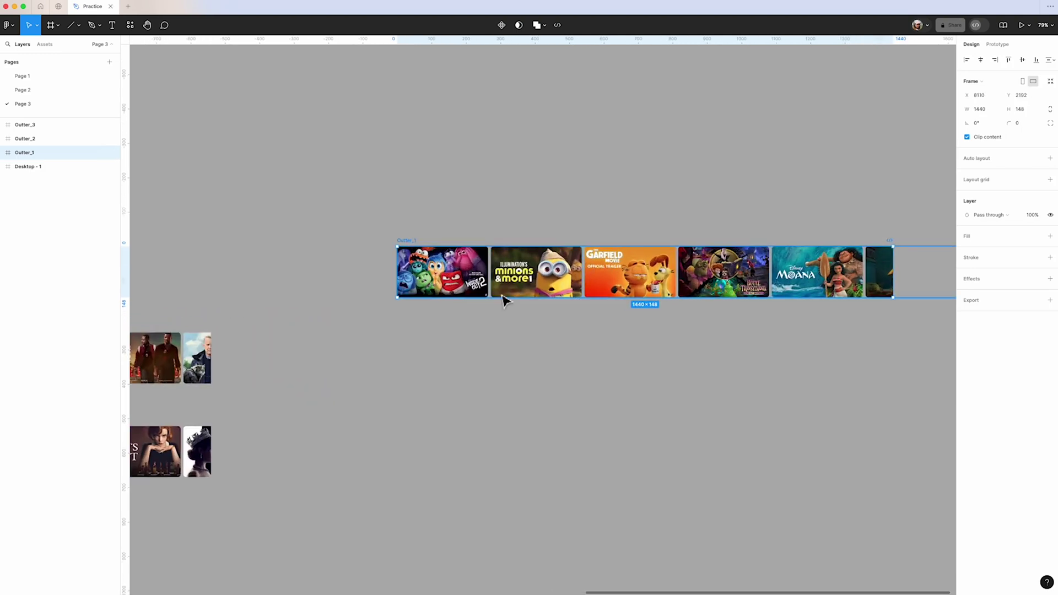
left_click_drag(553, 351, 443, 289)
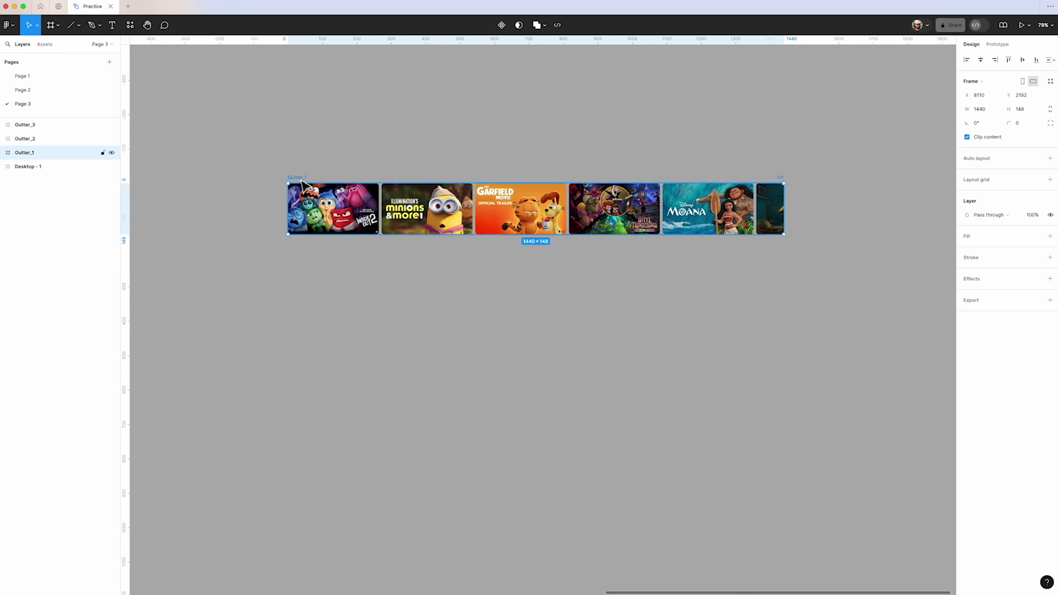
left_click_drag(301, 183, 303, 256)
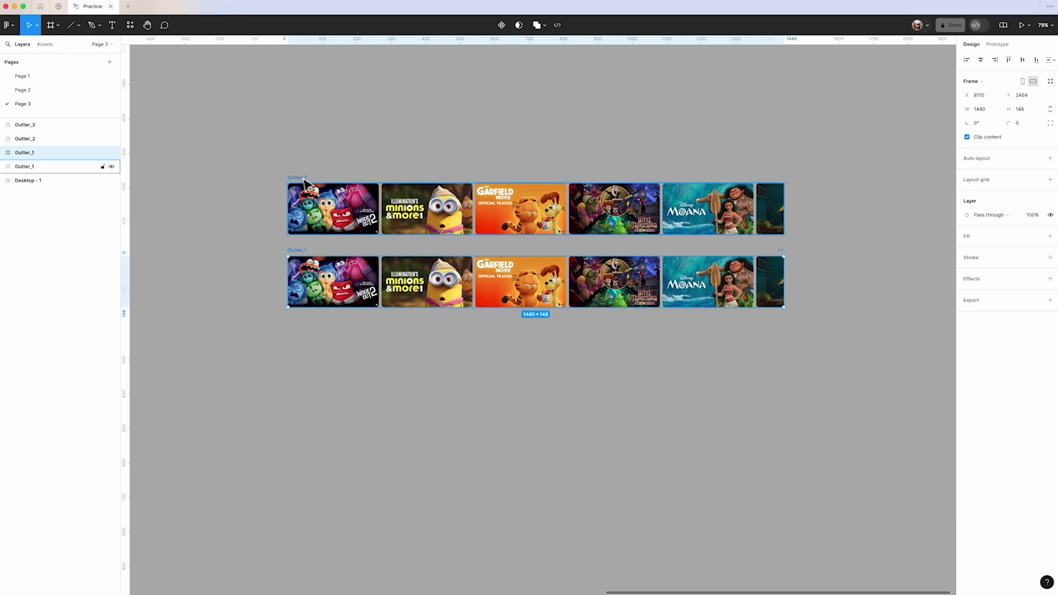
- Rename the two copies Outter_1_1 and Outter_1_2
double_click(300, 177)
left_click(309, 178)
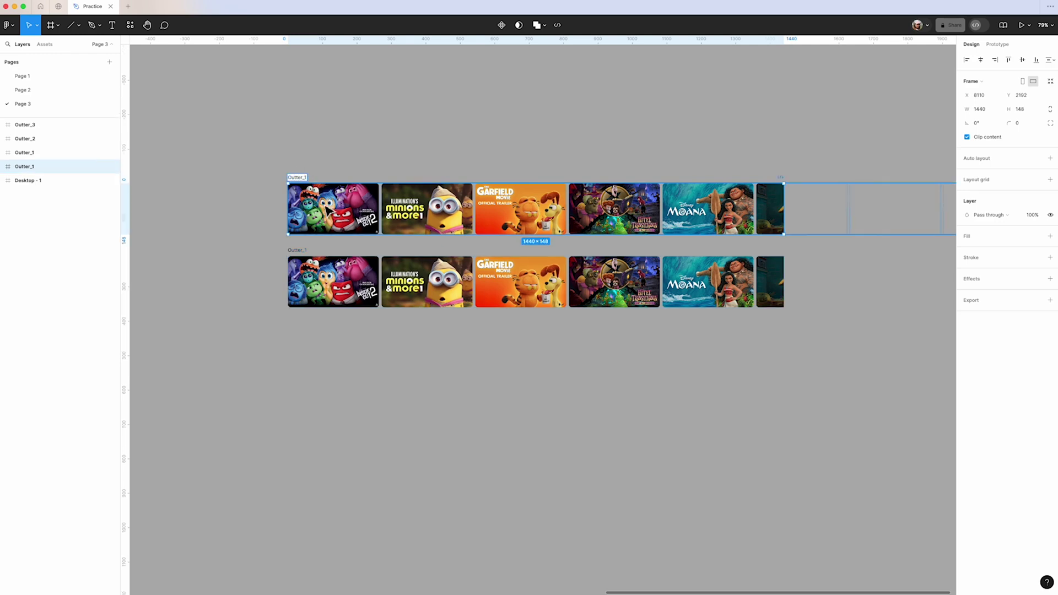
double_click(308, 251)
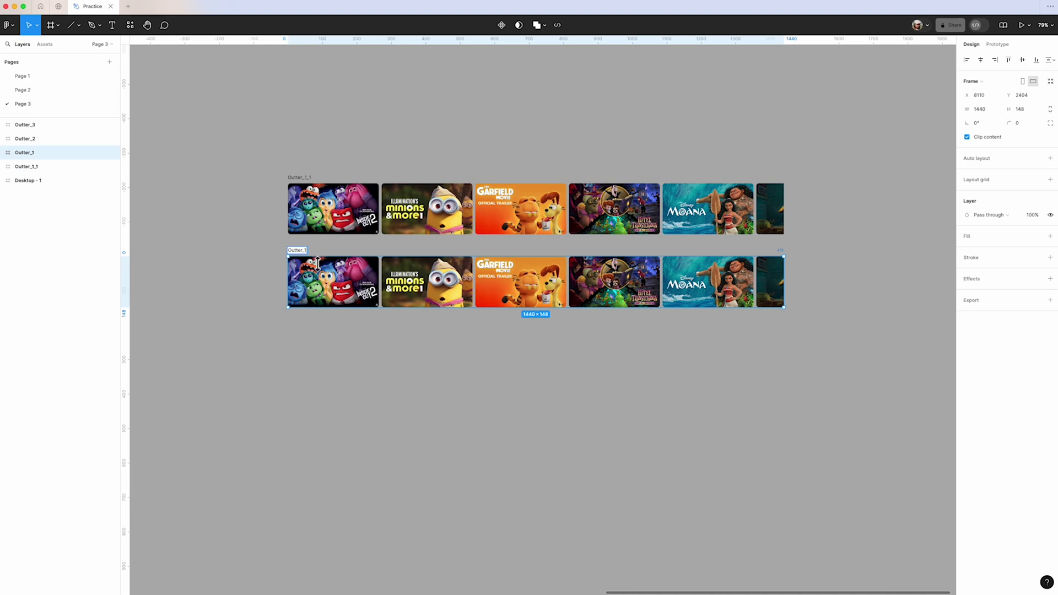
left_click(265, 261)
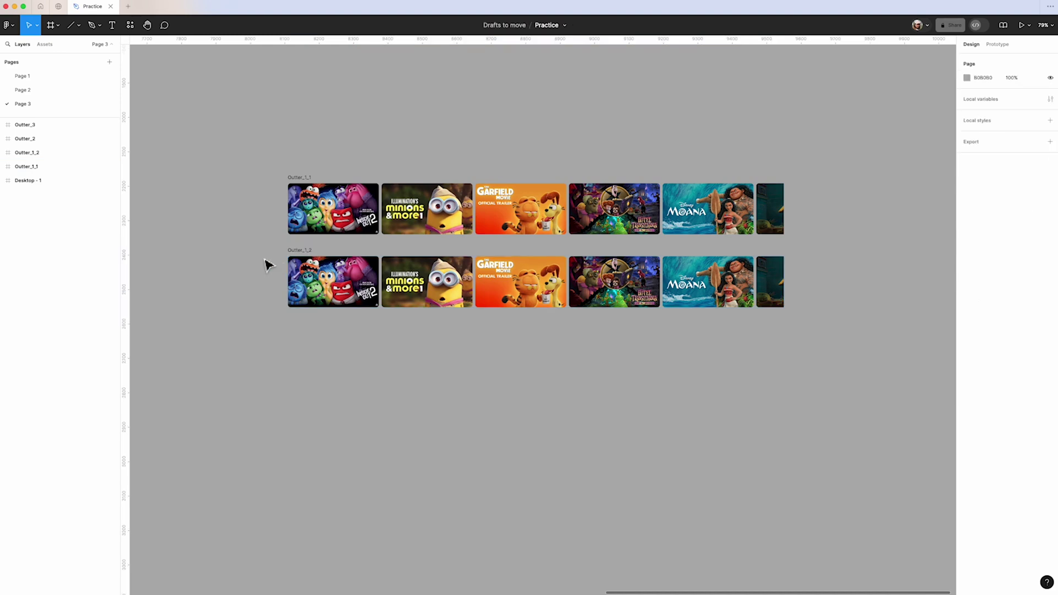
left_click(298, 257)
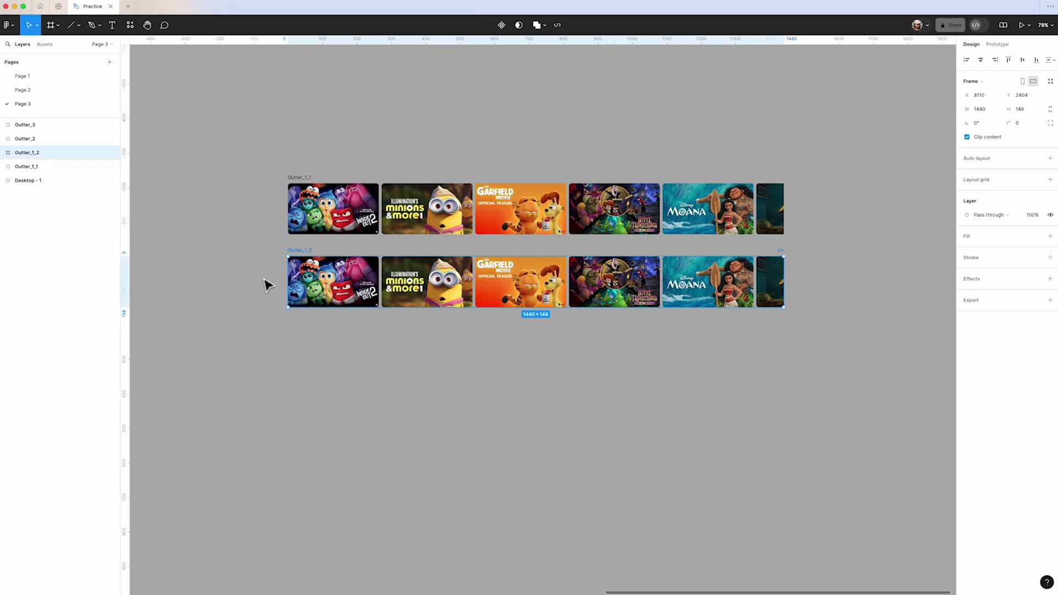
- Shift Outter_1_2's inner poster strip left to about X -548 so Garfield leads the row
key("shift+a")
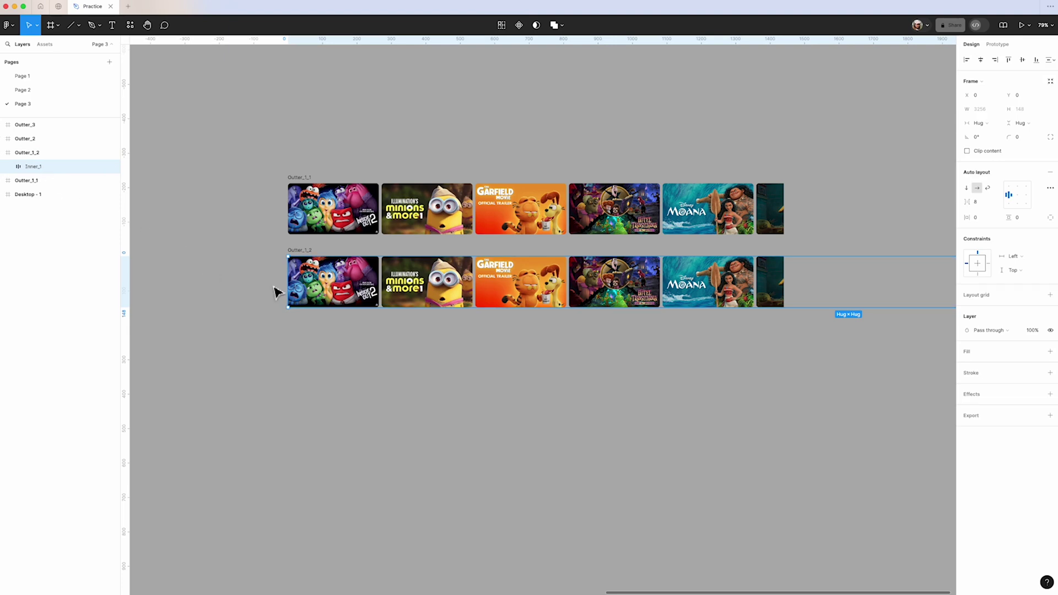
left_click(328, 377)
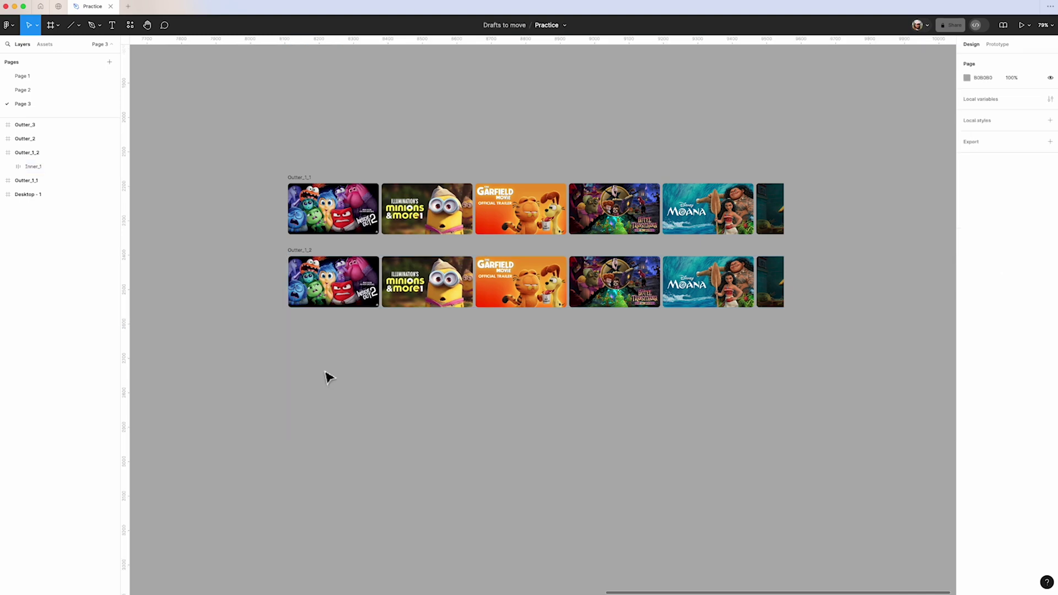
left_click(304, 251)
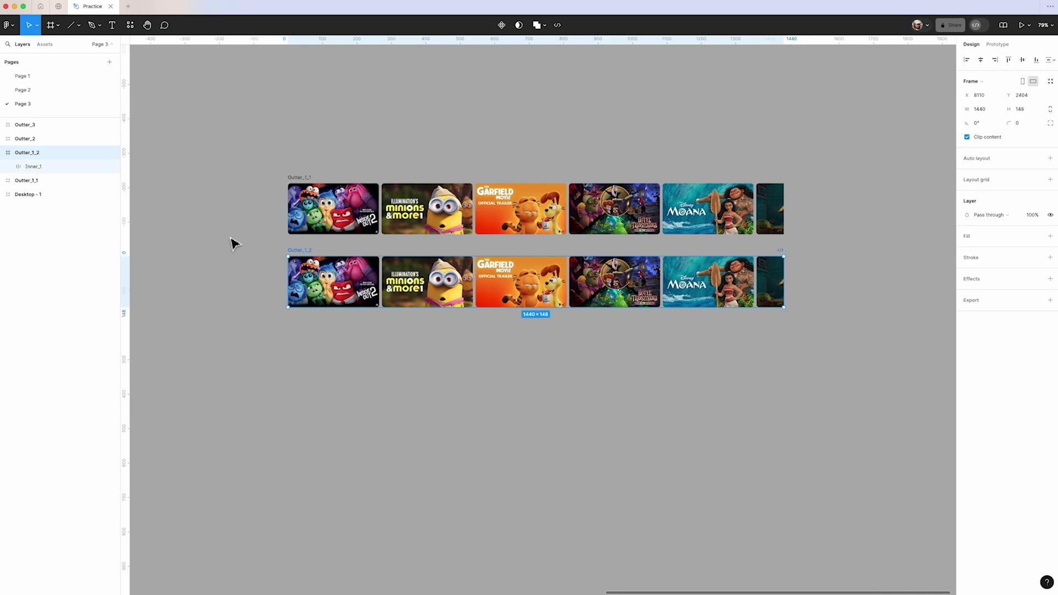
key("Return")
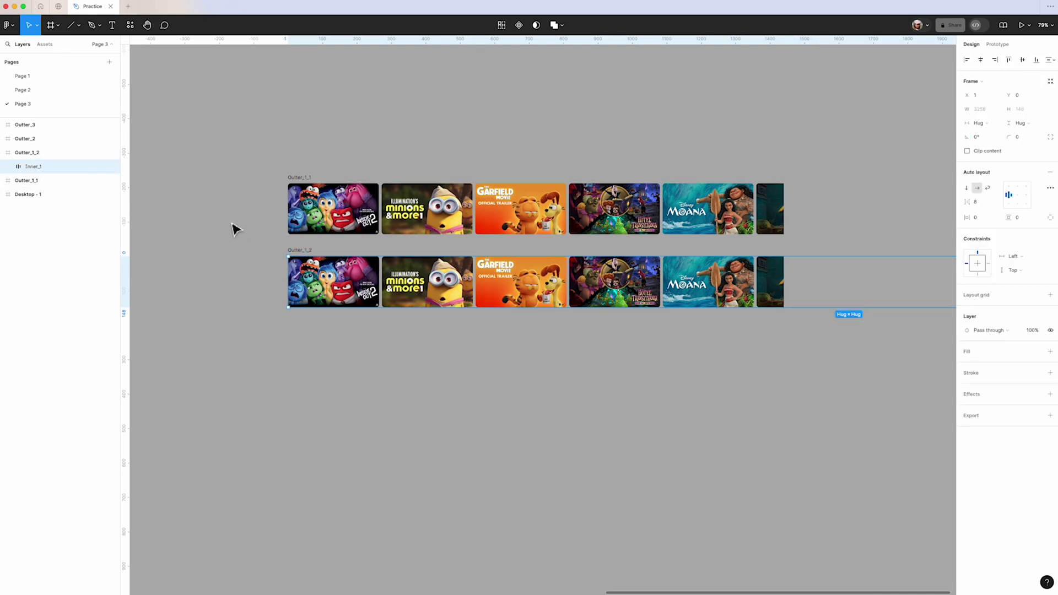
key("shift+Left")
key("shift+Left")
key("shift+Left")
key("shift+Left")
key("shift+Left")
key("shift+Left")
key("shift+Left")
key("shift+Left")
key("shift+Left")
key("shift+Left")
key("shift+Left")
key("shift+Left")
key("shift+Left")
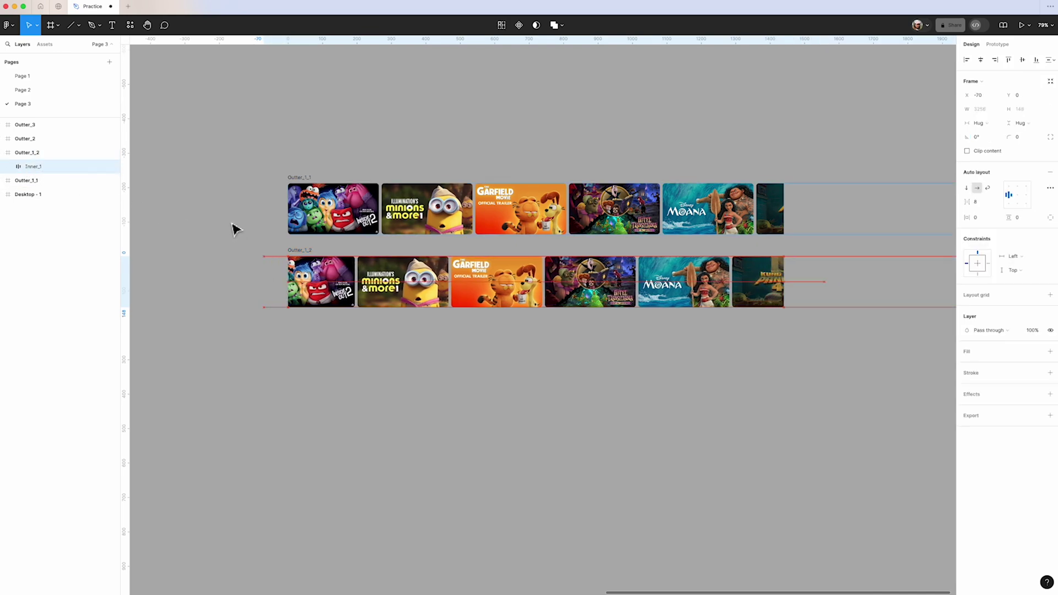
key("shift+Left")
key("shift+Left")
key("shift+Left")
key("shift+Left")
key("shift+Left")
key("shift+Left")
key("shift+Left")
key("shift+Left")
key("shift+Left")
key("shift+Left")
key("shift+Left")
key("shift+Left")
key("shift+Left")
key("shift+Left")
key("shift+Left")
key("shift+Left")
key("shift+Left")
key("shift+Left")
key("shift+Left")
key("shift+Left")
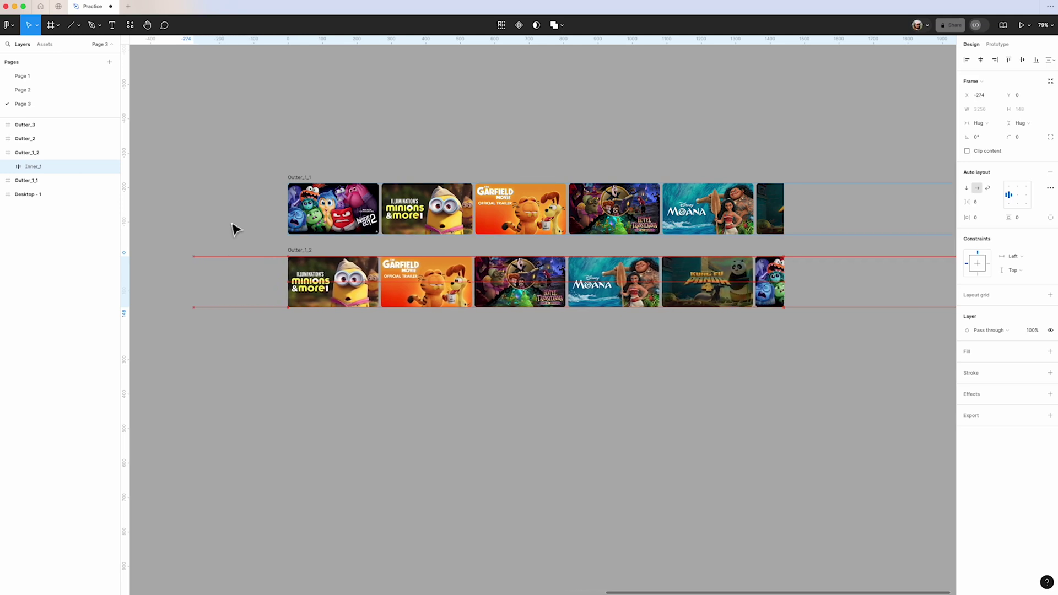
key("shift+Left")
key("shift+Left")
key("shift+Left")
key("shift+Left")
key("shift+Left")
key("shift+Left")
key("shift+Left")
key("shift+Left")
key("shift+Left")
key("shift+Left")
key("shift+Left")
key("shift+Left")
key("shift+Left")
key("shift+Left")
key("shift+Left")
key("shift+Left")
key("shift+Left")
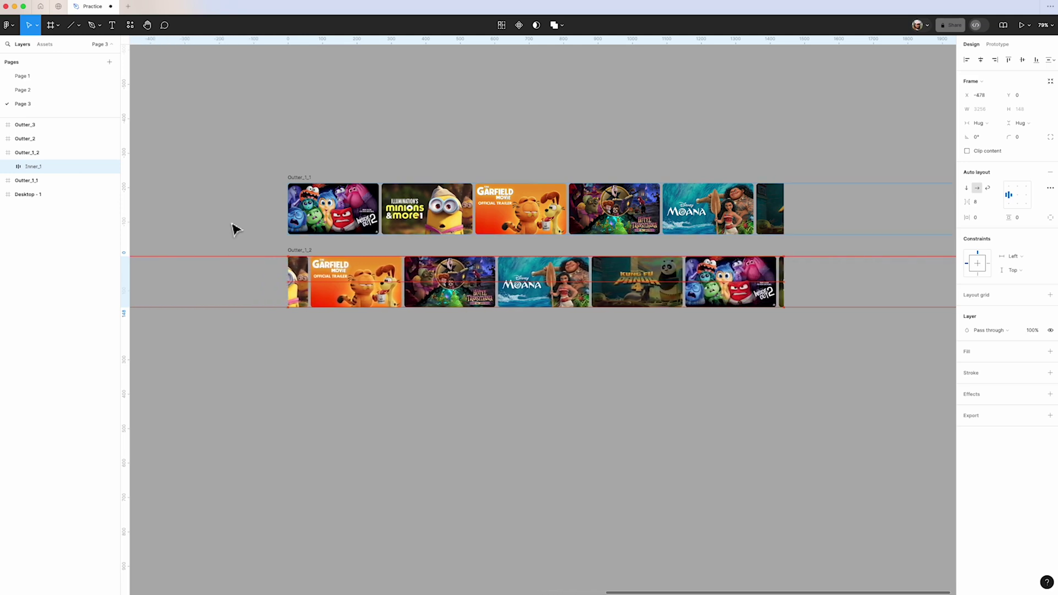
key("shift+Left")
key("shift+Left")
key("shift+Left")
key("shift+Left")
key("shift+Left")
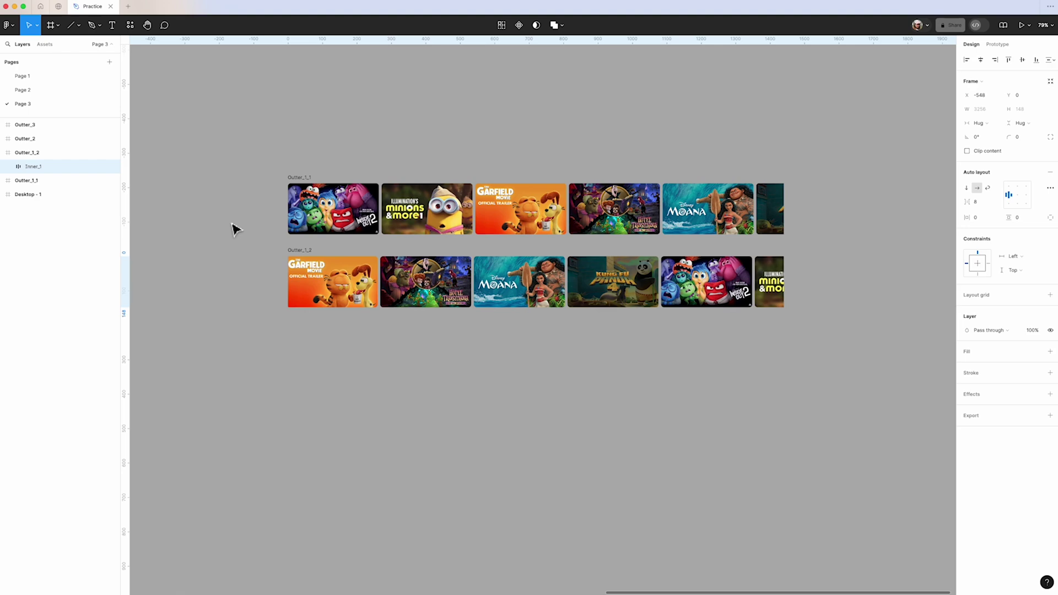
scroll(234, 228, "up", 5)
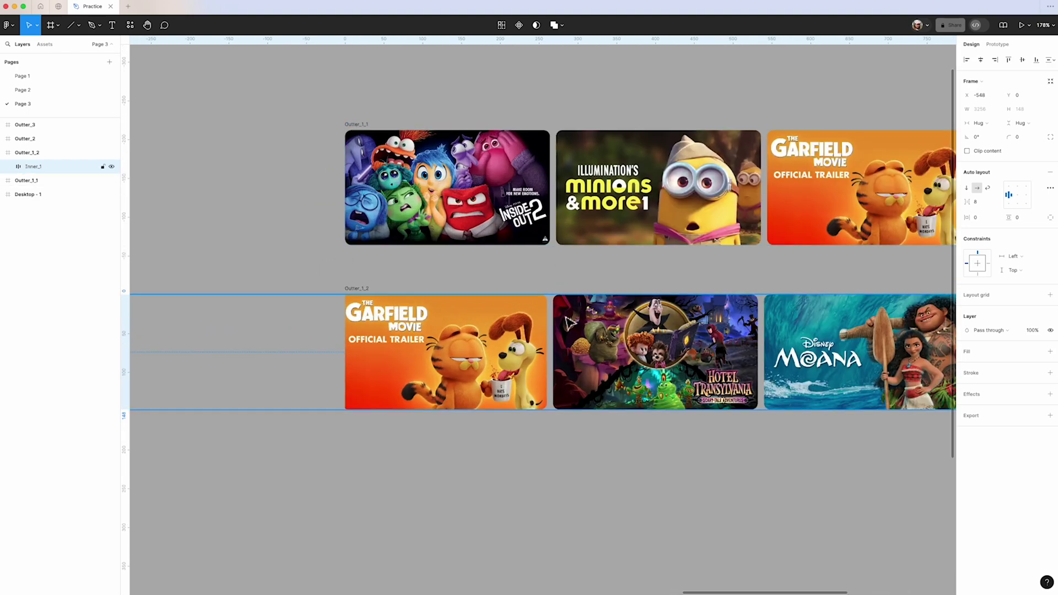
- Drag vertical guides to the poster rows' left edge and the first poster's right edge
scroll(397, 237, "down", 3)
left_click(152, 238)
left_click_drag(125, 237, 366, 247)
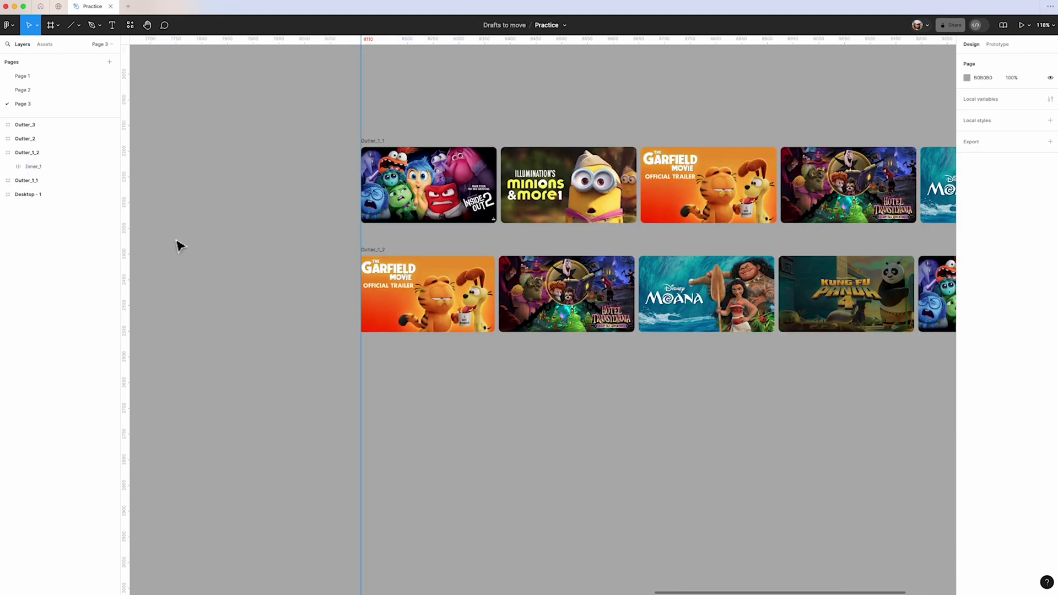
left_click_drag(125, 238, 503, 251)
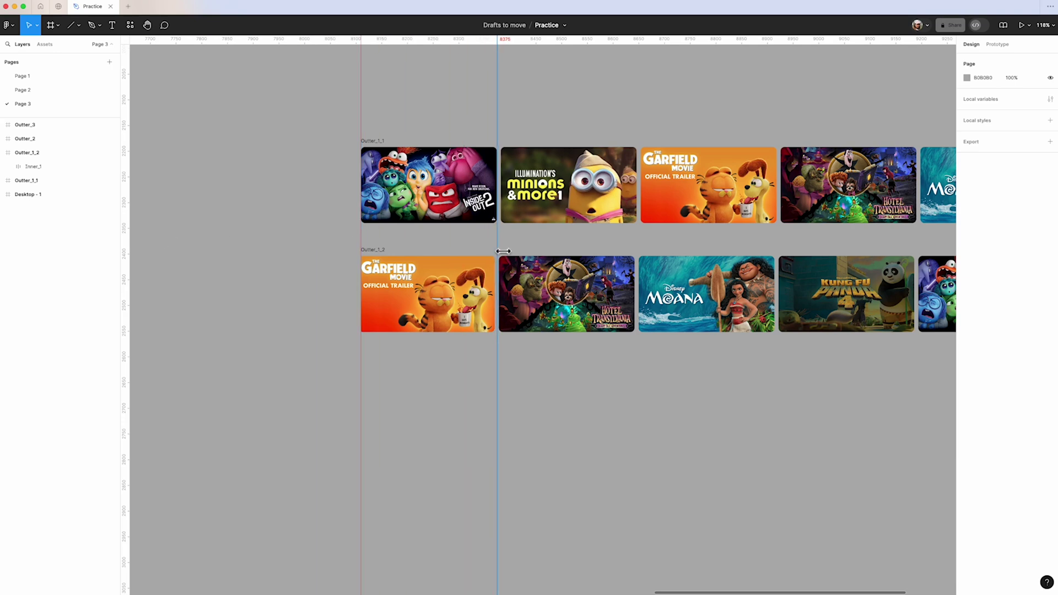
scroll(503, 251, "up", 5)
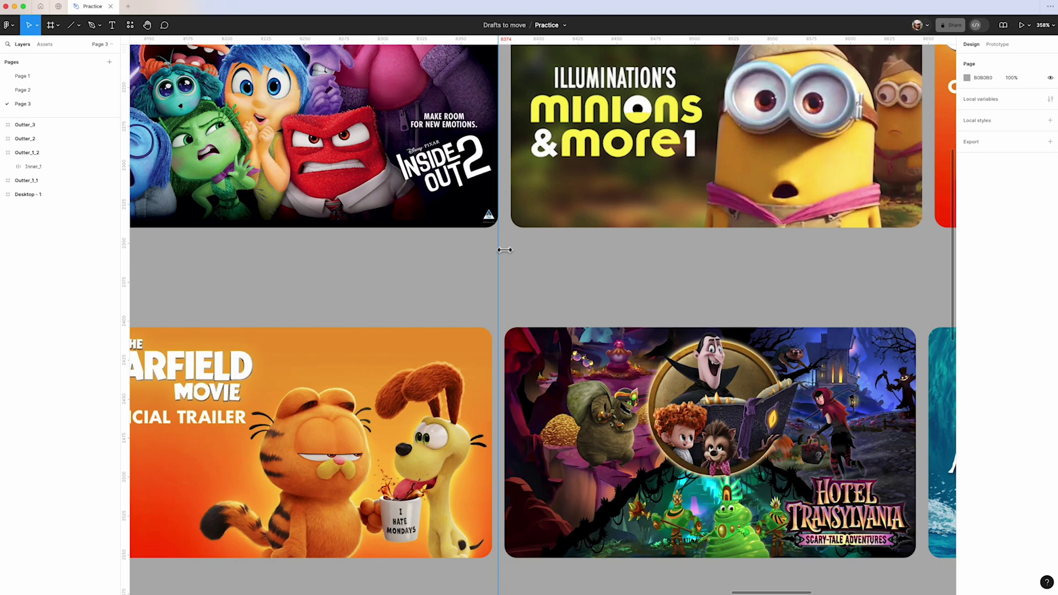
scroll(505, 250, "up", 3)
scroll(505, 250, "down", 3)
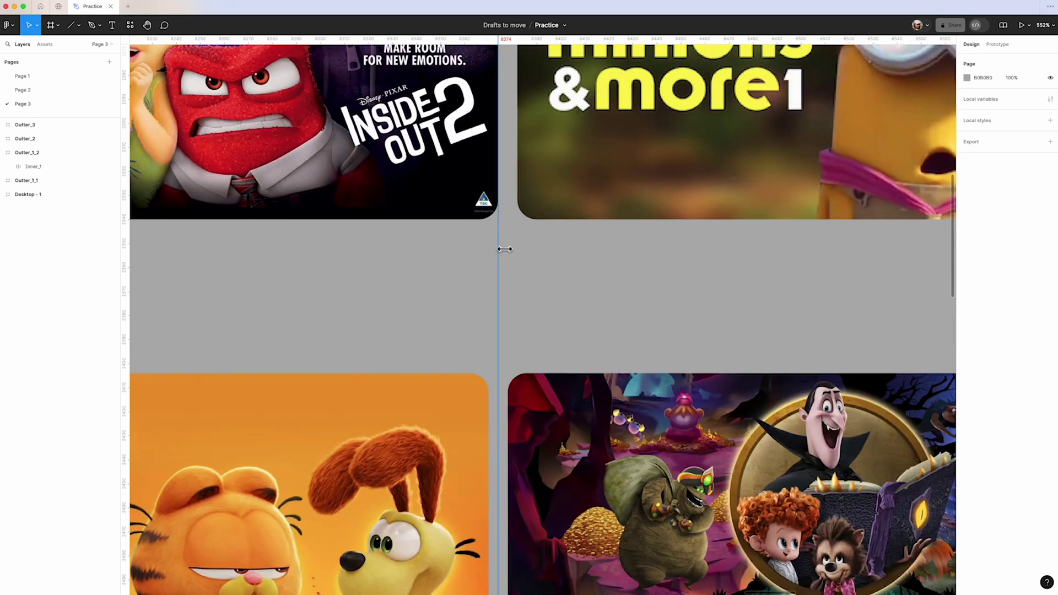
scroll(506, 256, "up", 3)
scroll(494, 255, "down", 5)
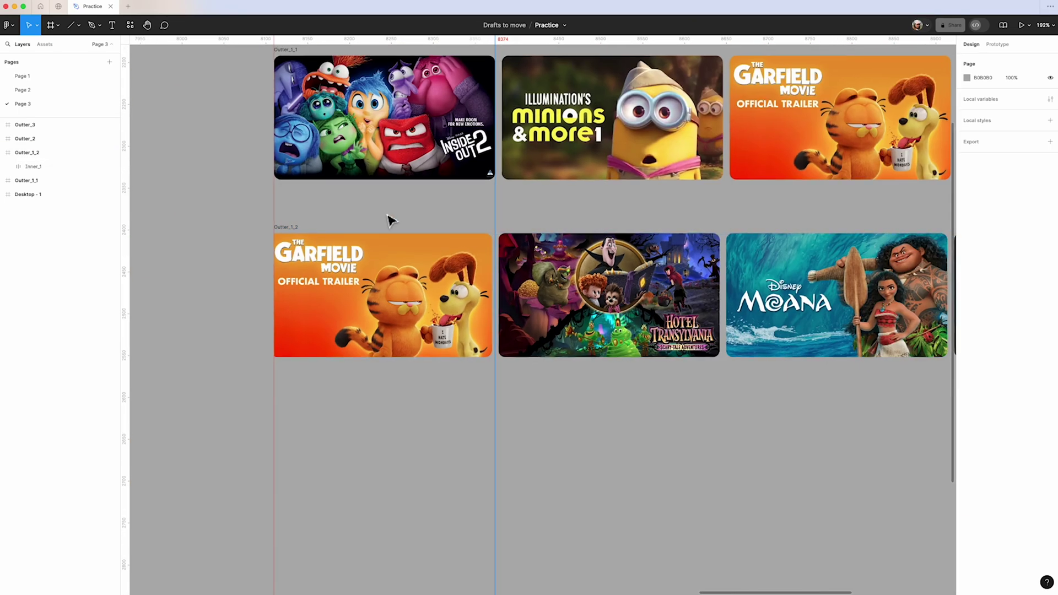
- Select the second poster row's outer frame and shift it left with a large nudge
scroll(300, 226, "up", 1)
left_click(286, 229)
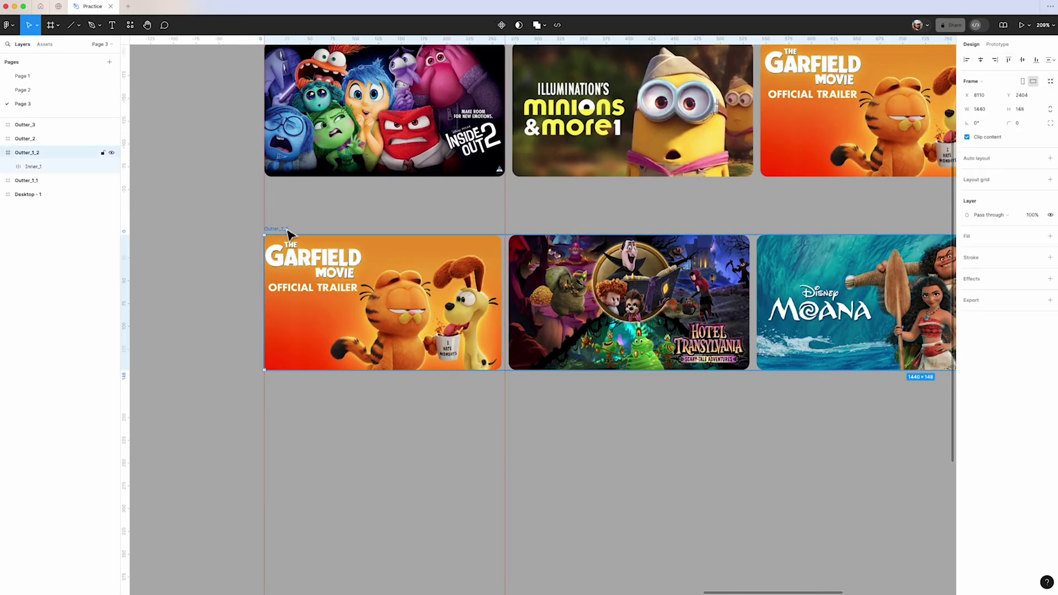
key("Return")
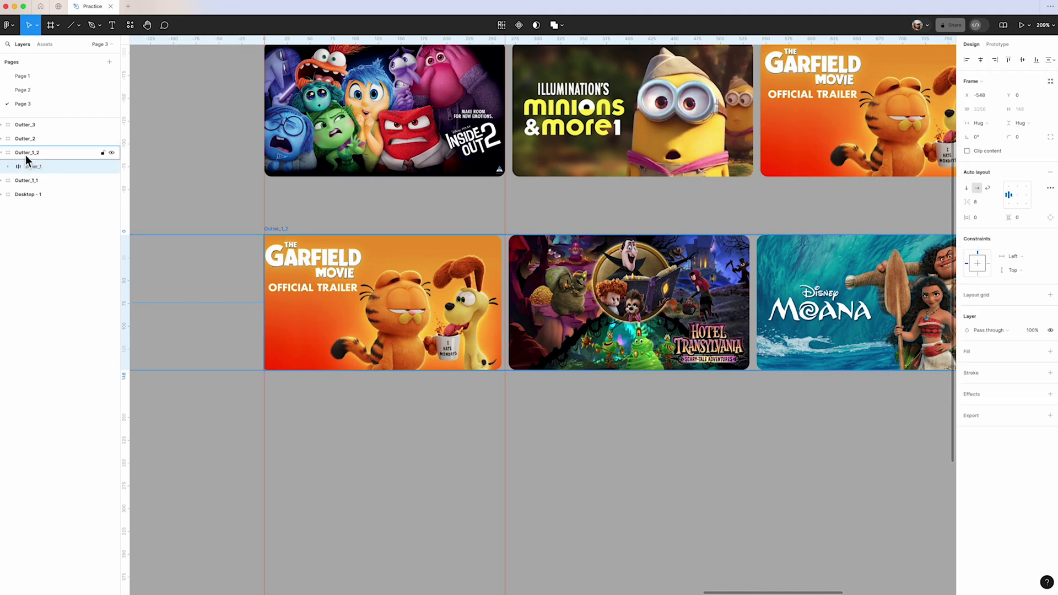
left_click(279, 233)
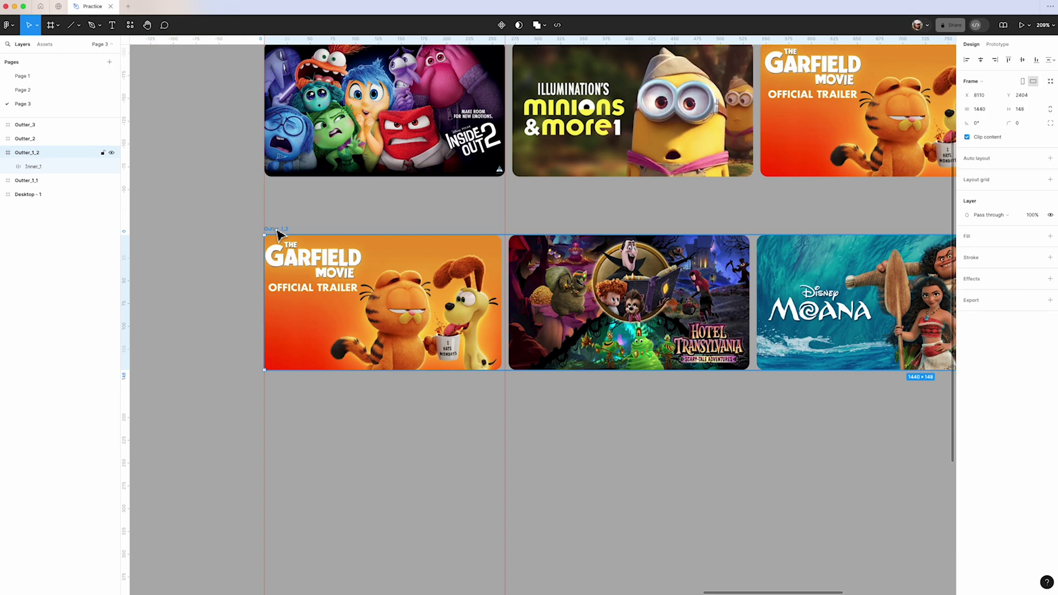
key("shift+Left")
key("shift+Left")
key("shift+Left")
key("shift+Left")
key("shift+Left")
key("shift+Left")
key("shift+Left")
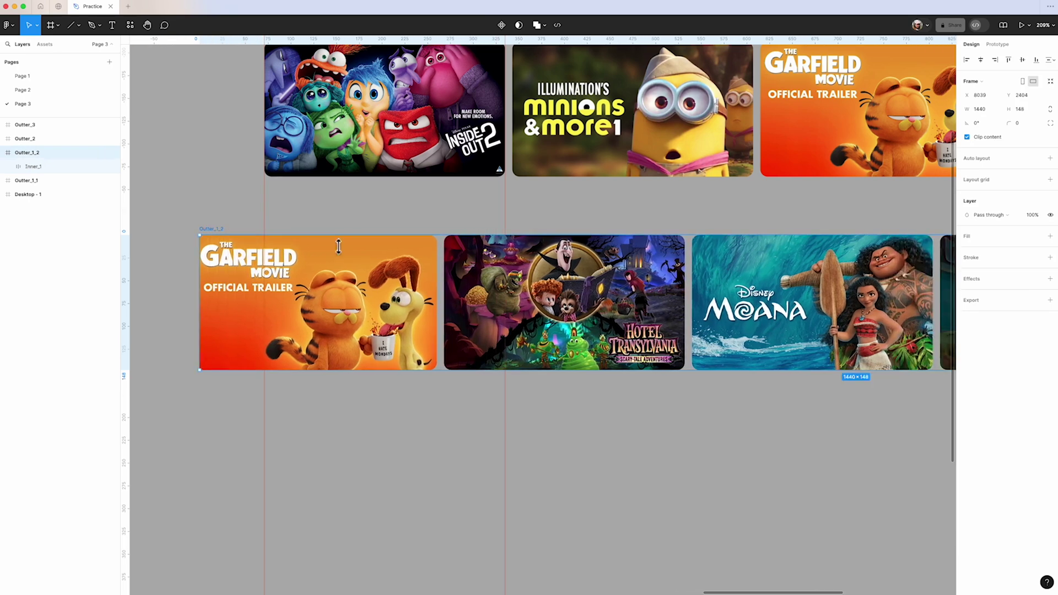
- Nudge the second row's Inner_1 strip right from X -548 to -544 to meet the guide
scroll(338, 246, "down", 5)
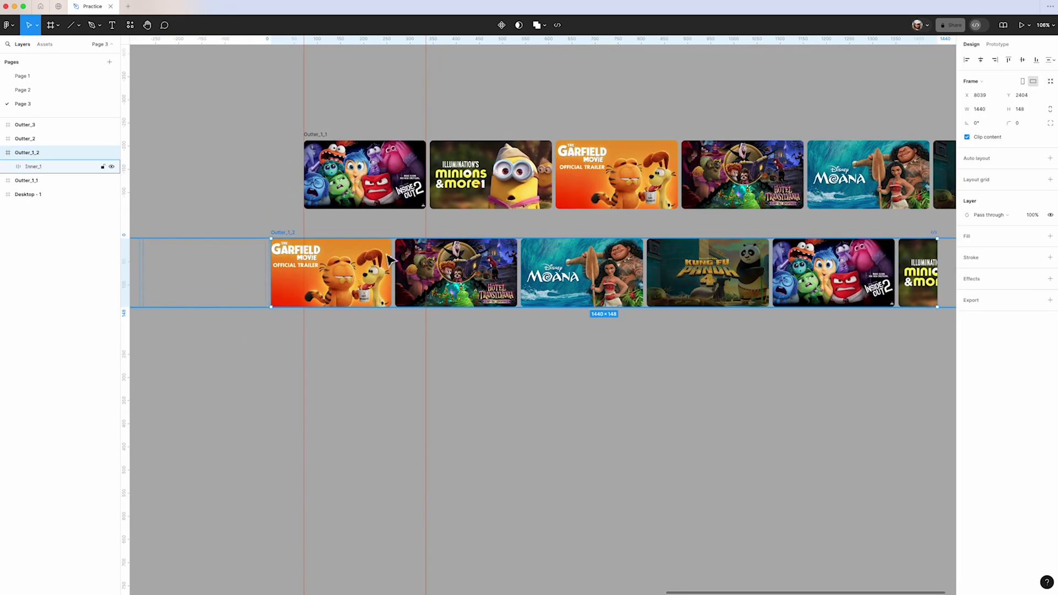
left_click(42, 168)
scroll(260, 215, "up", 5)
key("Right")
key("Right")
key("Right")
key("Right")
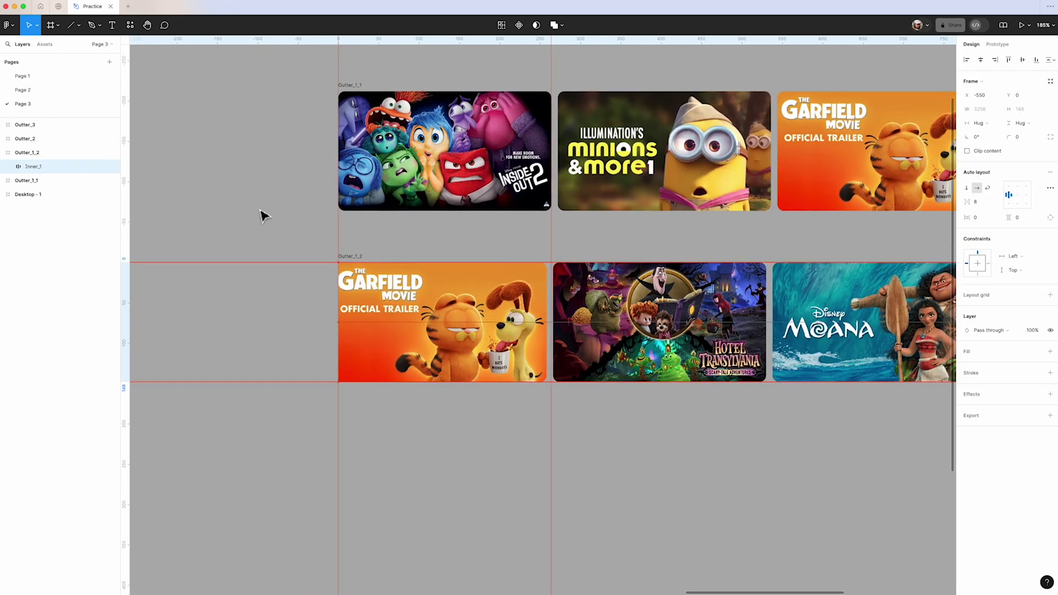
- Place the Turning Red poster right after Kung Fu Panda in the demo row
scroll(262, 214, "up", 5)
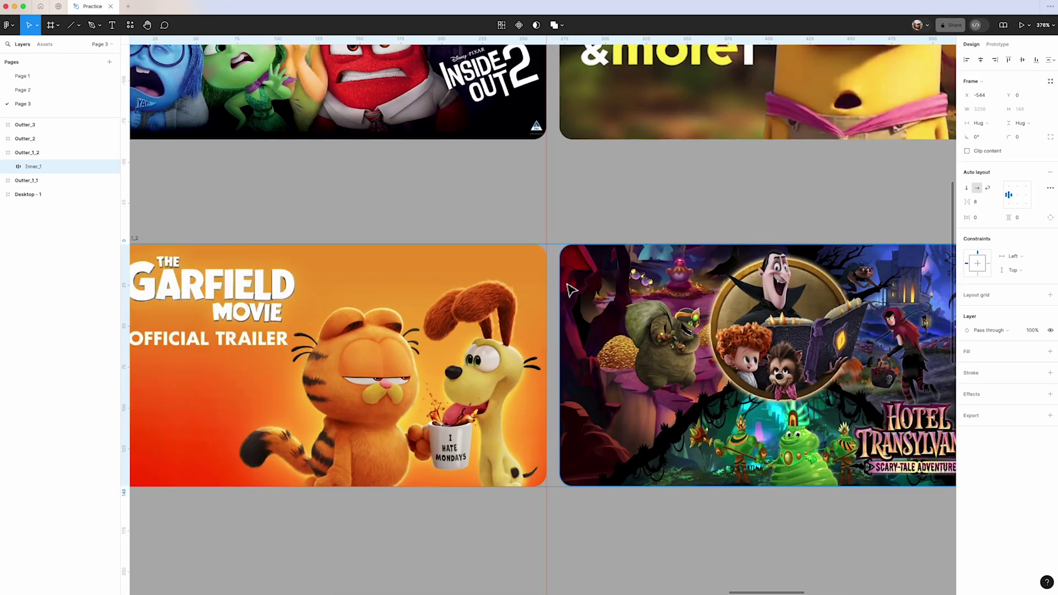
scroll(179, 287, "down", 1)
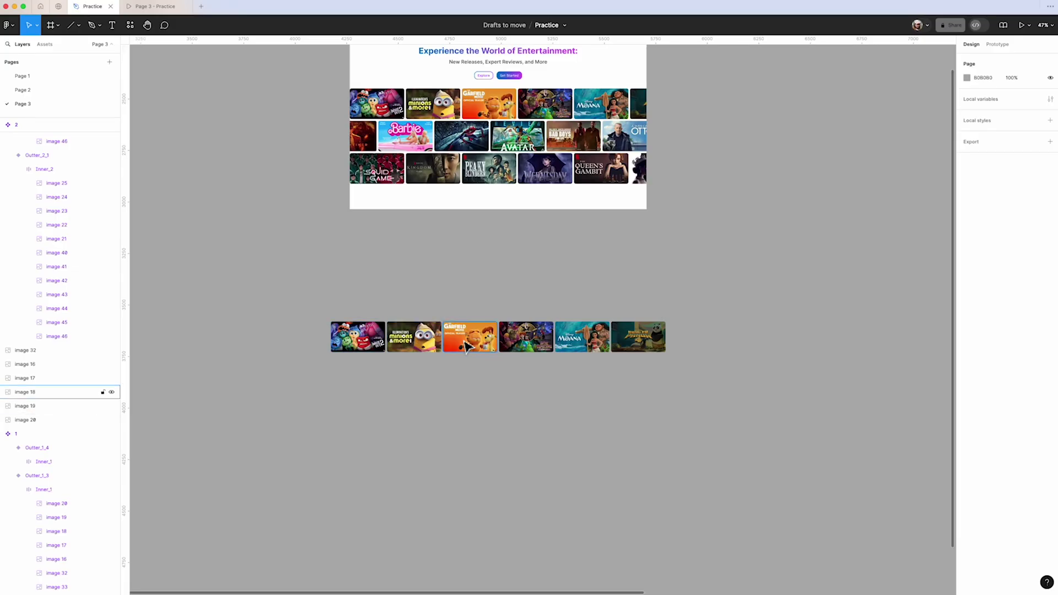
scroll(668, 347, "up", 5)
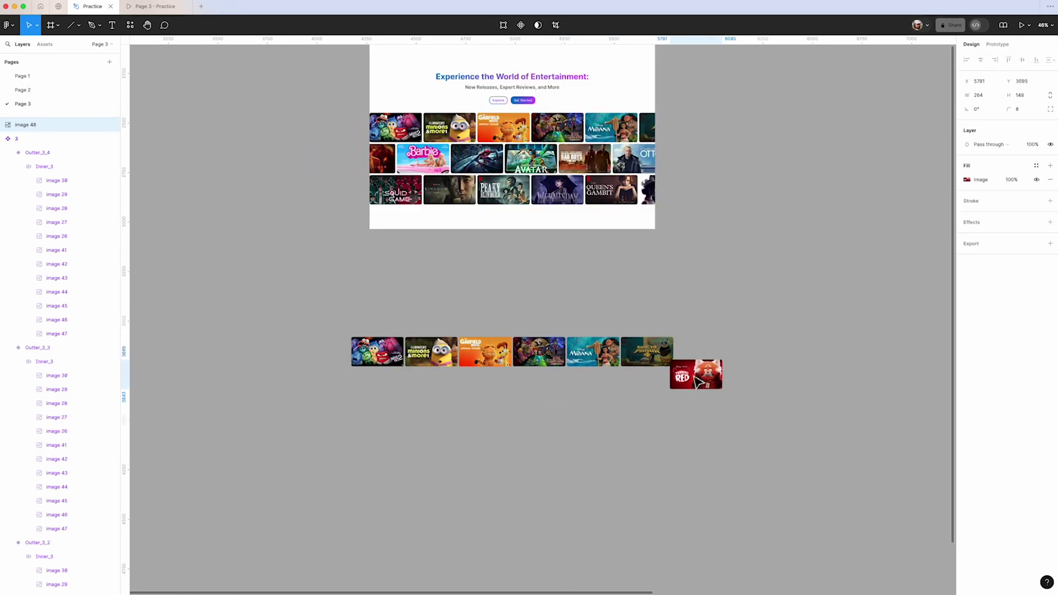
left_click_drag(730, 386, 741, 368)
- Select all seven demo-row posters and wrap them in an auto-layout frame
scroll(741, 368, "up", 5)
left_click(768, 415)
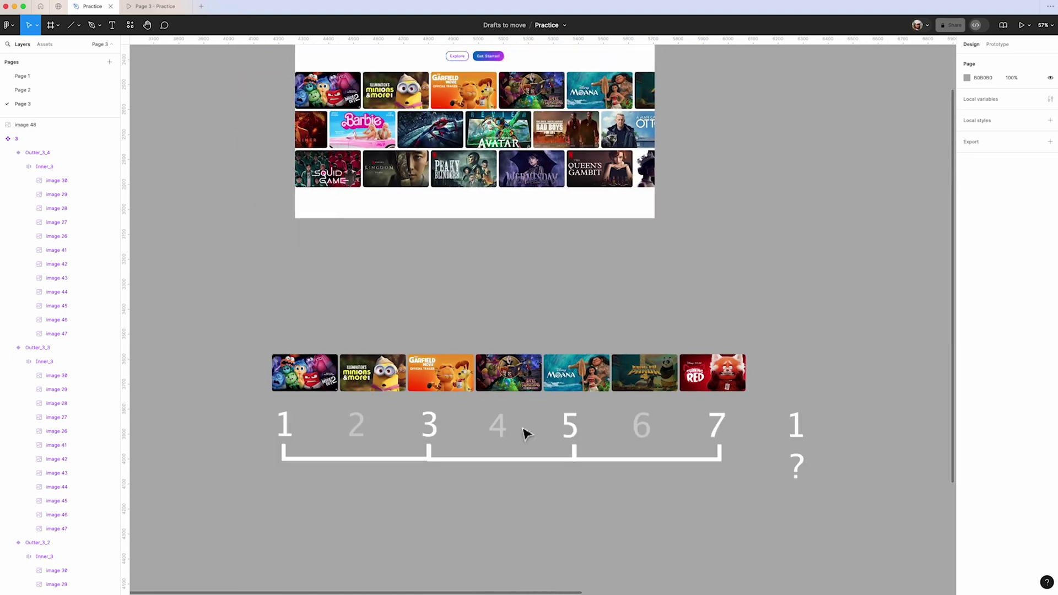
left_click_drag(264, 341, 758, 397)
key("shift+a")
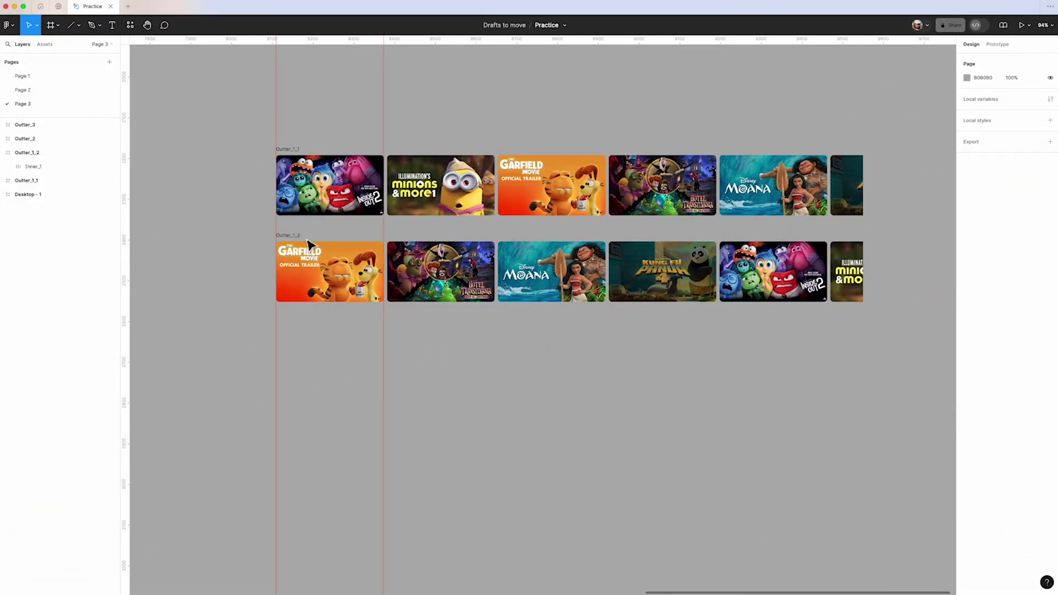
- Alt-drag Outter_1_2 downward to create a copy named Outter_1_3
left_click(301, 237)
left_click_drag(302, 242, 325, 329)
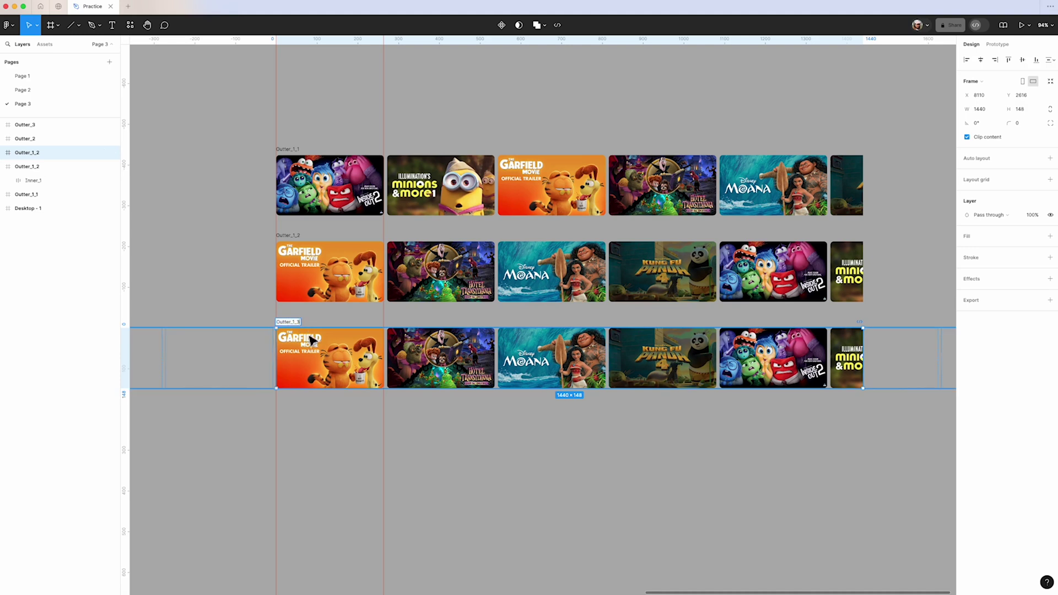
left_click(458, 423)
- Move Outter_1_3's inner strip to X -1088 so Moana starts the row
left_click(295, 326)
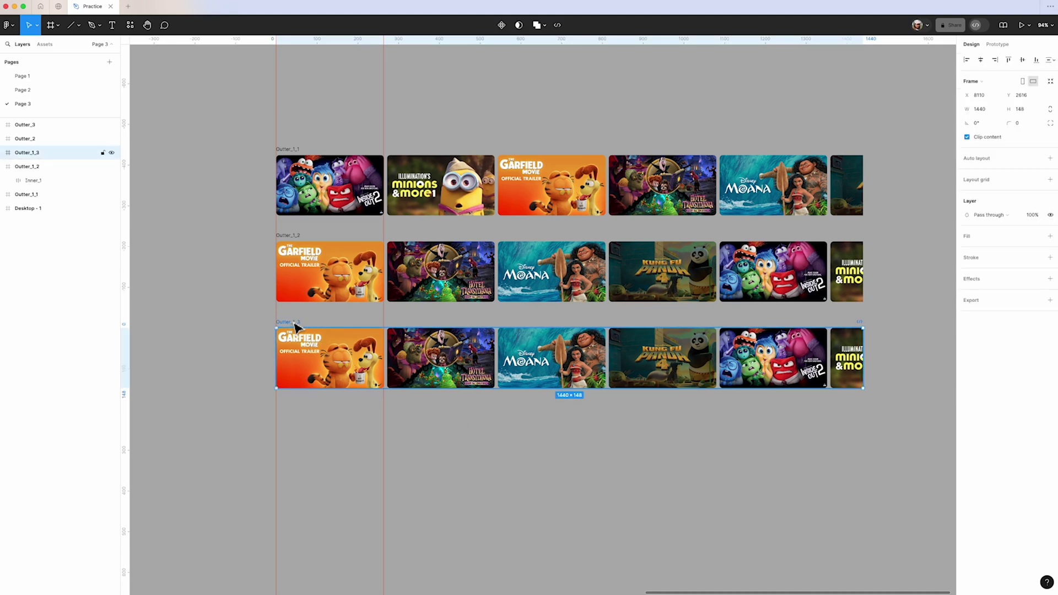
key("Return")
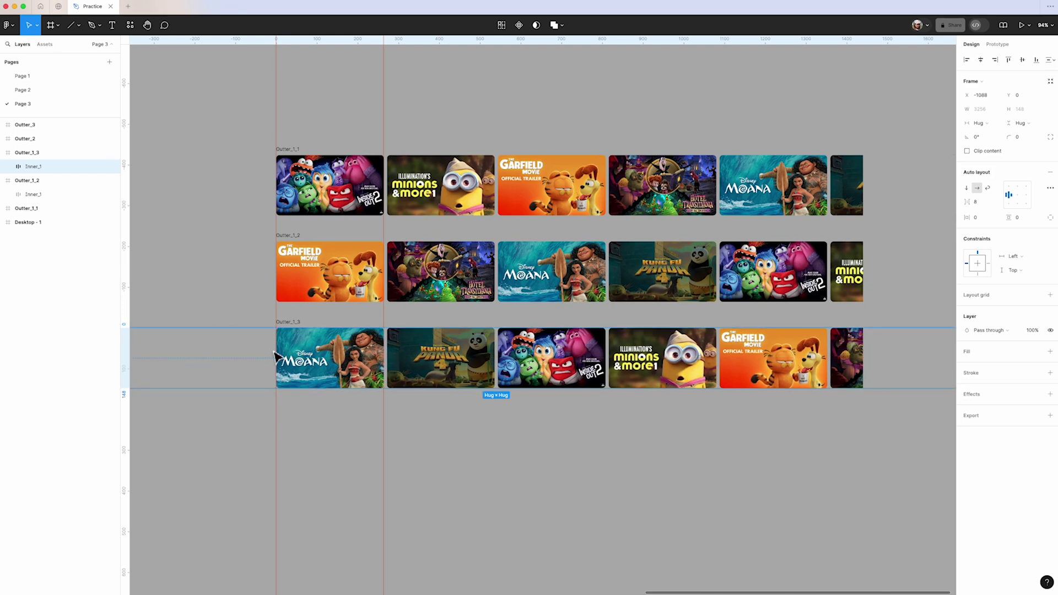
scroll(280, 356, "up", 10)
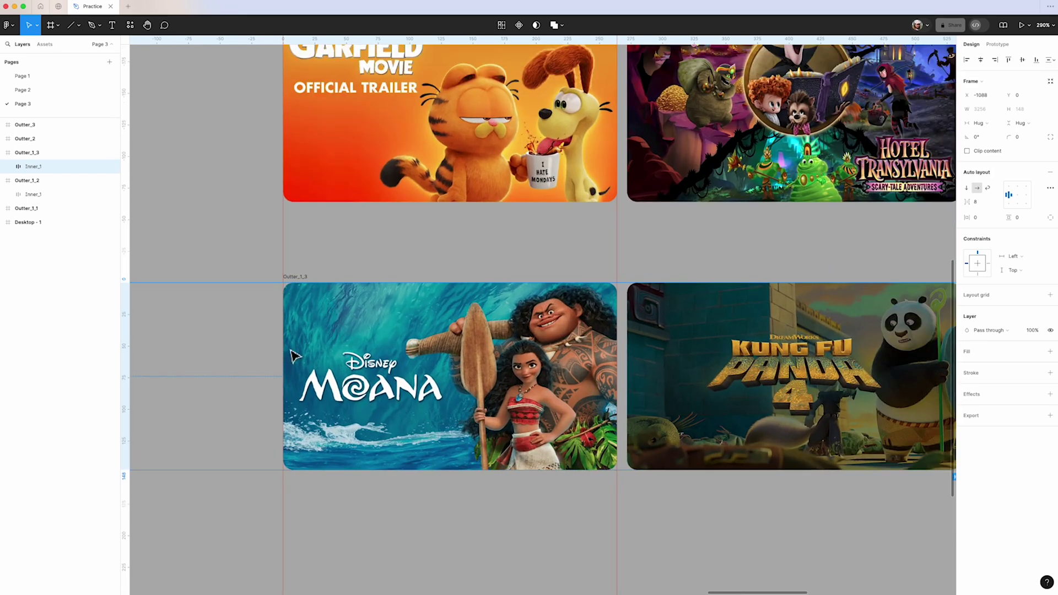
scroll(557, 333, "up", 1)
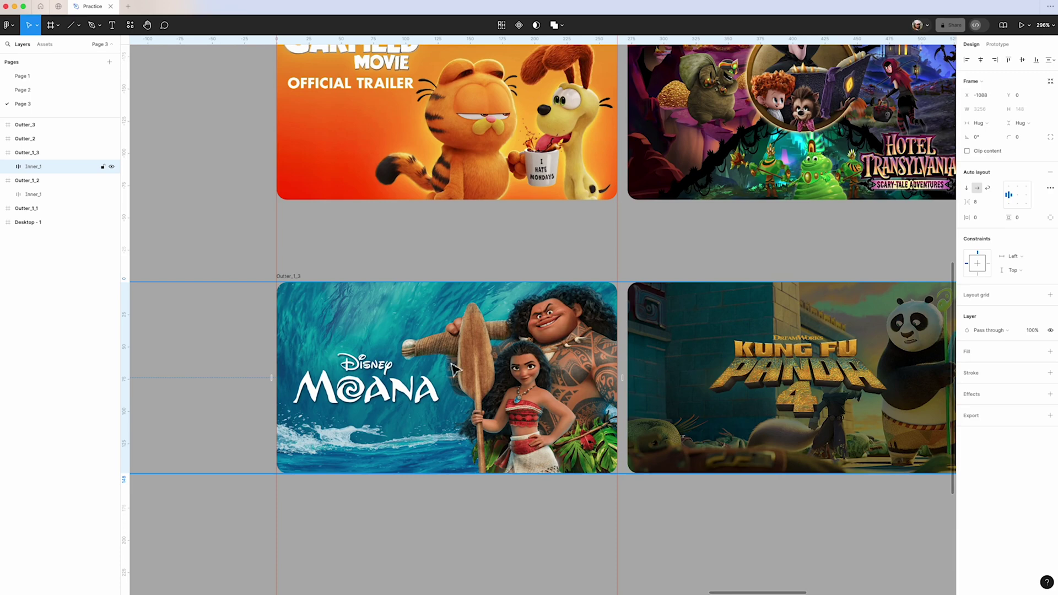
scroll(455, 369, "up", 3)
scroll(463, 352, "down", 12)
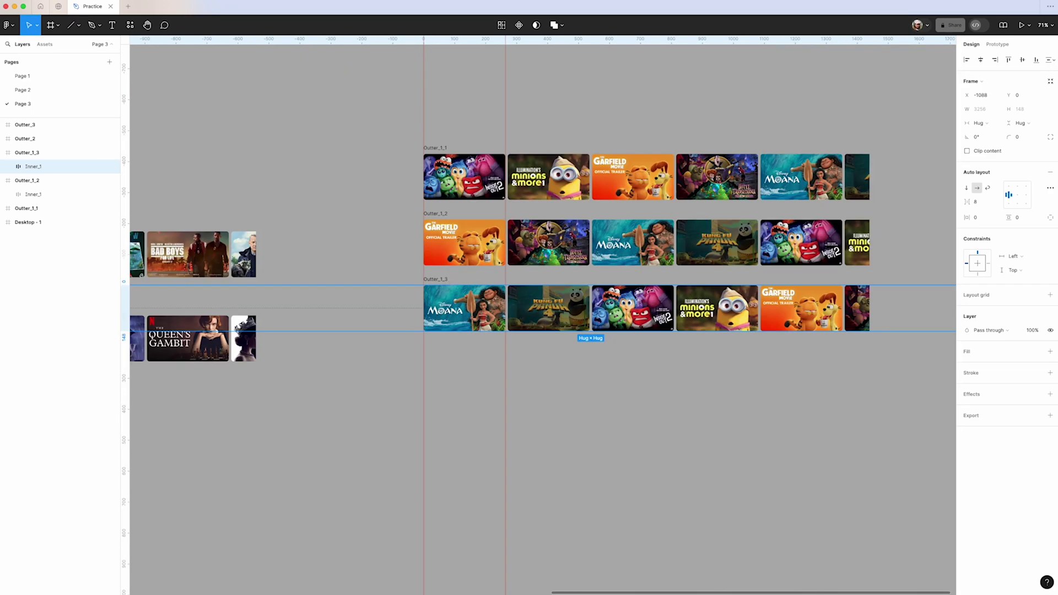
- Alt-drag Outter_1_3 downward to create the fourth row, Outter_1_4
scroll(445, 282, "down", 1)
left_click(443, 282)
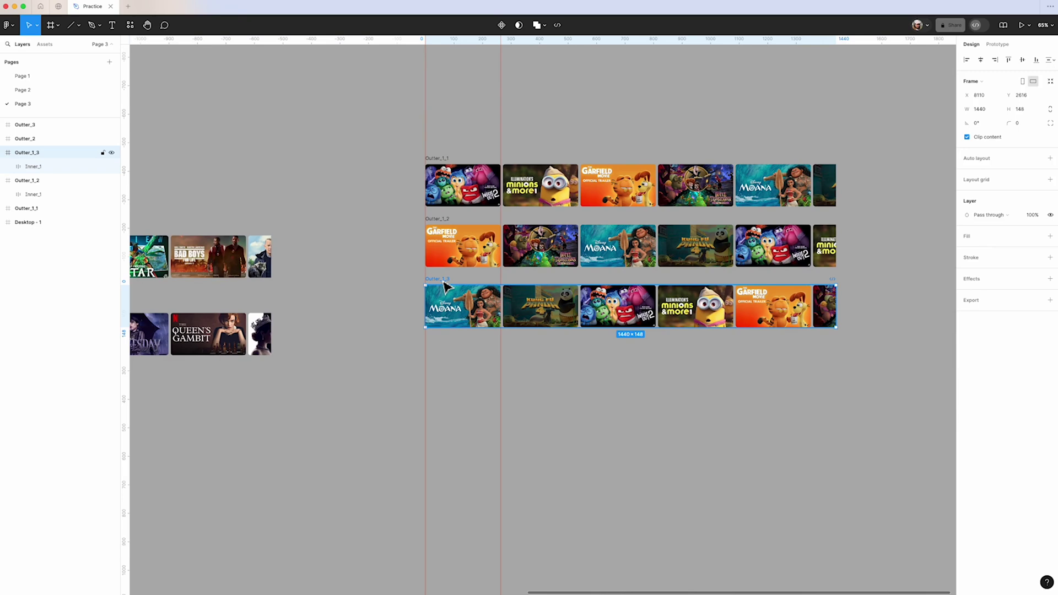
left_click_drag(443, 283, 444, 343)
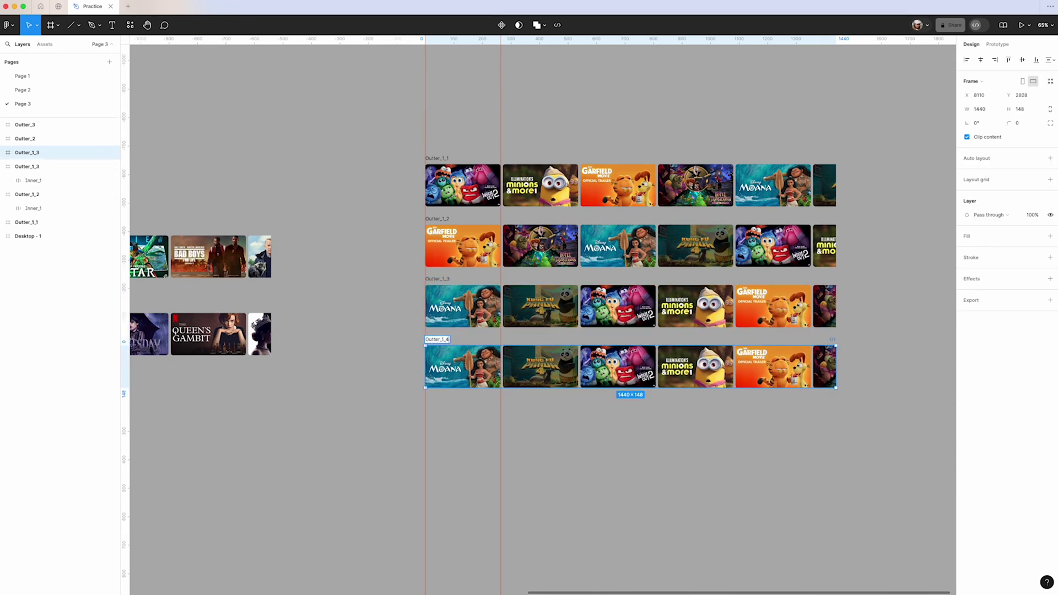
- Shift Outter_1_4's inner strip left to X -1632 so Inside Out 2 leads, then deselect
key("Escape")
left_click(25, 153)
left_click(4, 152)
left_click(21, 167)
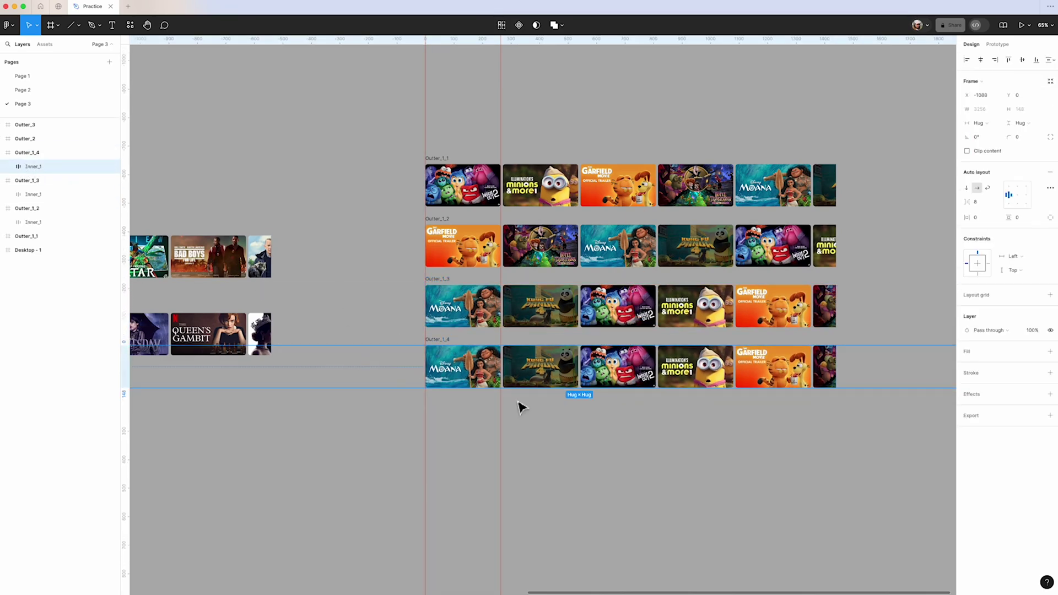
scroll(458, 421, "up", 3)
key("shift+Left")
key("shift+Left")
key("shift+Left")
key("shift+Left")
key("shift+Left")
key("shift+Left")
key("shift+Left")
key("shift+Left")
key("shift+Left")
key("shift+Left")
key("shift+Left")
key("shift+Left")
key("shift+Left")
key("shift+Left")
key("shift+Left")
key("shift+Left")
key("shift+Left")
key("shift+Left")
key("shift+Left")
key("shift+Left")
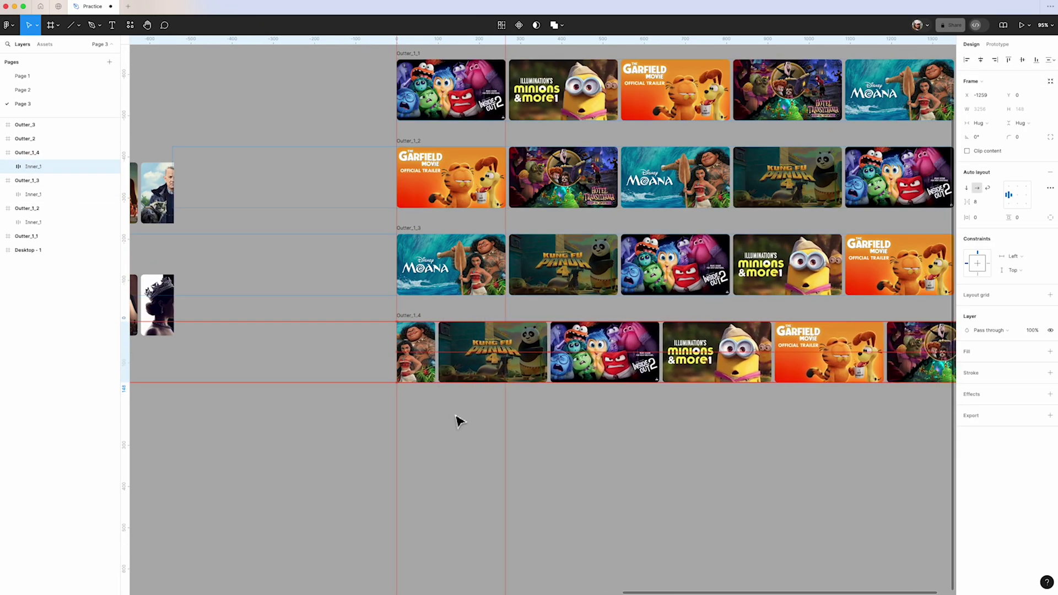
key("shift+Left")
key("shift+Left")
key("shift+Left")
key("shift+Left")
key("shift+Left")
key("shift+Left")
key("shift+Left")
key("shift+Left")
key("shift+Left")
key("shift+Left")
key("shift+Left")
key("shift+Left")
key("shift+Left")
key("shift+Left")
key("shift+Left")
key("shift+Left")
key("shift+Left")
key("shift+Left")
key("shift+Left")
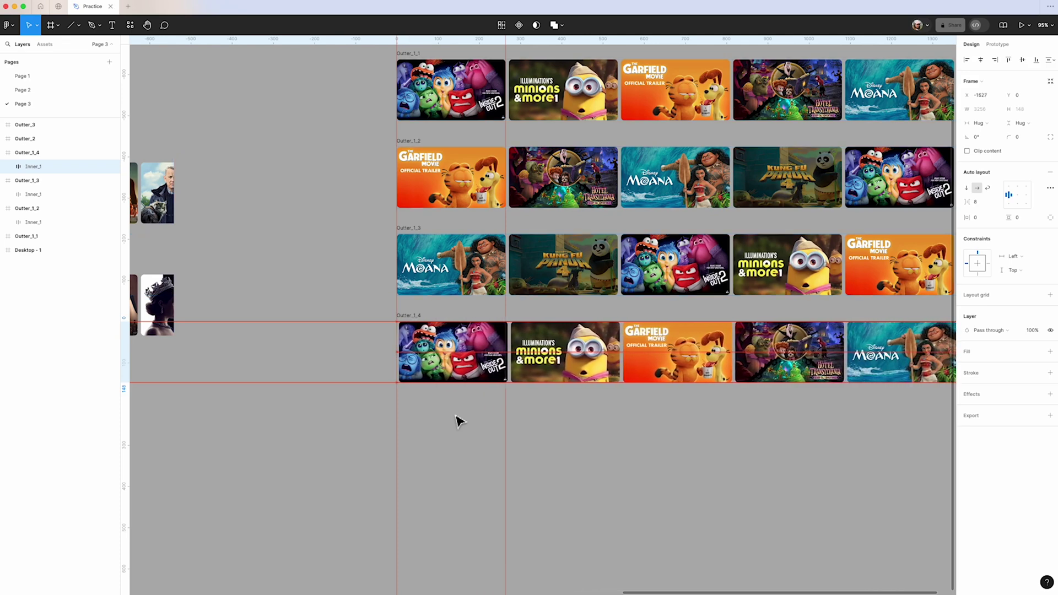
scroll(458, 420, "up", 5)
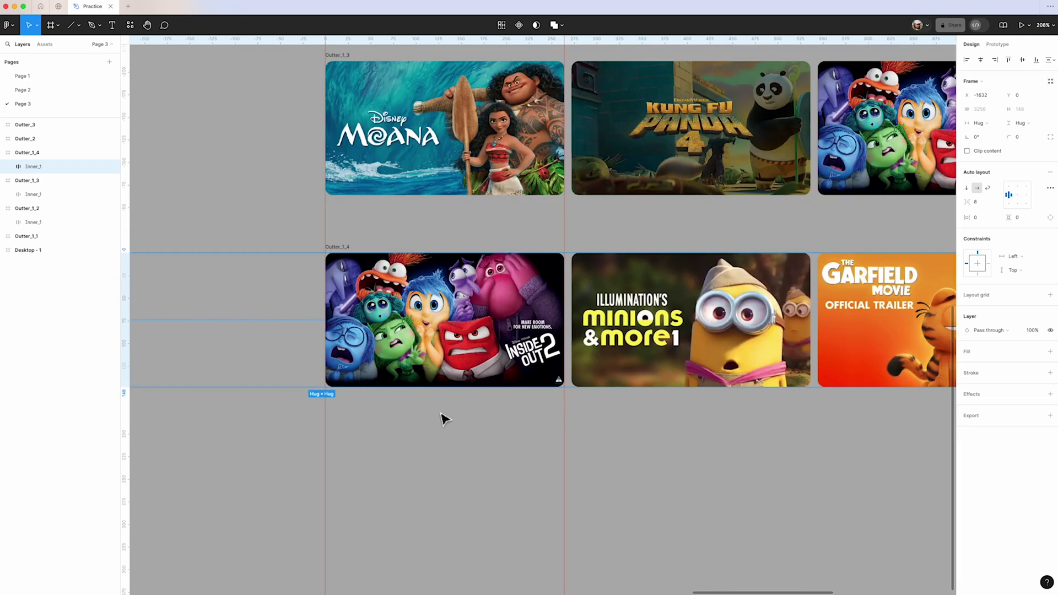
scroll(387, 411, "down", 10)
scroll(389, 412, "up", 3)
left_click(554, 465)
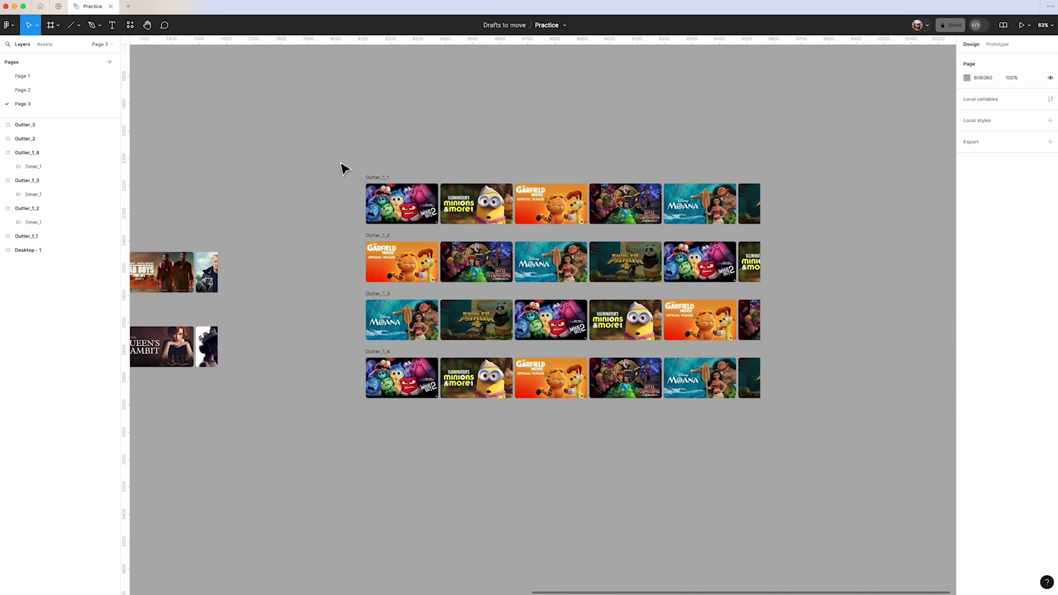
- Marquee-select Outter_1_1 through Outter_1_4 and make them a component set named 1
left_click_drag(344, 160, 783, 428)
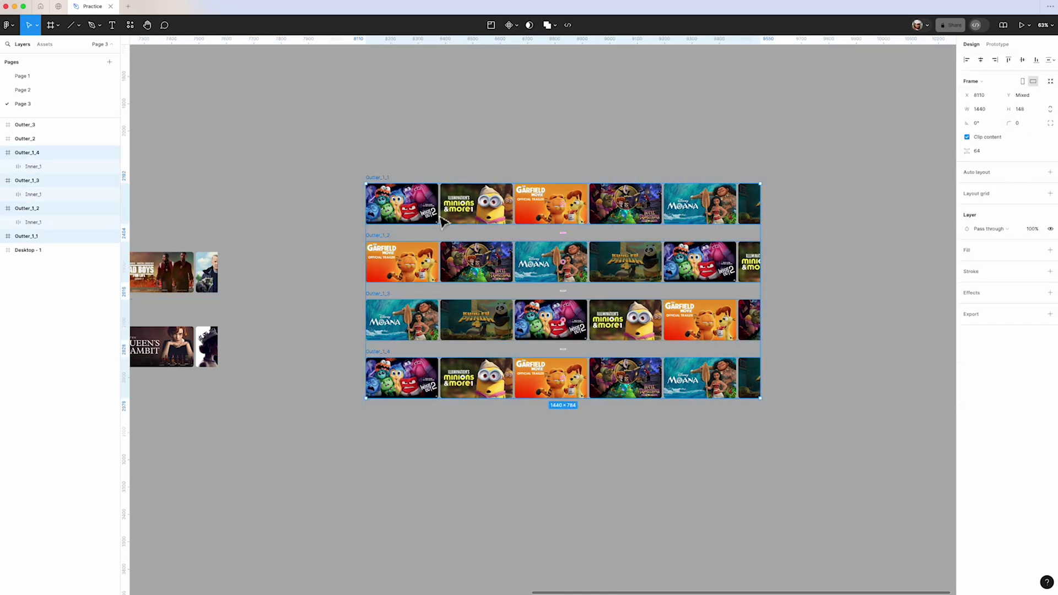
left_click(517, 25)
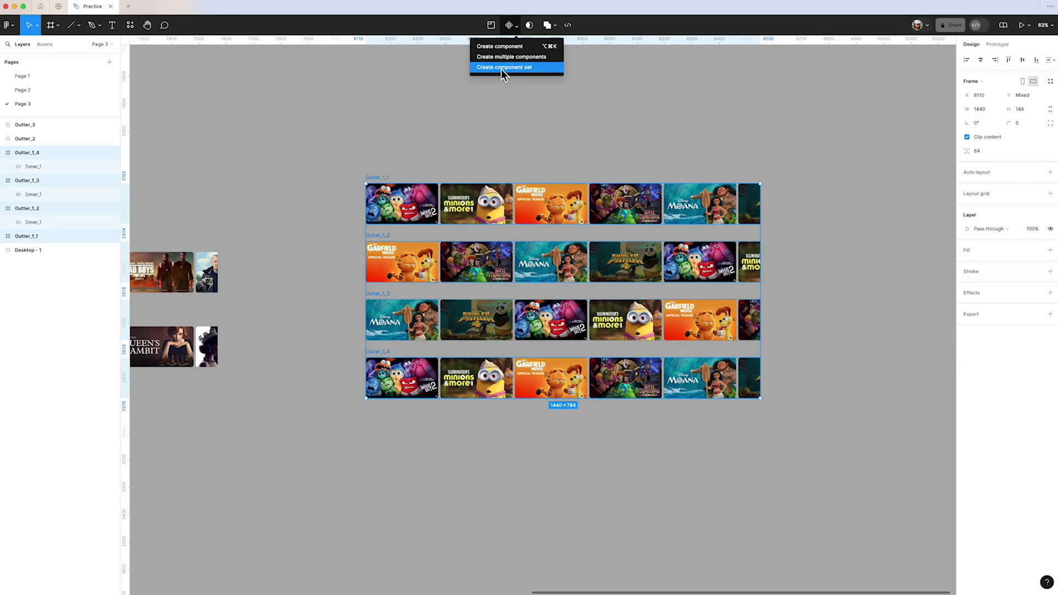
left_click(530, 67)
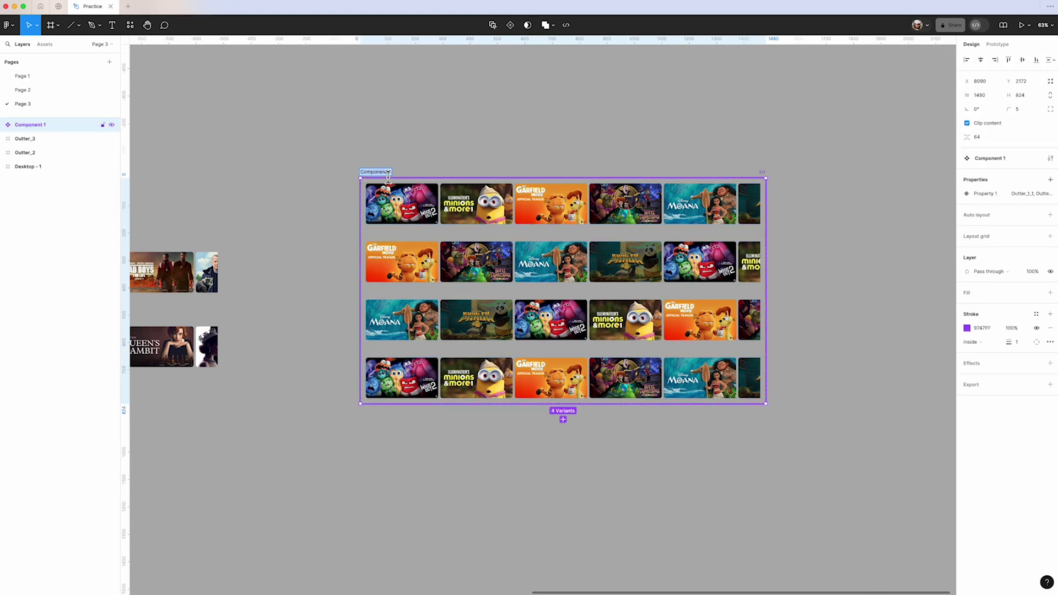
left_click(407, 163)
- In prototype mode, link the Outter_1_1 variant to Outter_1_2
left_click(606, 196)
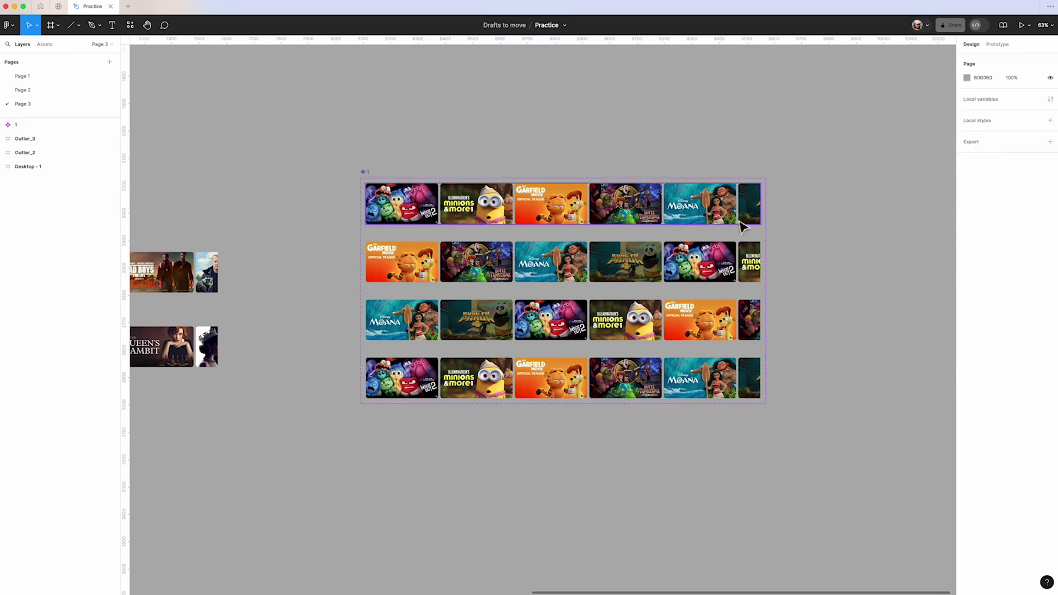
scroll(621, 219, "up", 3)
left_click(1003, 46)
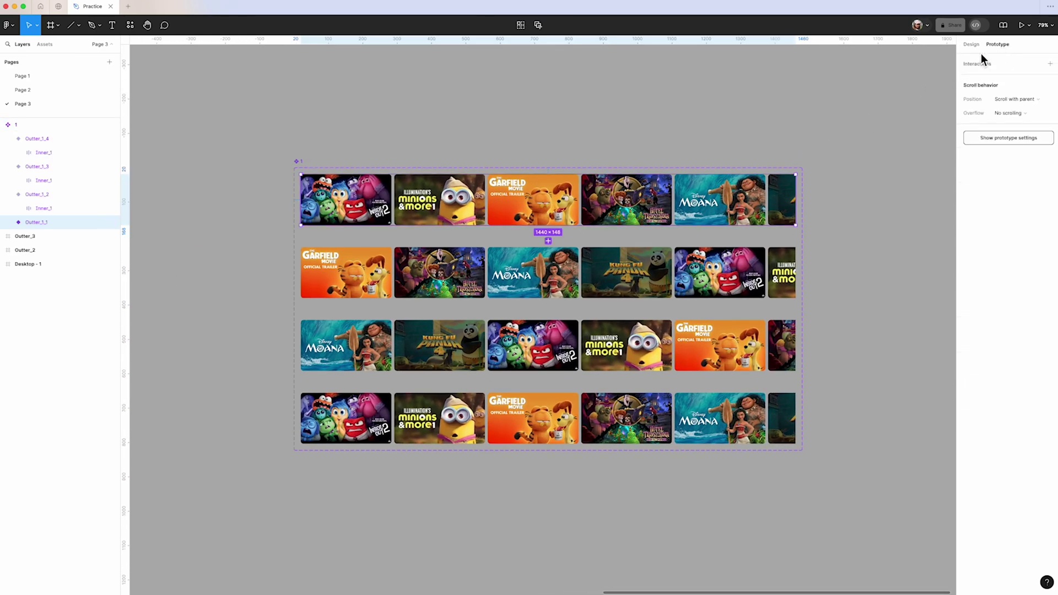
scroll(551, 233, "up", 3)
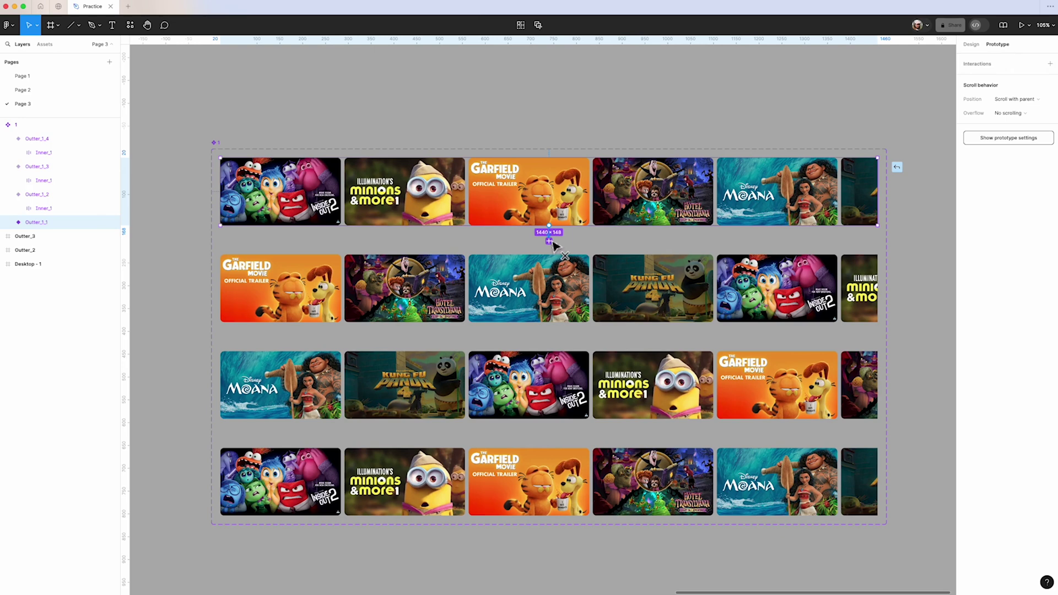
left_click_drag(548, 241, 549, 259)
- Set it to After delay 1ms, Smart animate, Linear, 5000ms, then link Outter_1_2 to Outter_1_3
left_click(528, 282)
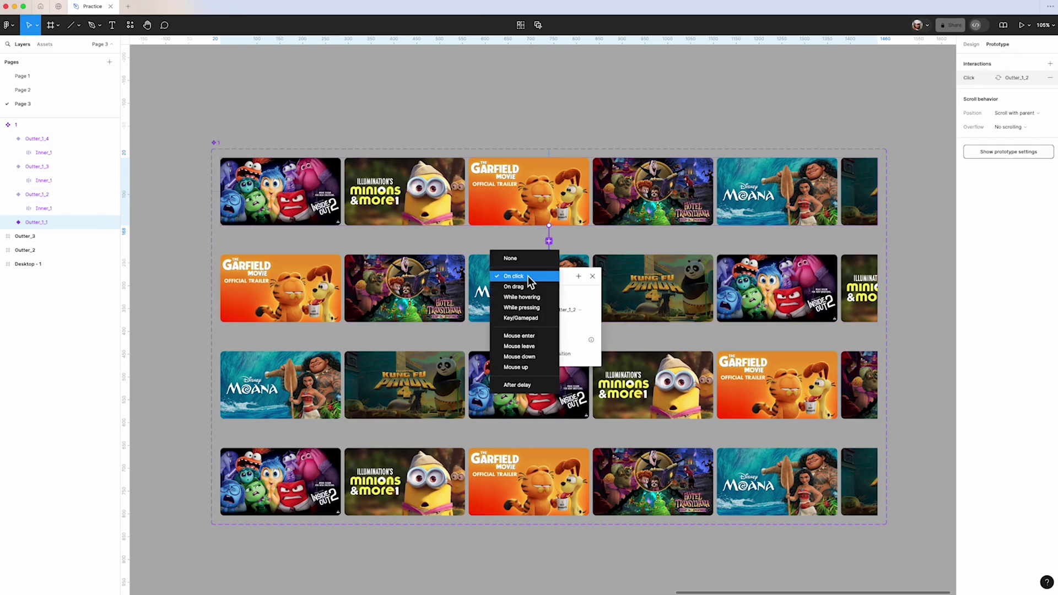
left_click(535, 387)
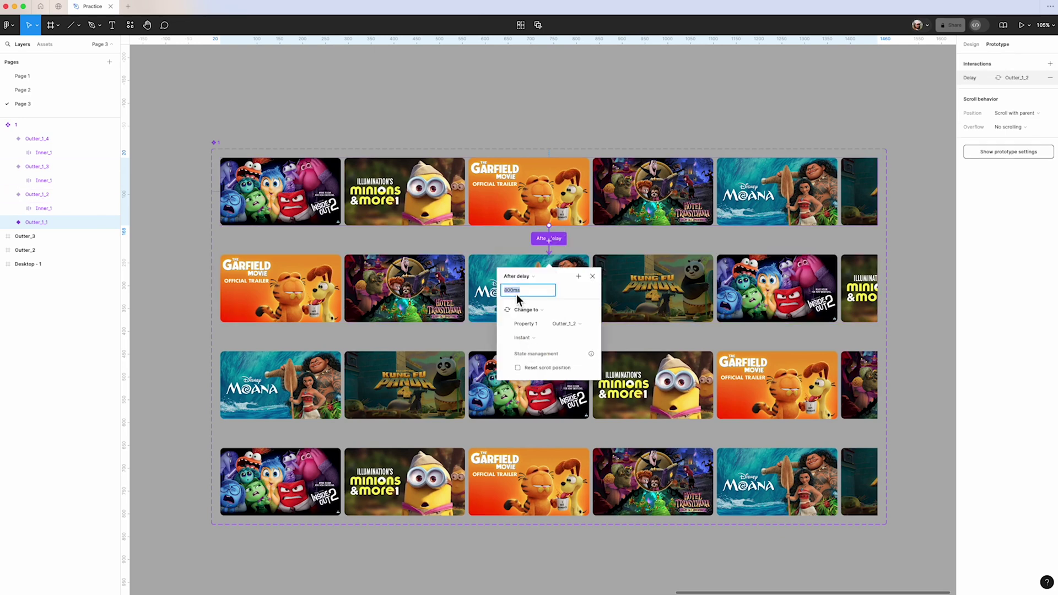
type("1")
left_click(540, 338)
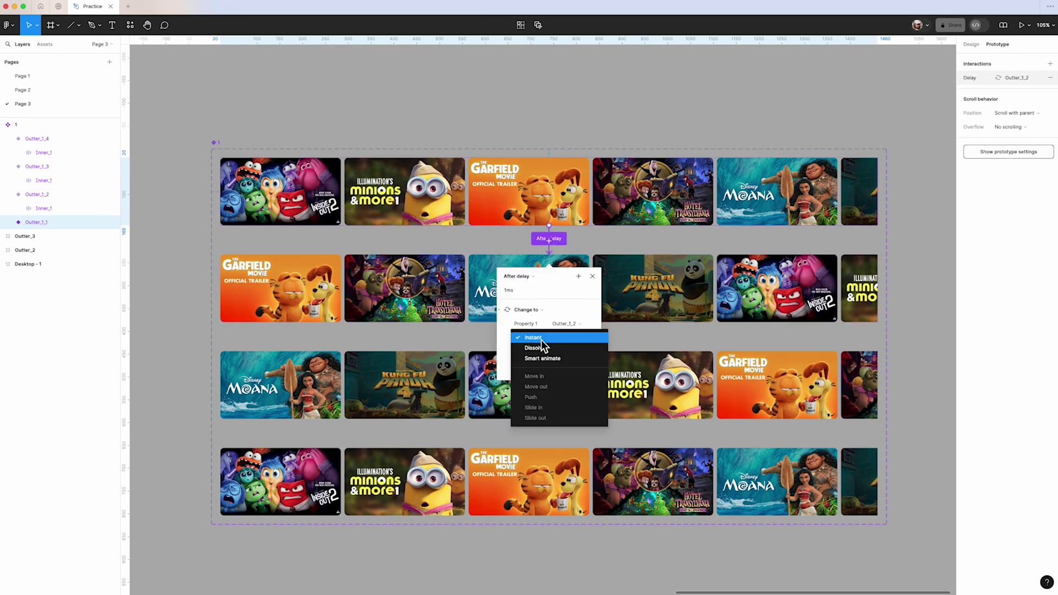
left_click(547, 357)
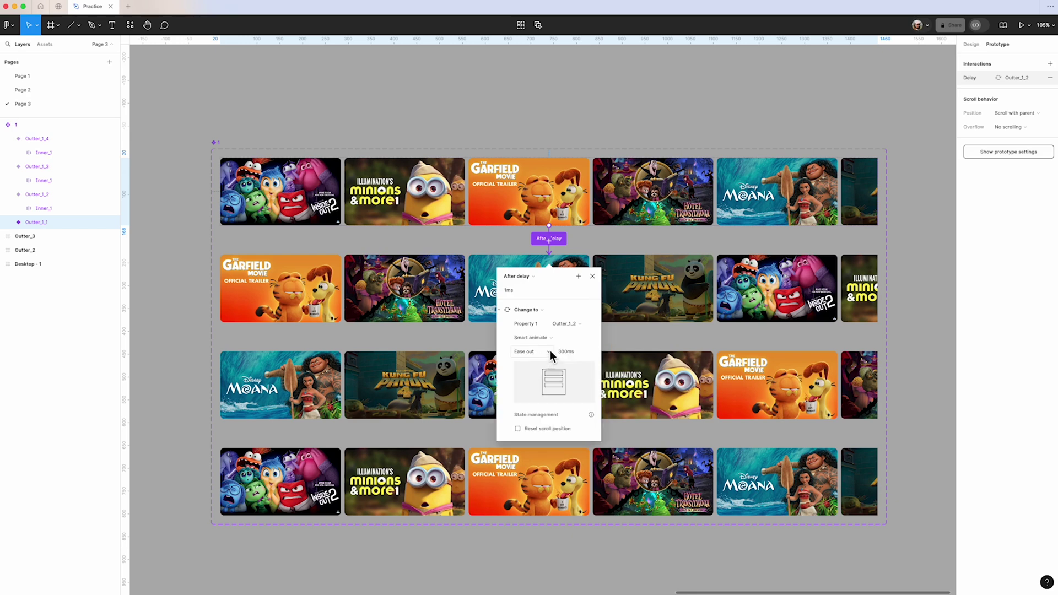
left_click(551, 350)
left_click(550, 325)
left_click(566, 352)
type("5000")
key("Return")
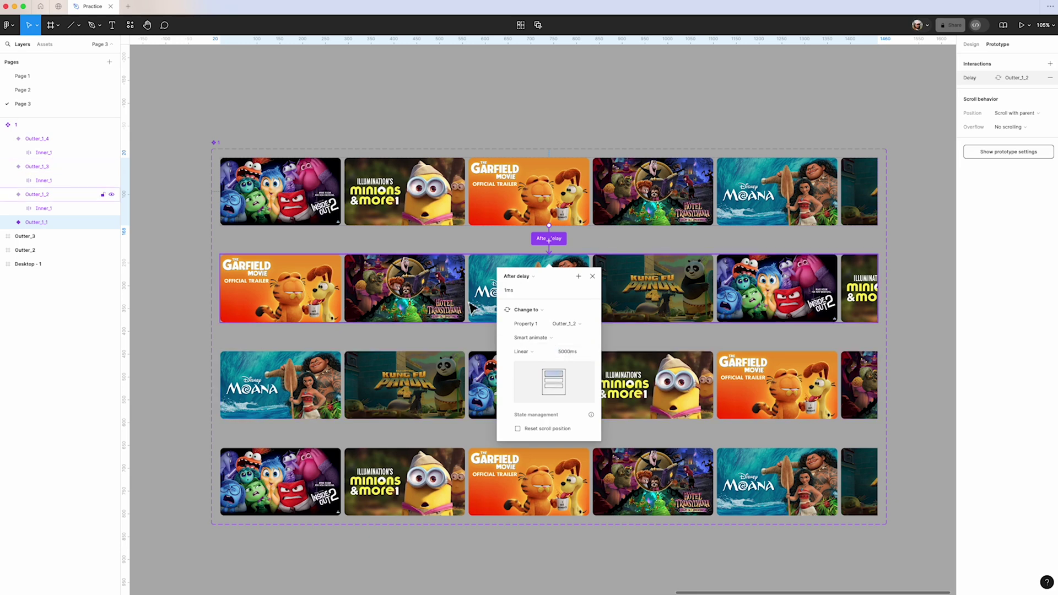
left_click(467, 303)
left_click_drag(549, 337, 558, 364)
- Set Outter_1_2's interaction trigger to After delay of 1ms
left_click(526, 377)
left_click(532, 482)
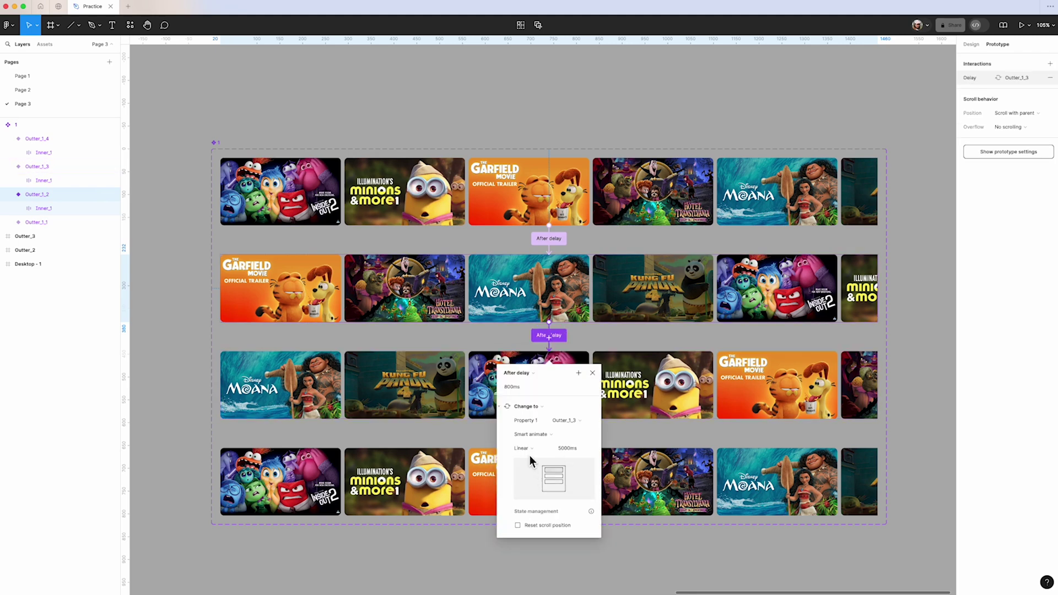
left_click(520, 387)
type("1")
left_click(592, 373)
- Link Outter_1_3 to Outter_1_4 with an After delay 1ms trigger
left_click(545, 391)
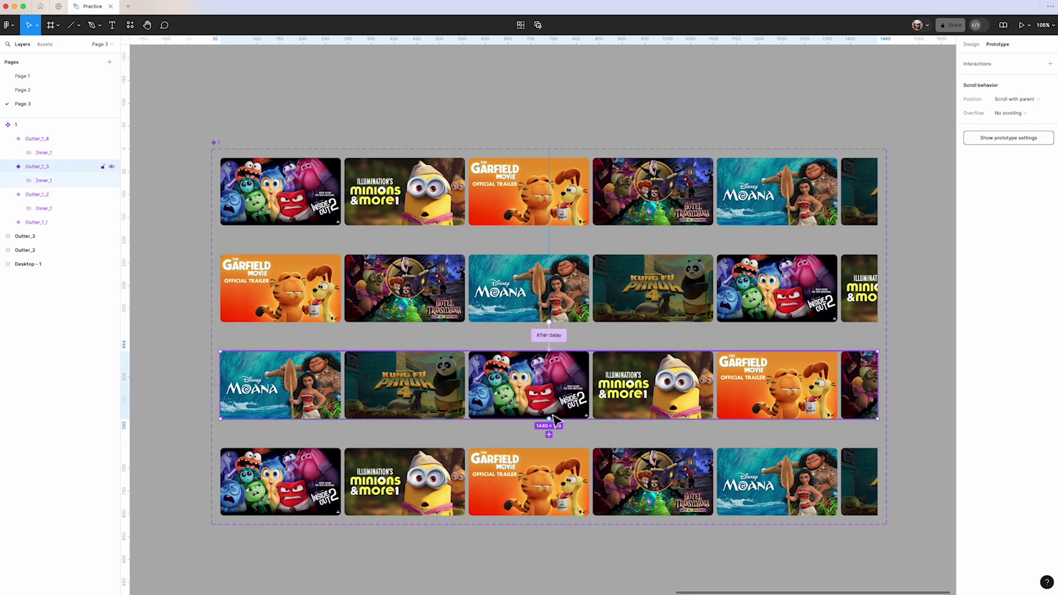
left_click_drag(549, 418, 550, 441)
scroll(524, 460, "down", 2)
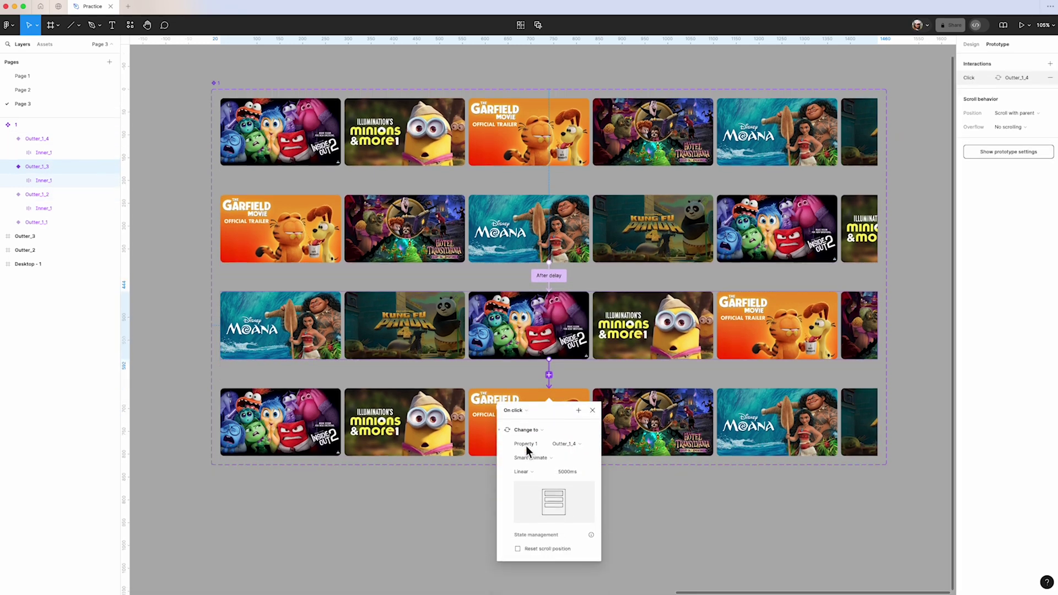
left_click(527, 388)
left_click(534, 495)
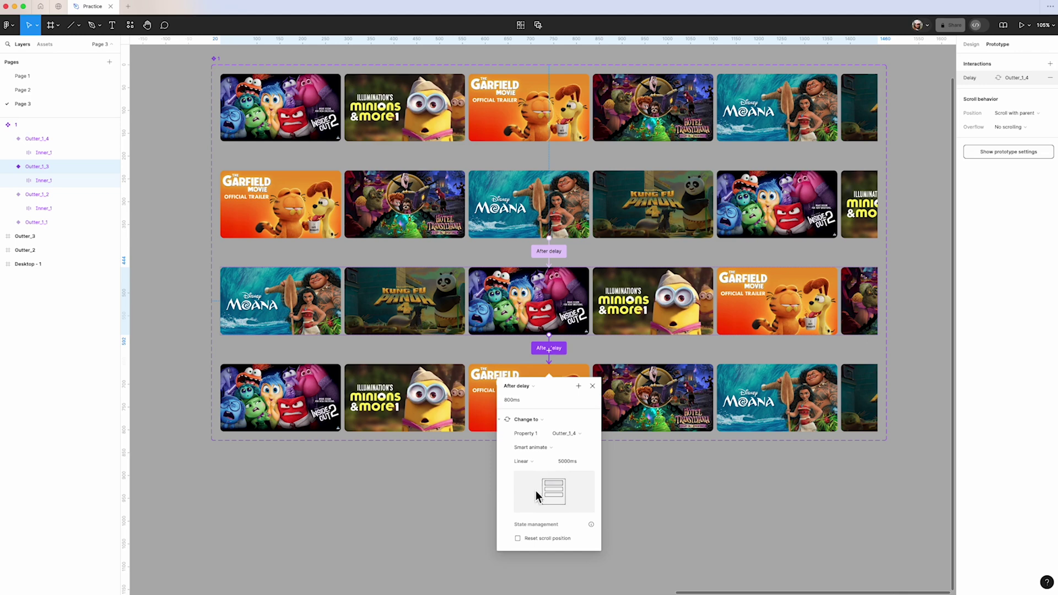
left_click(518, 401)
type("1")
key("Return")
left_click(592, 386)
scroll(567, 399, "up", 2)
left_click(579, 433)
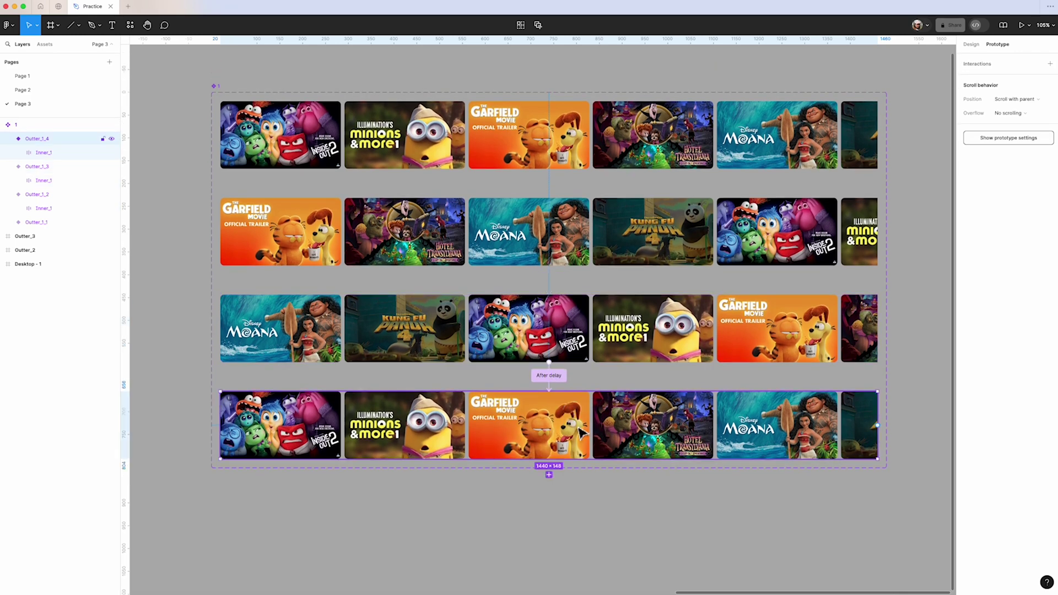
- Link Outter_1_4 back to Outter_1_1 with After delay 1ms and an Instant transition
left_click_drag(553, 462, 427, 161)
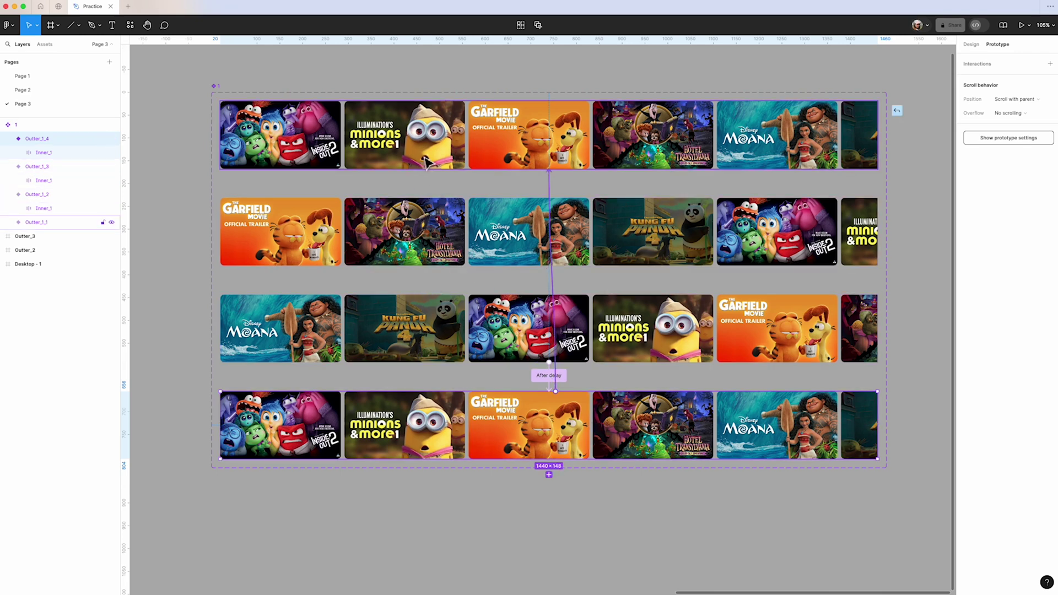
left_click_drag(534, 175, 533, 175)
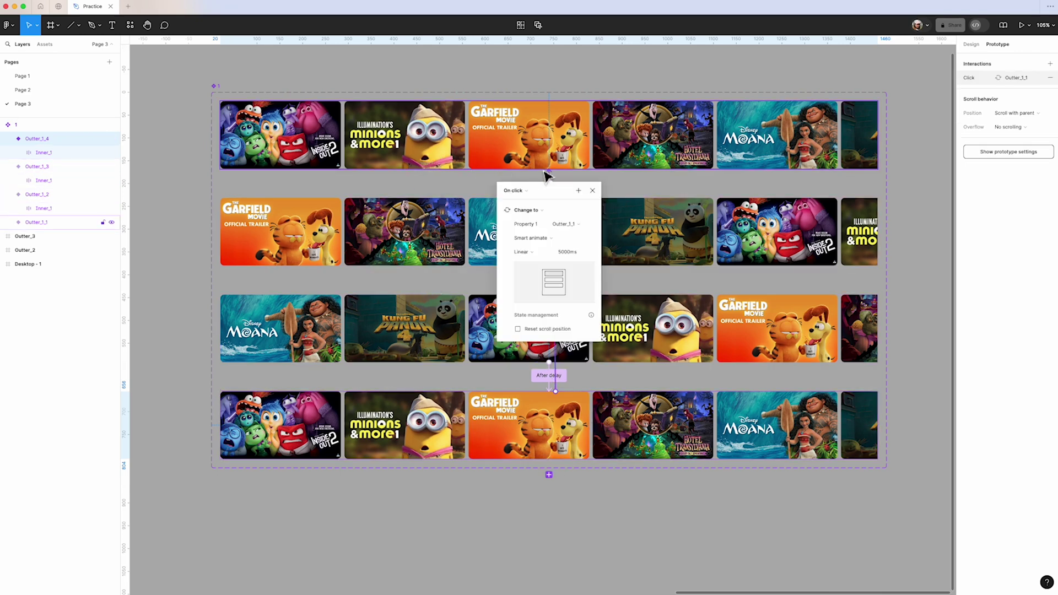
left_click(528, 189)
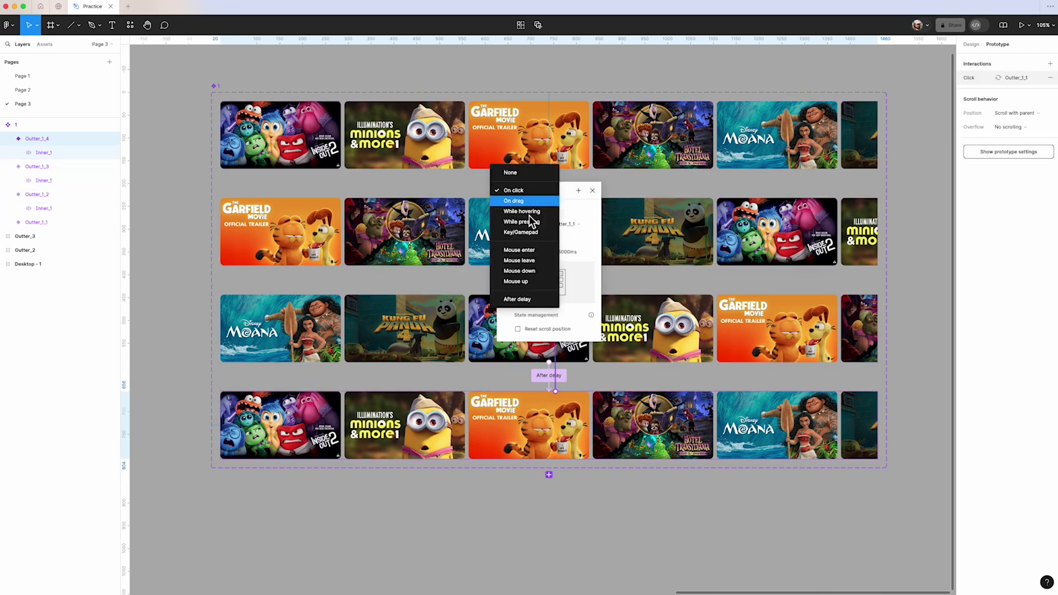
left_click(530, 299)
type("1")
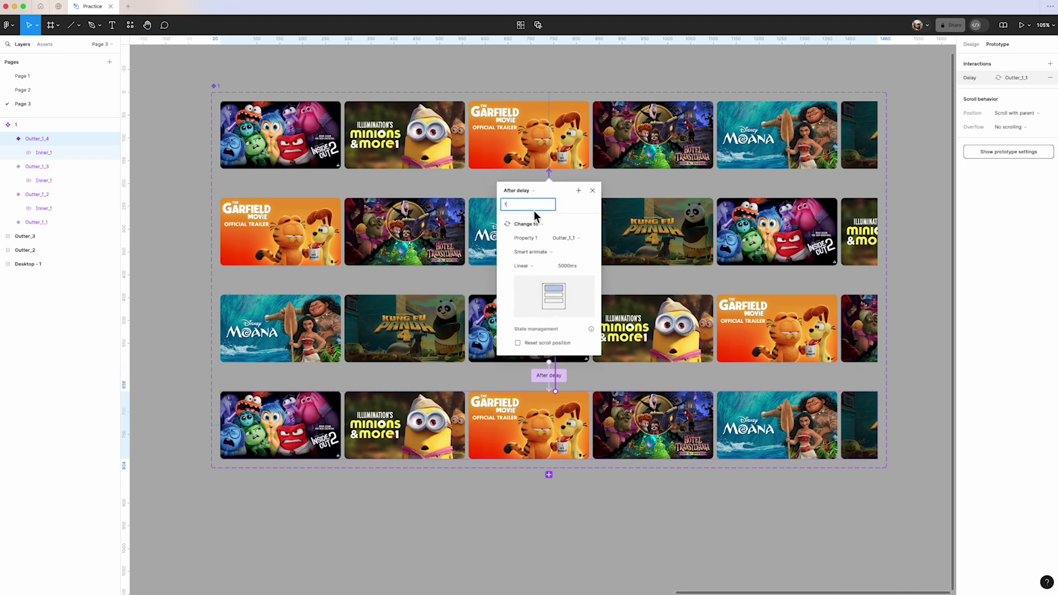
key("Return")
left_click(547, 252)
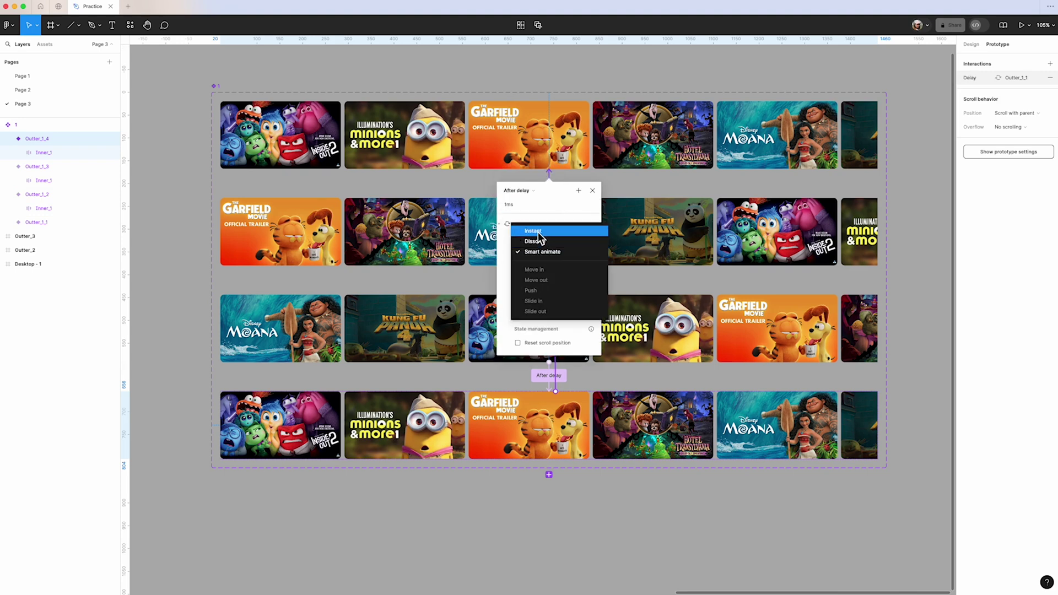
left_click(537, 232)
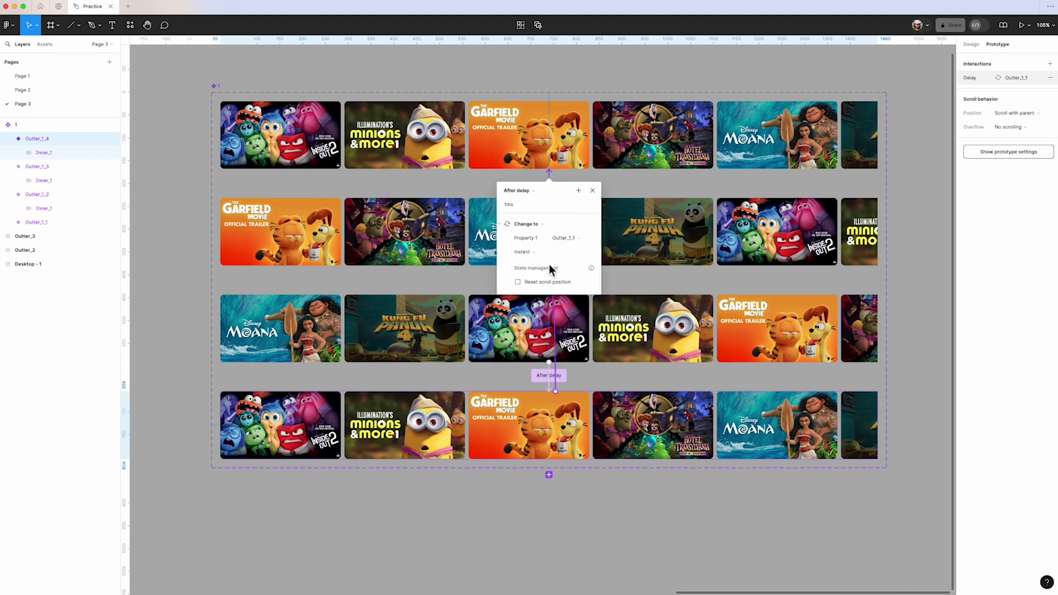
left_click(592, 190)
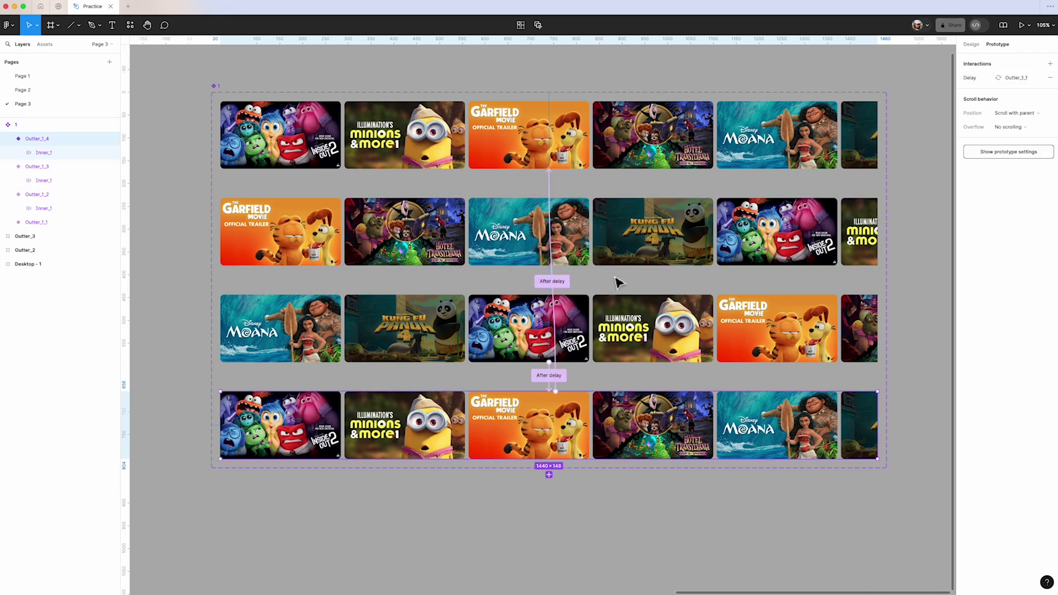
- Return to the Design panel and zoom out on the canvas
left_click(971, 44)
scroll(817, 274, "down", 10)
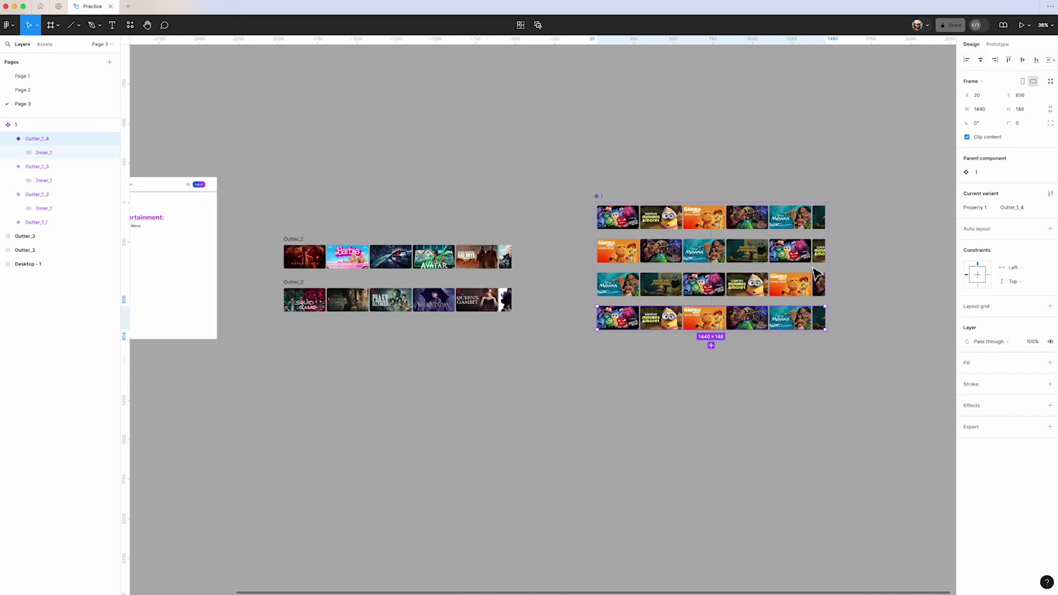
scroll(816, 272, "down", 5)
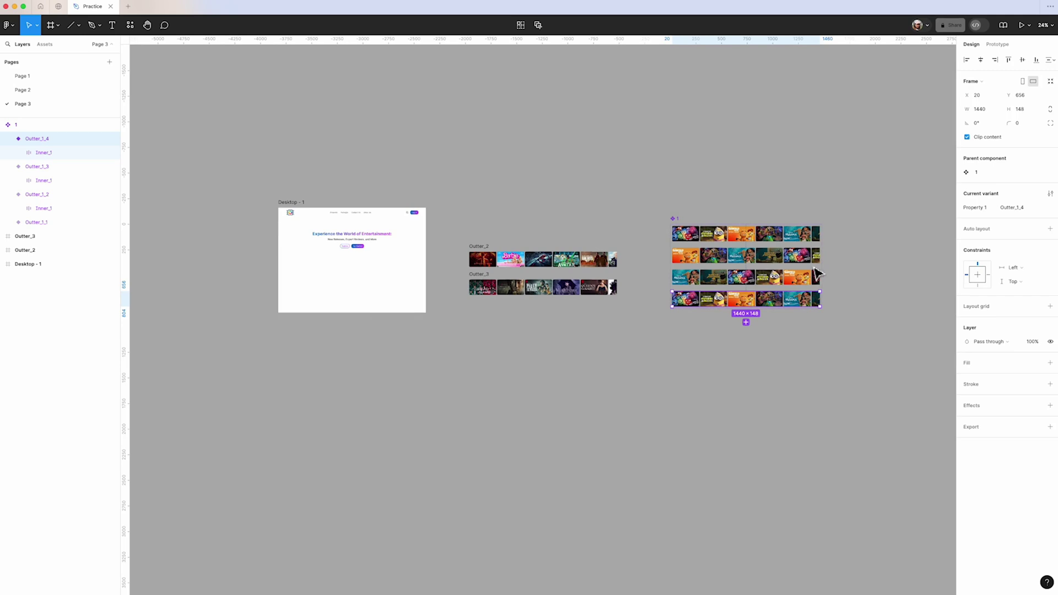
- Place a horizontally centered carousel instance in the desktop frame, then close the prototype preview
left_click(716, 234)
left_click_drag(716, 234, 336, 268)
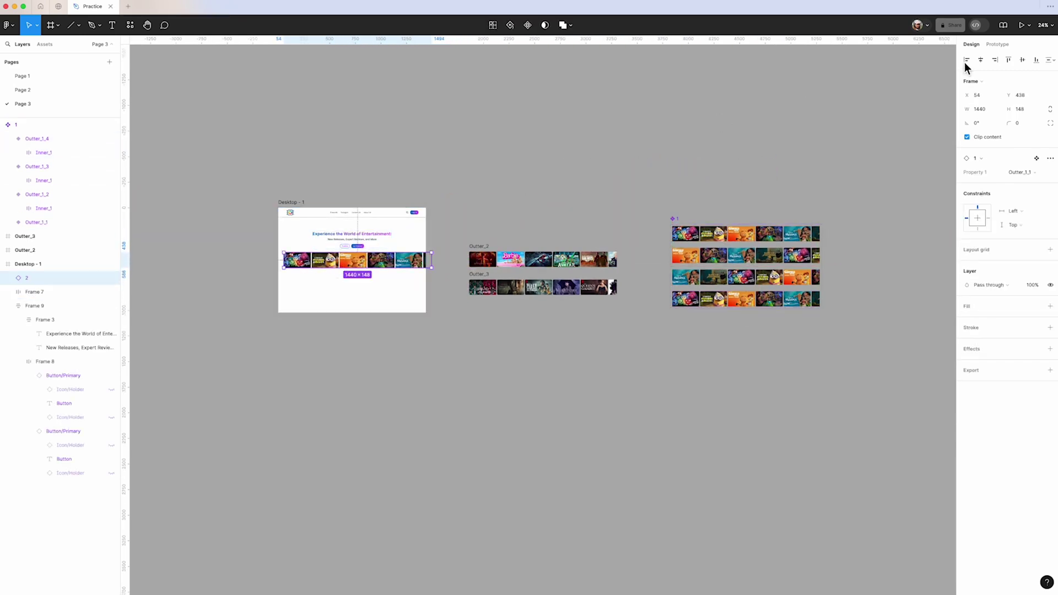
left_click(980, 60)
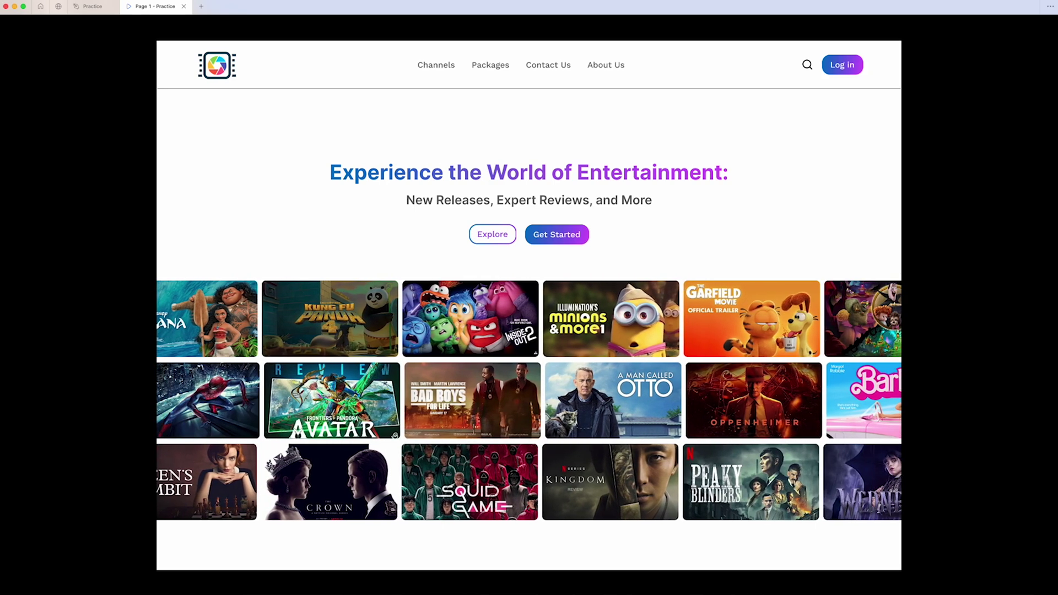
key("super+w")
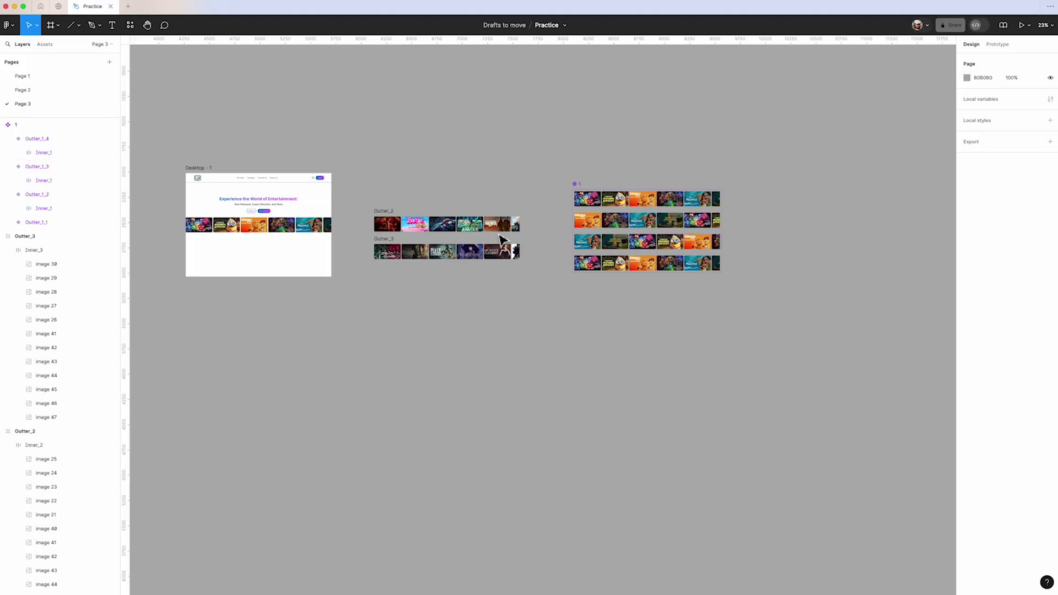
- Drag the Outter_2 poster row to sit below the 1 component
left_click_drag(392, 214, 592, 308)
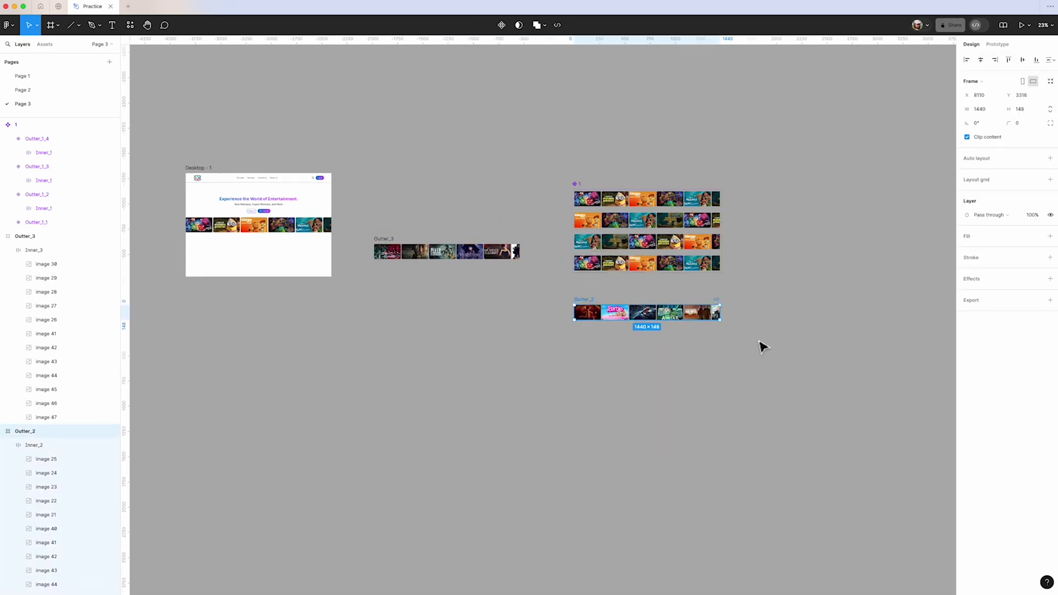
scroll(760, 345, "down", 3)
scroll(760, 344, "right", 3)
scroll(760, 345, "up", 6)
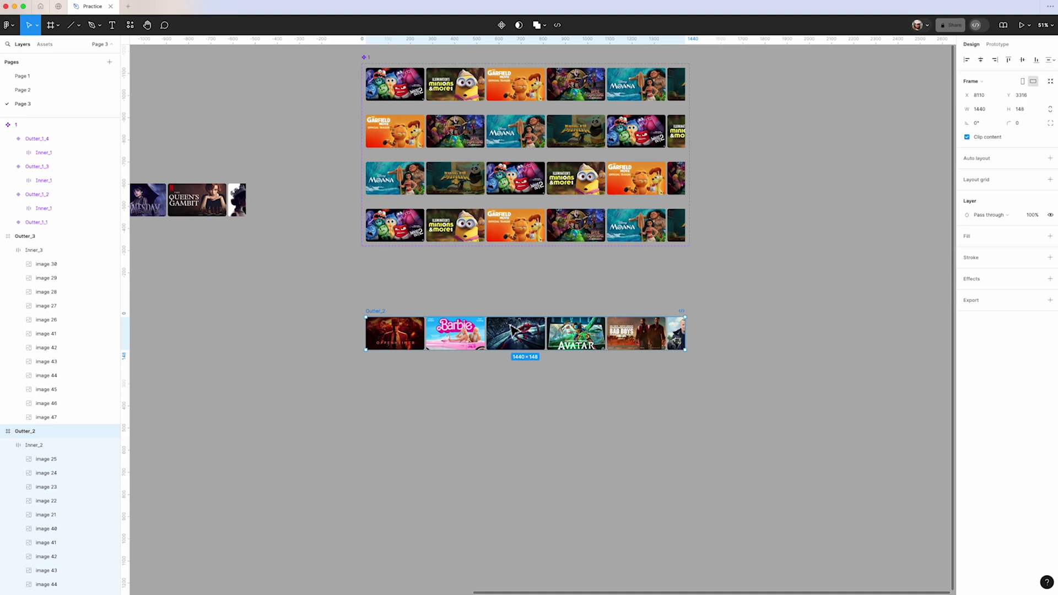
scroll(338, 307, "down", 3)
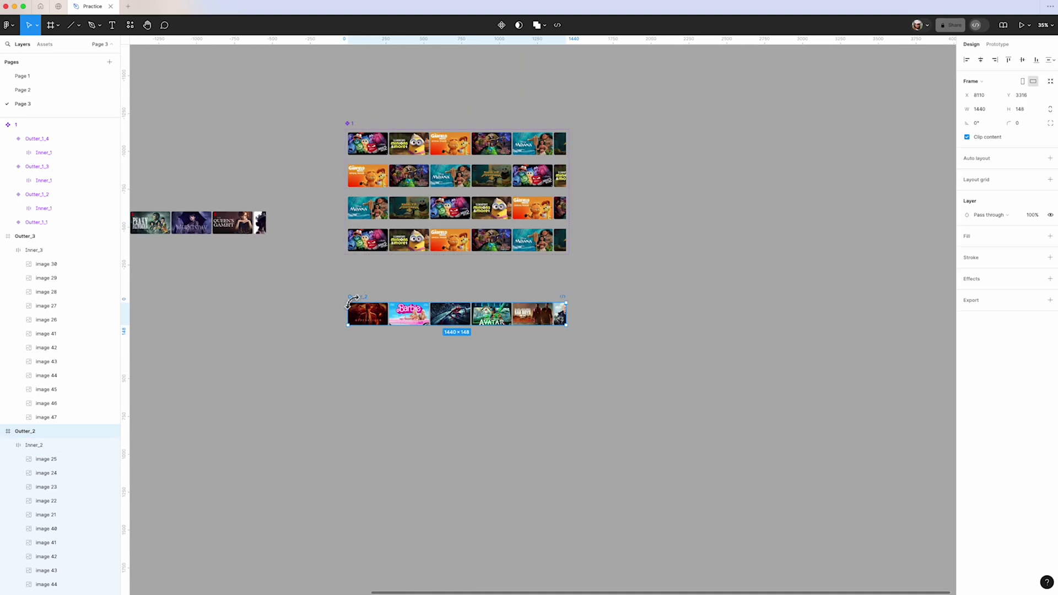
- Turn Clip content off on Outter_2 to inspect the overflowing posters, then back on
left_click(969, 139)
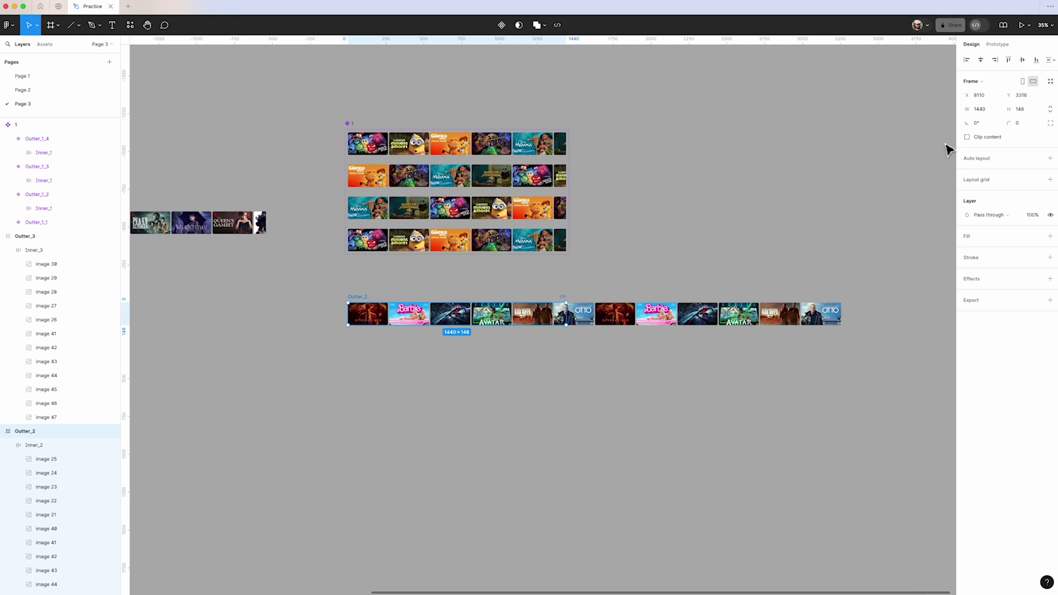
left_click(967, 138)
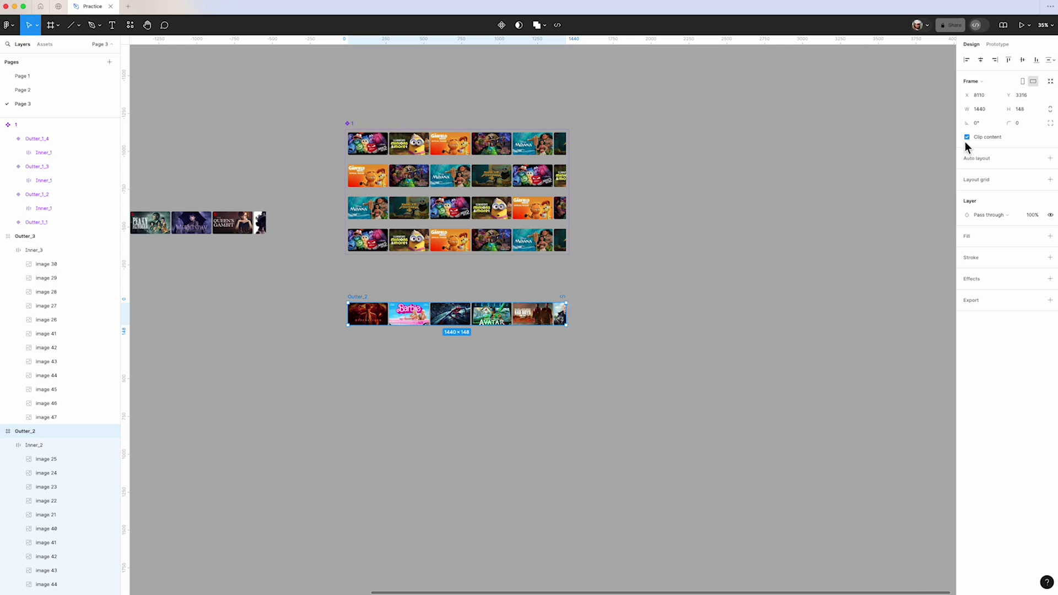
scroll(411, 328, "up", 5)
- Slide the Inner_2 strip left to X -1632 so the Oppenheimer poster leads, then select Outter_2
left_click(411, 328)
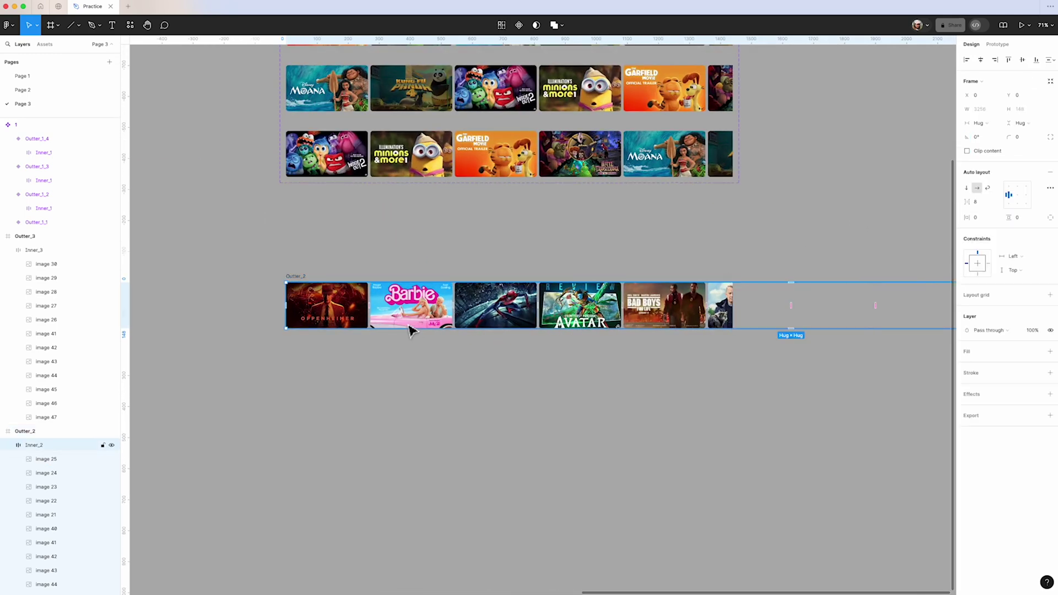
scroll(67, 418, "down", 5)
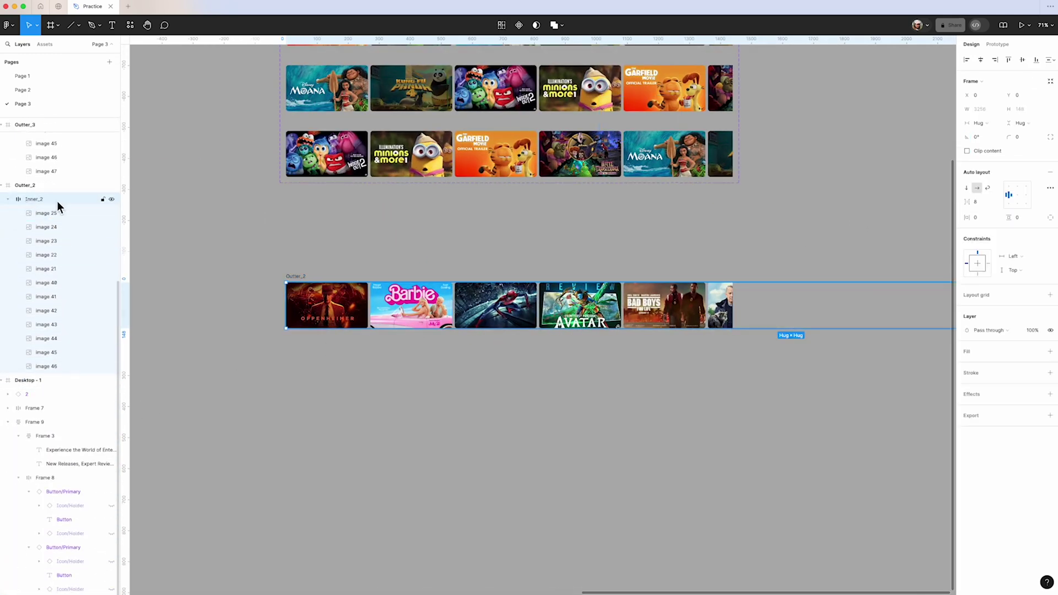
key("shift+Left")
key("shift+Left")
key("shift+Left")
key("shift+Left")
key("shift+Left")
key("shift+Left")
key("shift+Left")
key("shift+Left")
key("shift+Left")
key("shift+Left")
key("shift+Left")
key("shift+Left")
key("shift+Left")
key("shift+Left")
key("shift+Left")
key("shift+Left")
key("shift+Left")
key("shift+Left")
key("shift+Left")
key("shift+Left")
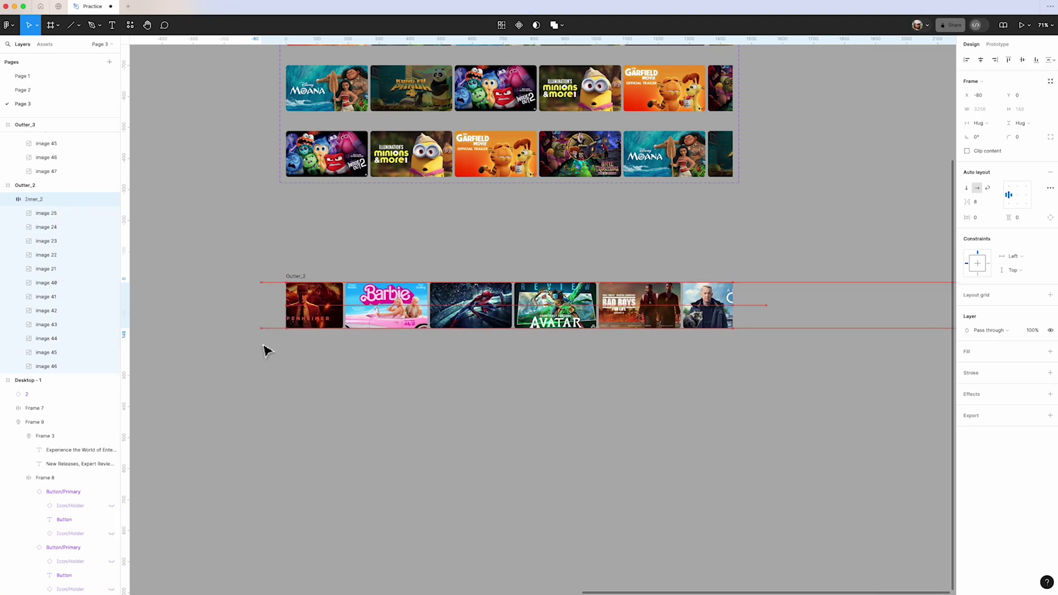
key("shift+Left")
key("shift+Left")
key("shift+Left")
key("shift+Left")
key("shift+Left")
key("shift+Left")
key("shift+Left")
key("shift+Left")
key("shift+Left")
key("shift+Left")
key("shift+Left")
key("shift+Left")
key("shift+Left")
key("shift+Left")
key("shift+Left")
key("shift+Left")
key("shift+Left")
key("shift+Left")
key("shift+Left")
key("shift+Left")
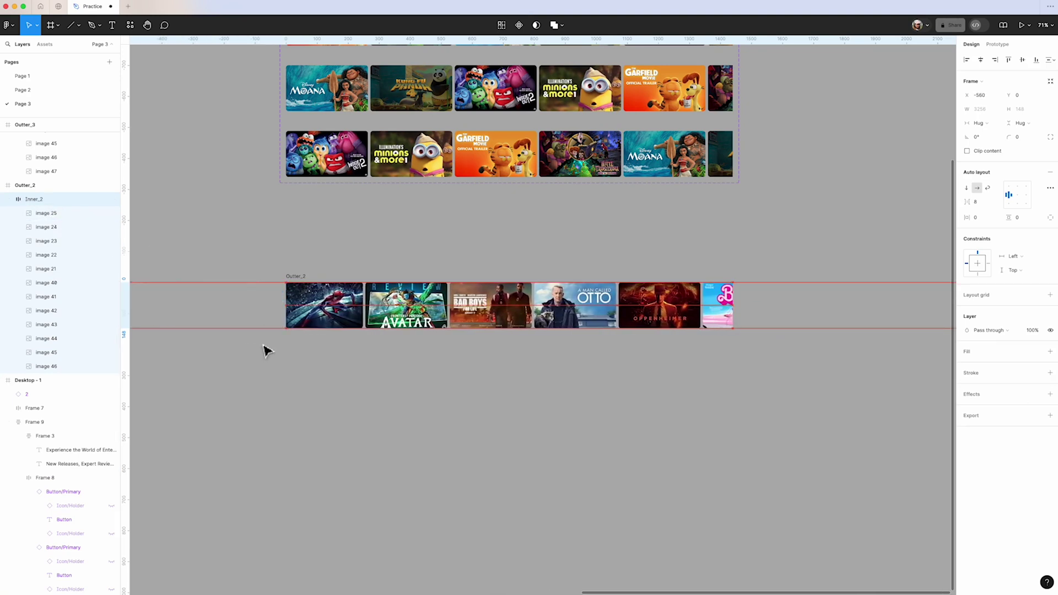
key("shift+Left")
key("shift+Left")
key("shift+Left")
key("shift+Left")
key("shift+Left")
key("shift+Left")
key("shift+Left")
key("shift+Left")
key("shift+Left")
key("shift+Left")
key("shift+Left")
key("shift+Left")
key("shift+Left")
key("shift+Left")
key("shift+Left")
key("shift+Left")
key("shift+Left")
key("shift+Left")
key("shift+Left")
key("shift+Left")
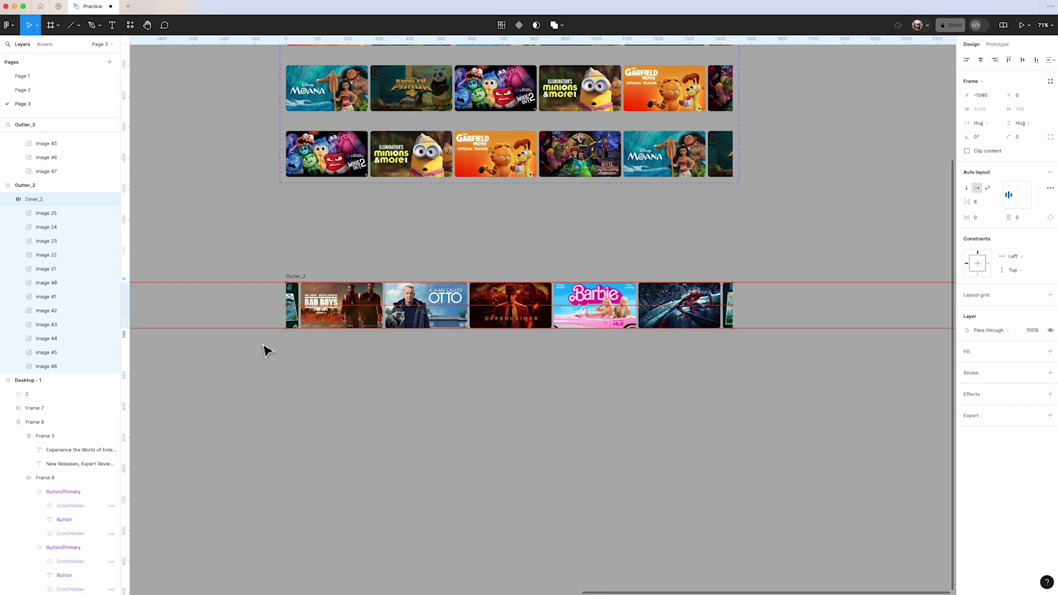
key("shift+Left")
key("shift+Left")
key("shift+Left")
key("shift+Left")
key("shift+Left")
key("shift+Left")
key("shift+Left")
key("shift+Left")
key("shift+Left")
key("shift+Left")
key("shift+Left")
key("shift+Left")
key("shift+Left")
key("shift+Left")
key("shift+Left")
key("shift+Left")
key("shift+Left")
key("shift+Left")
key("shift+Left")
key("shift+Left")
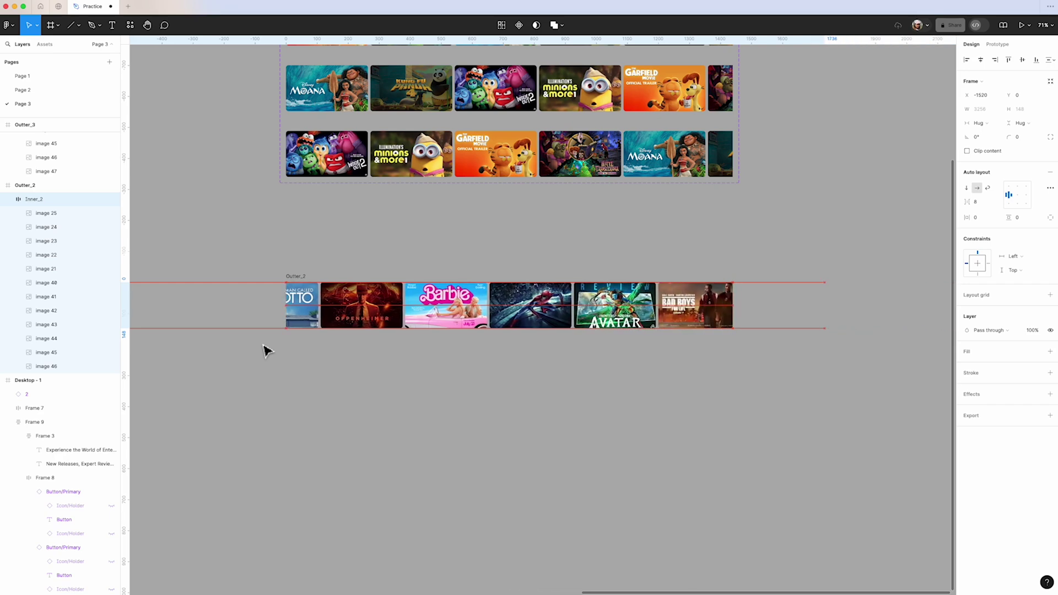
key("Left")
key("Left")
key("Left")
key("Left")
key("Left")
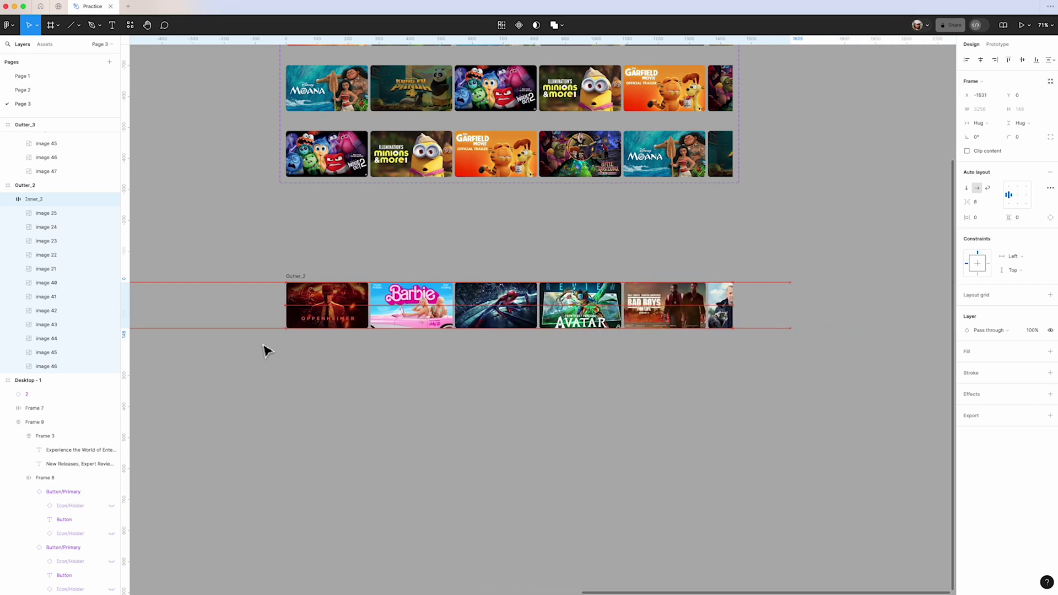
scroll(265, 350, "up", 10)
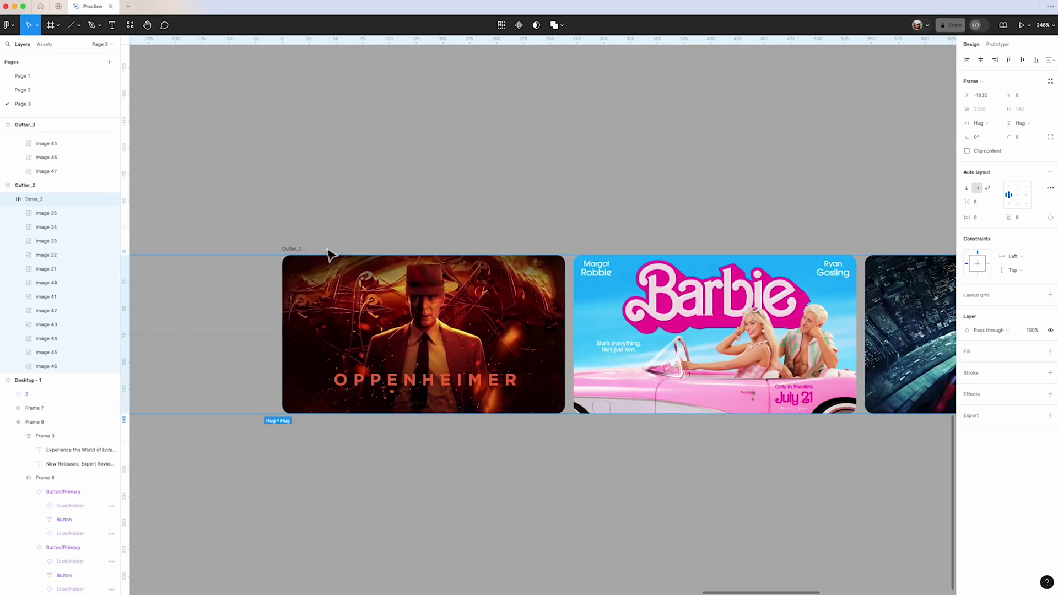
left_click(295, 250)
scroll(298, 252, "down", 10)
scroll(401, 304, "up", 3)
scroll(401, 304, "down", 1)
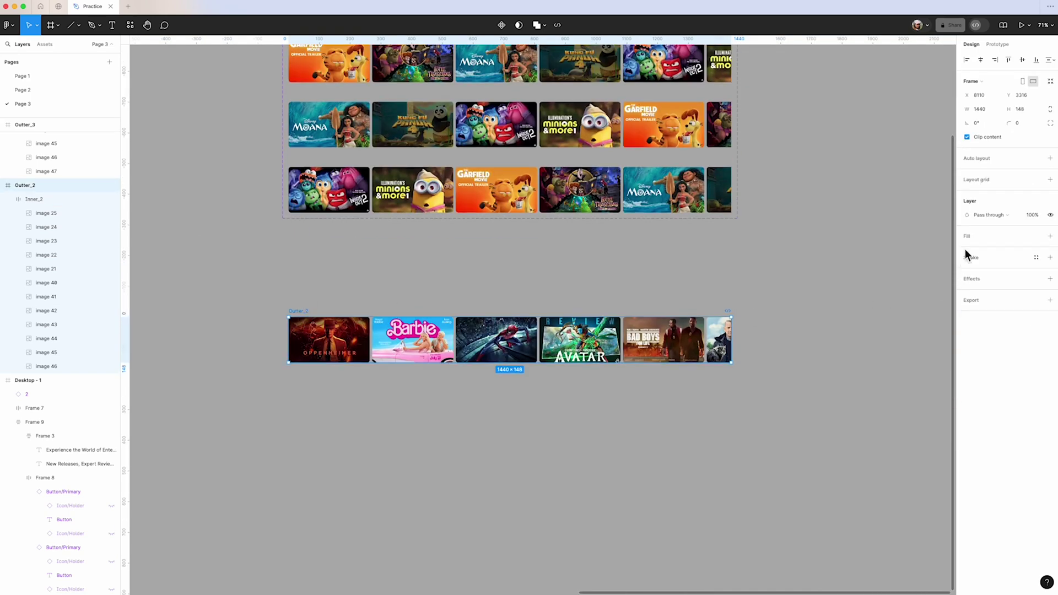
- Check Outter_2's overflow via Clip content, then drag the row just beneath the 1 component
left_click(967, 137)
scroll(912, 300, "down", 5)
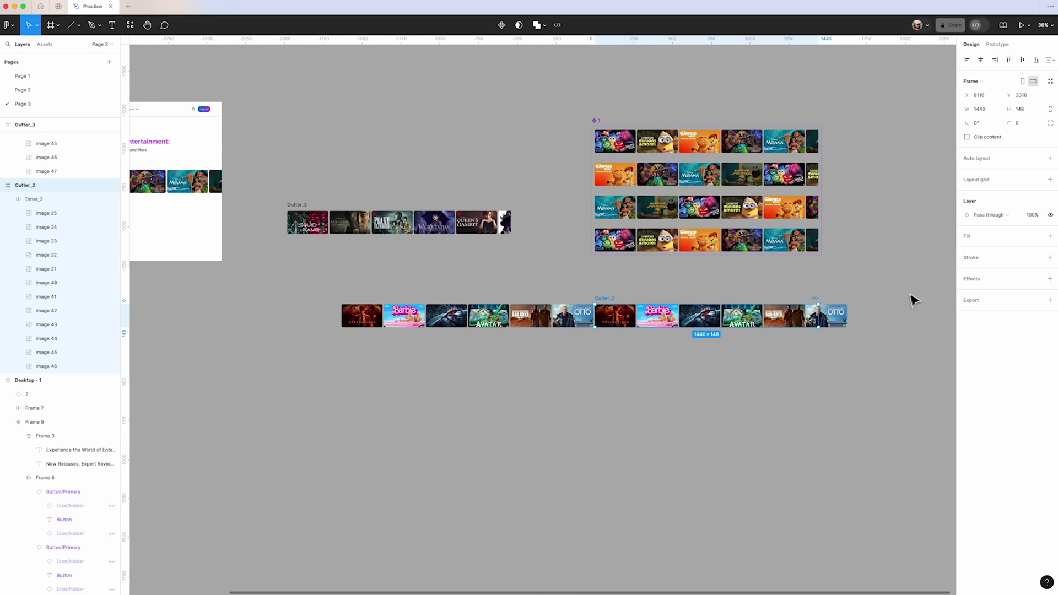
scroll(912, 301, "up", 1)
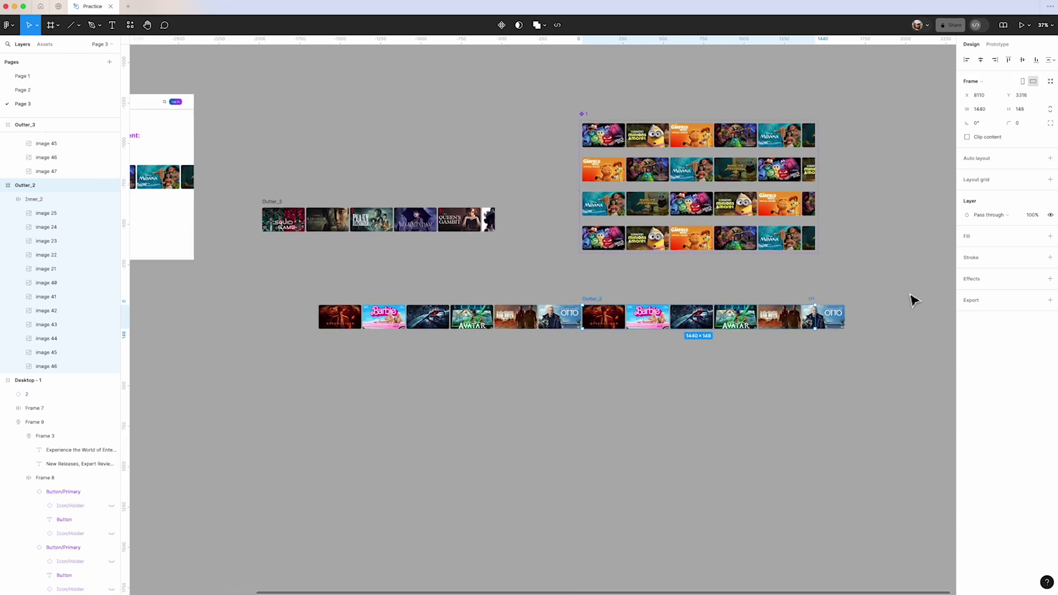
left_click(968, 137)
scroll(884, 295, "up", 5)
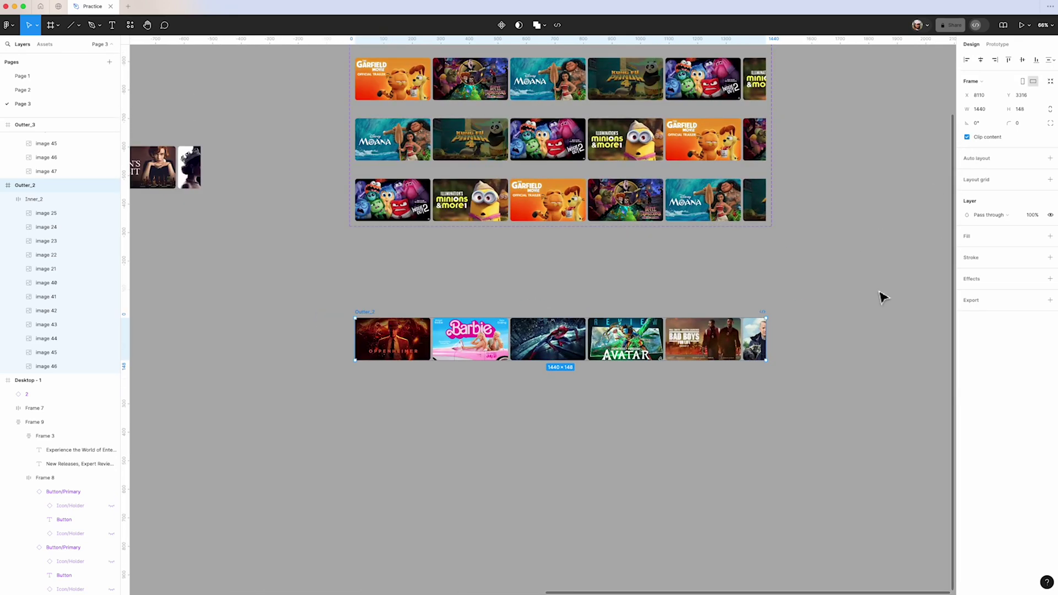
left_click_drag(365, 315, 406, 236)
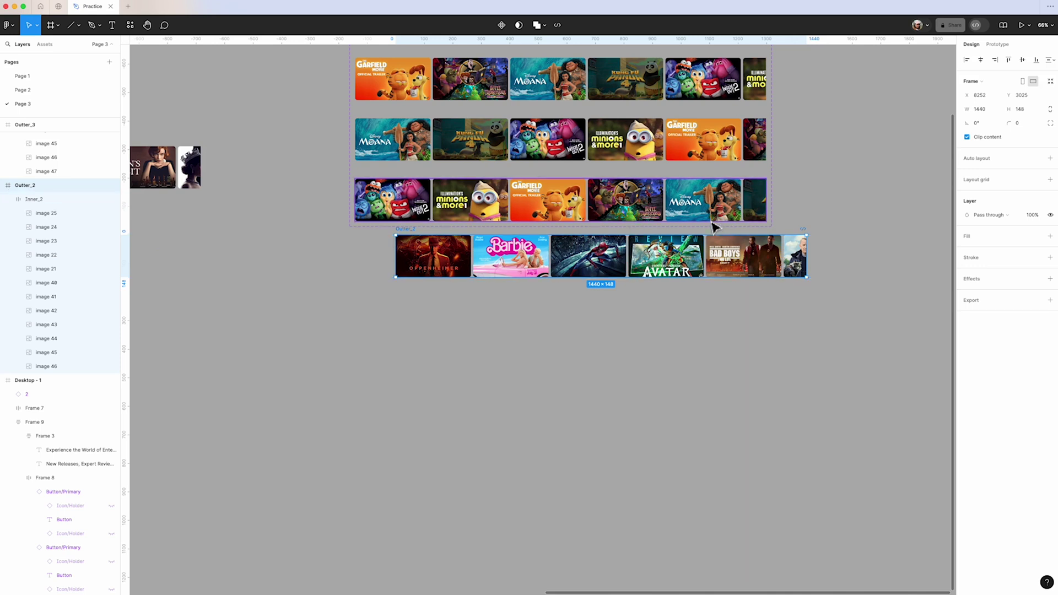
left_click_drag(411, 238, 374, 272)
- Nudge the Inner_2 strip a few more steps left with Shift+Left
double_click(373, 272)
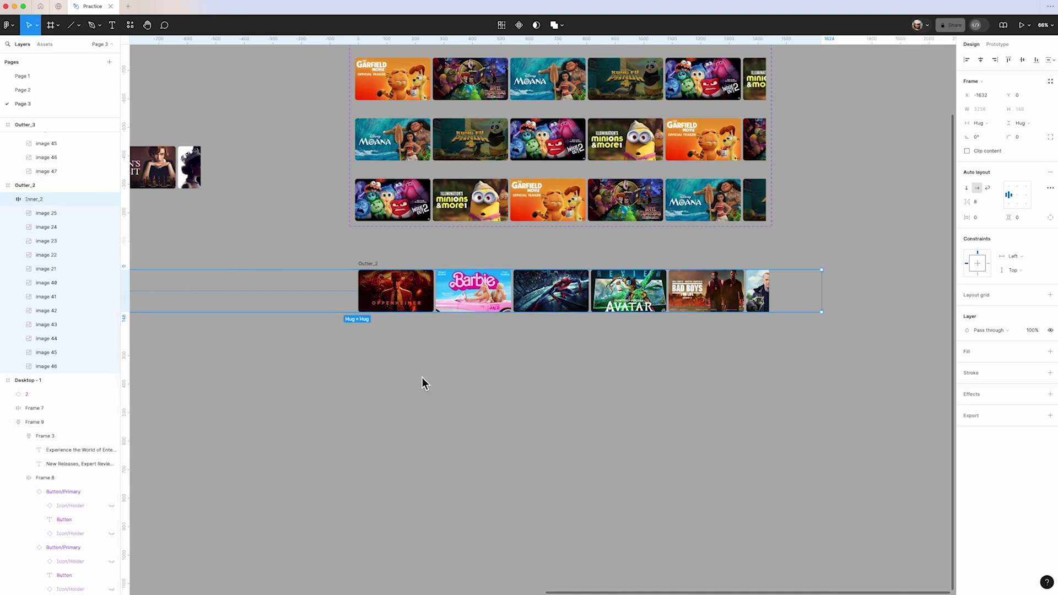
key("shift+Left")
key("shift+Left")
key("shift+Left")
key("shift+Left")
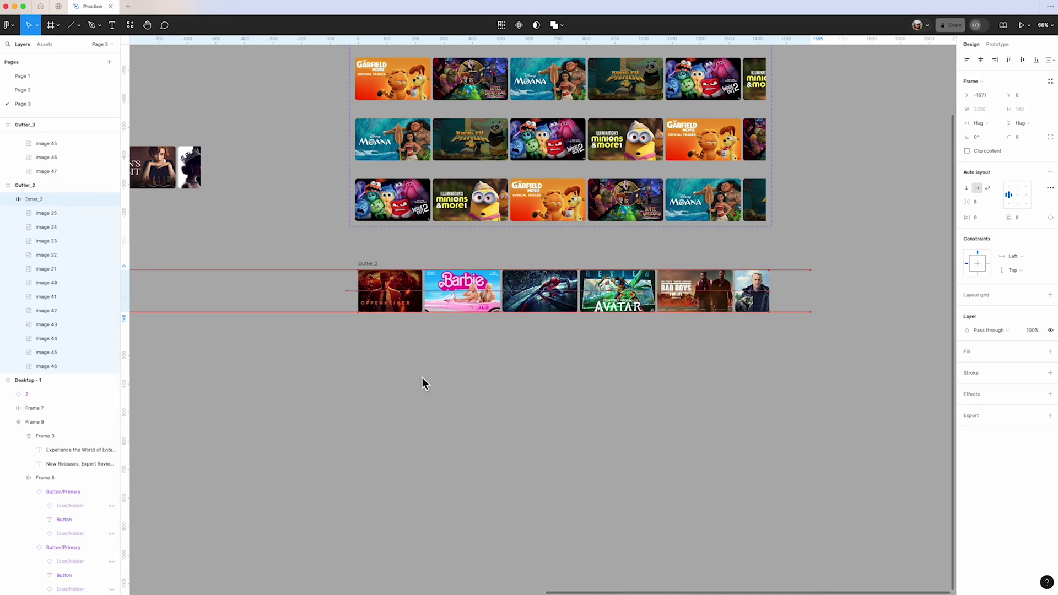
key("shift+Left")
key("shift+Left")
key("shift+Left")
key("shift+Left")
key("shift+Left")
key("shift+Left")
key("shift+Left")
key("shift+Left")
key("shift+Left")
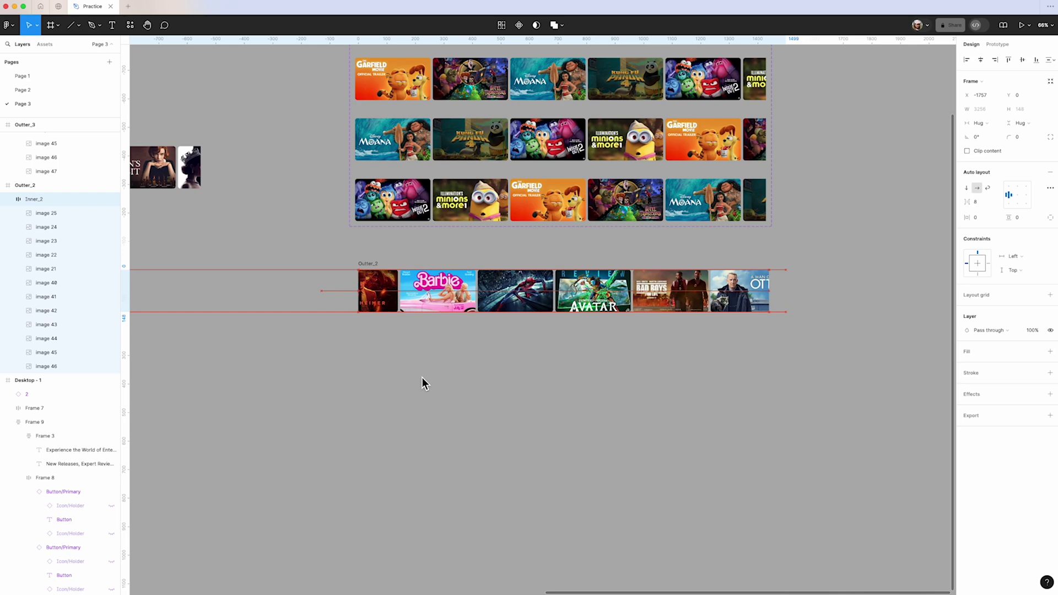
scroll(359, 301, "up", 5)
left_click(461, 406)
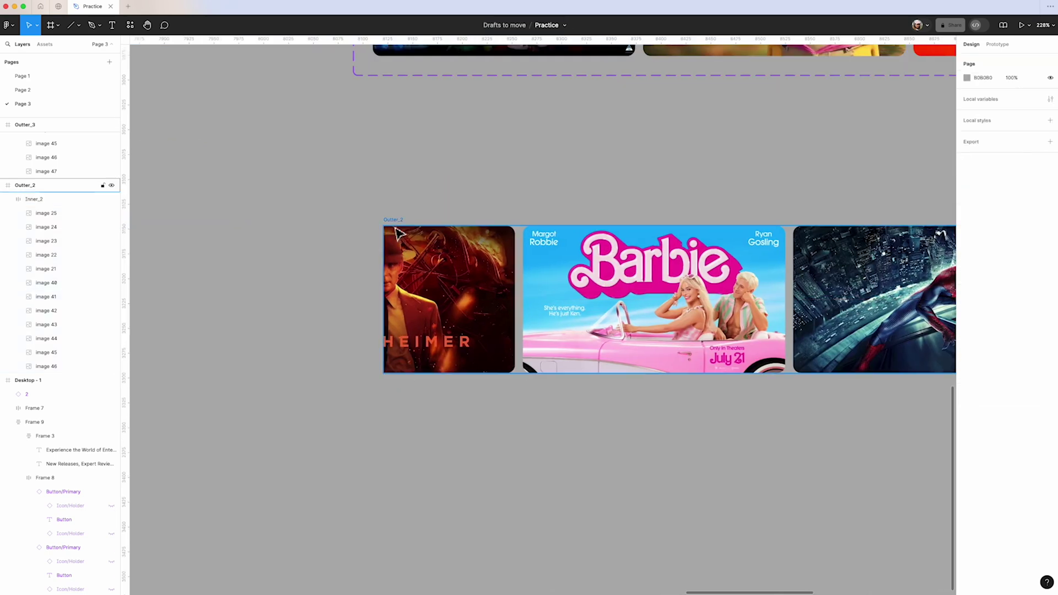
left_click(399, 234)
key("shift+Left")
key("Escape")
scroll(331, 421, "down", 6)
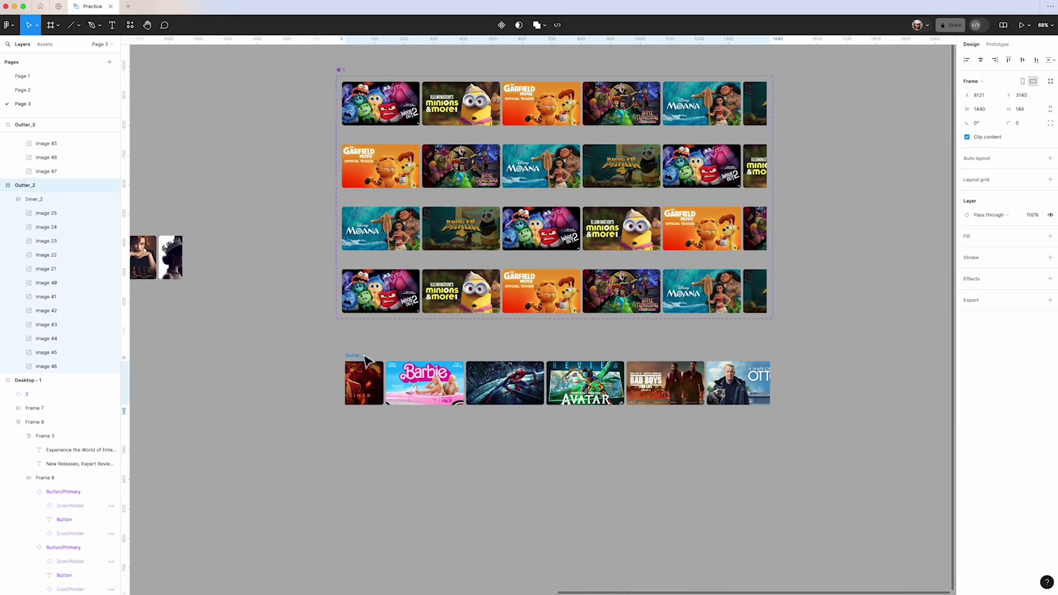
- Place the Outter_2 row under the grid and Alt-drag a duplicate directly below it
left_click_drag(365, 359, 366, 328)
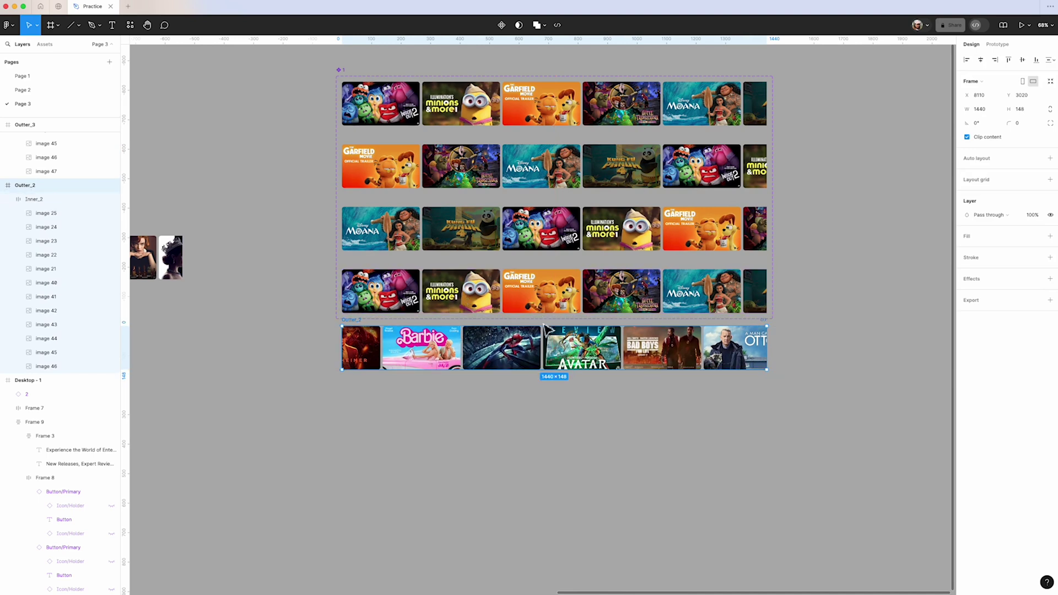
left_click_drag(348, 327, 355, 382)
scroll(378, 392, "down", 2)
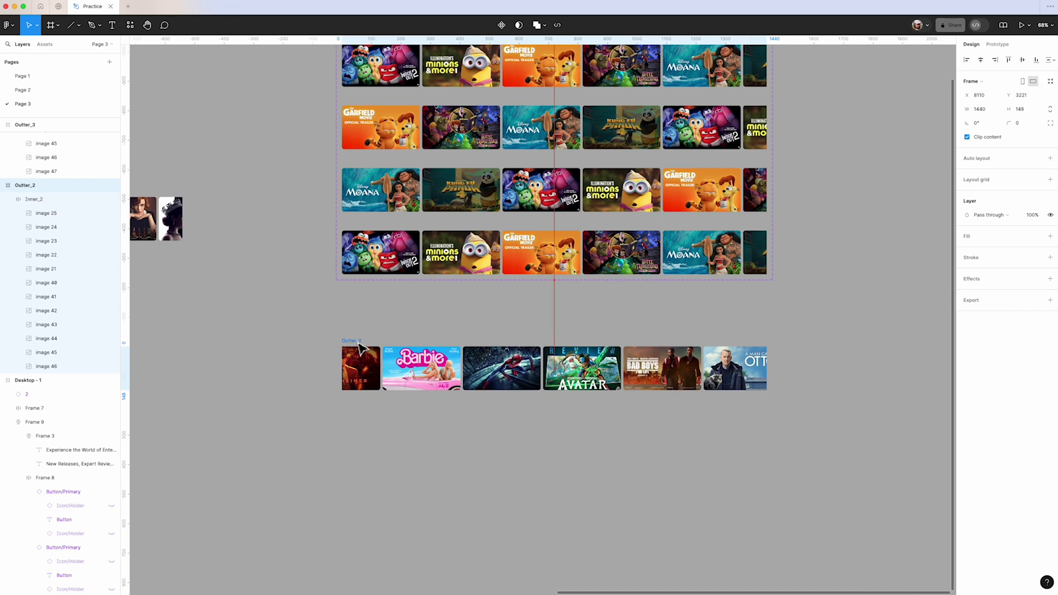
left_click_drag(359, 346, 361, 410)
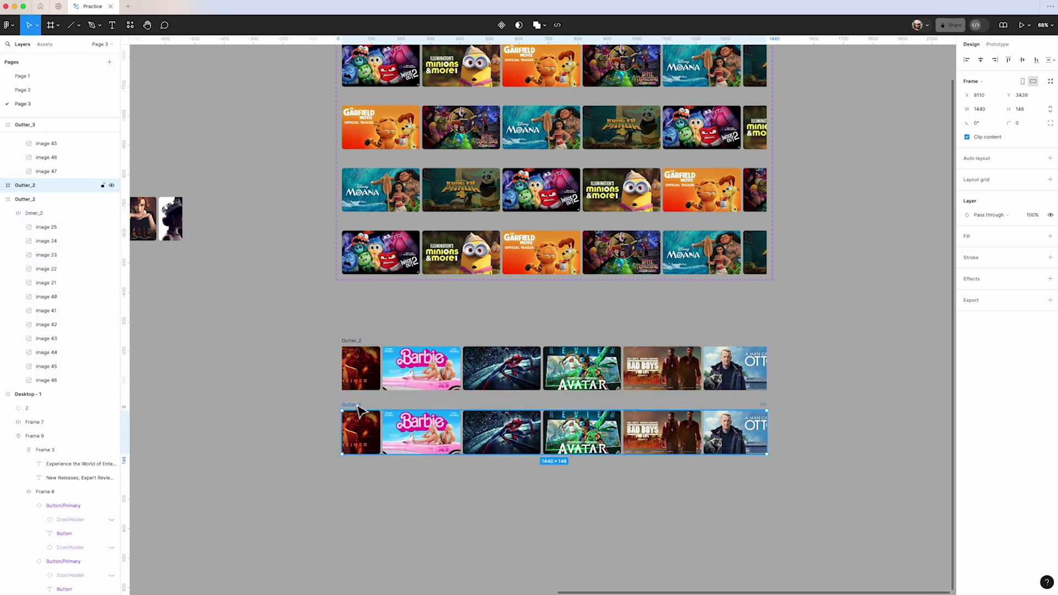
- Rename the duplicated row to Outter_2_2
left_click(364, 341)
double_click(364, 341)
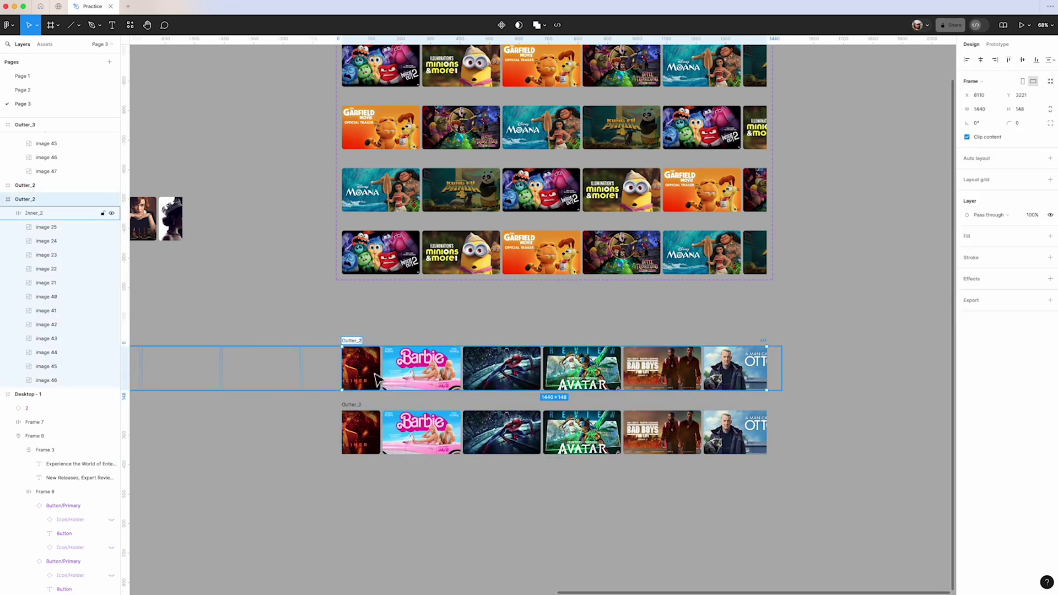
double_click(364, 405)
type("_2")
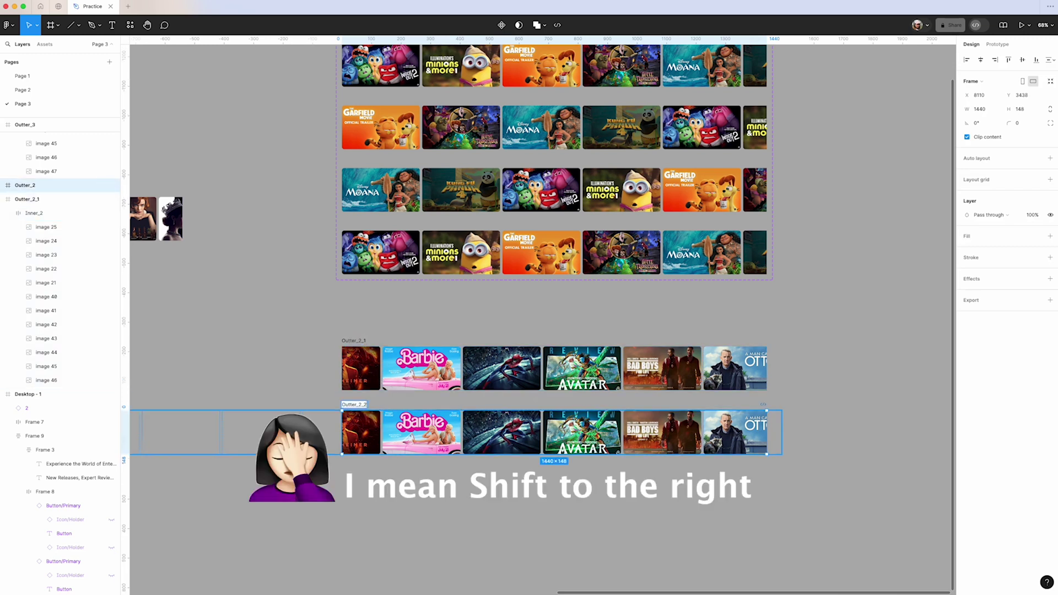
left_click(310, 381)
- Shift Outter_2_2's Inner_2 strip right so the row starts on a different poster
left_click(359, 410)
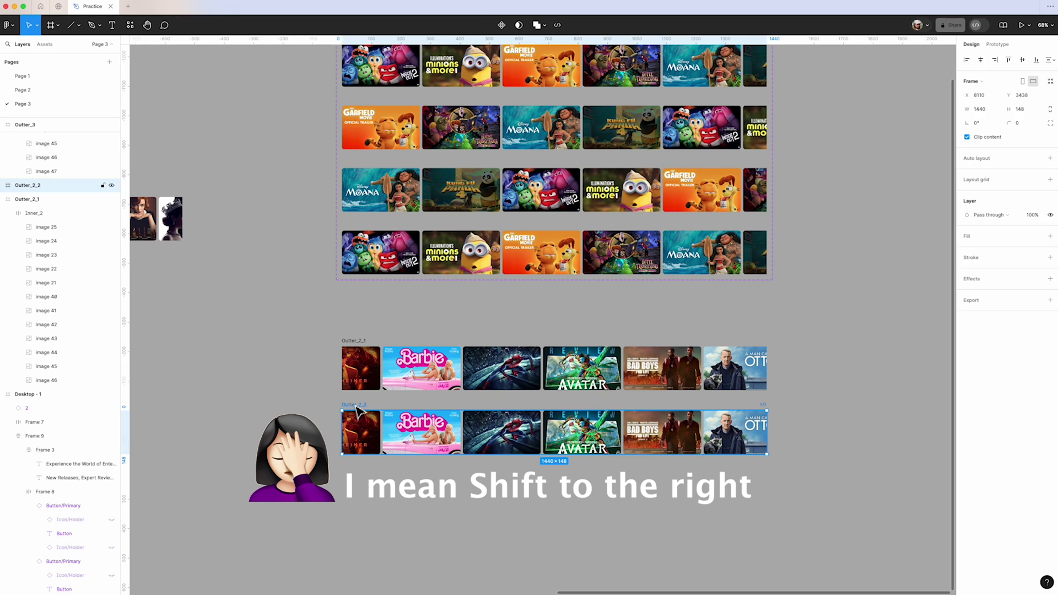
double_click(358, 410)
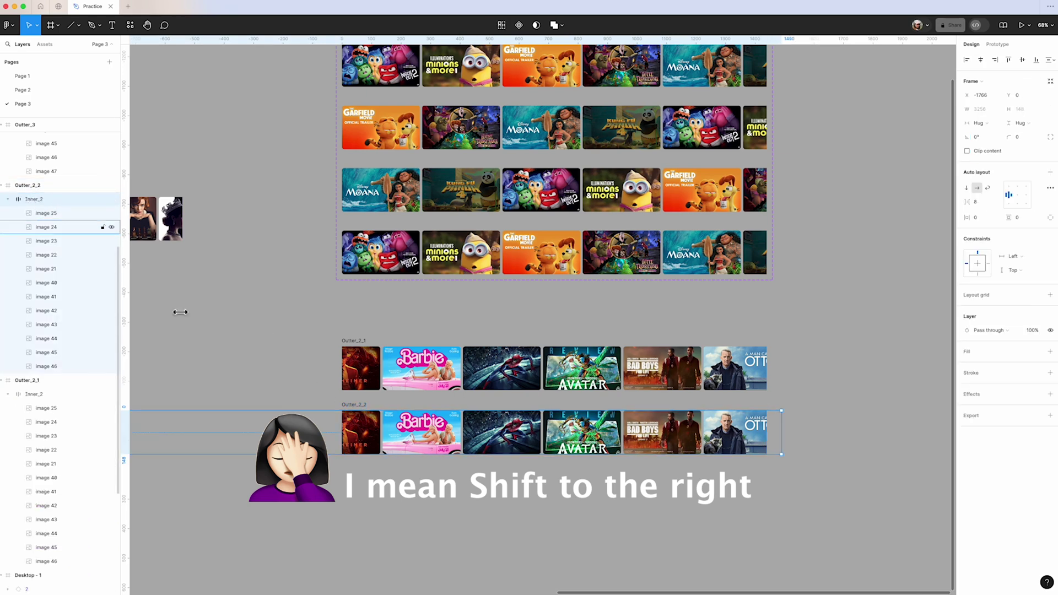
scroll(344, 414, "up", 2, "ctrl")
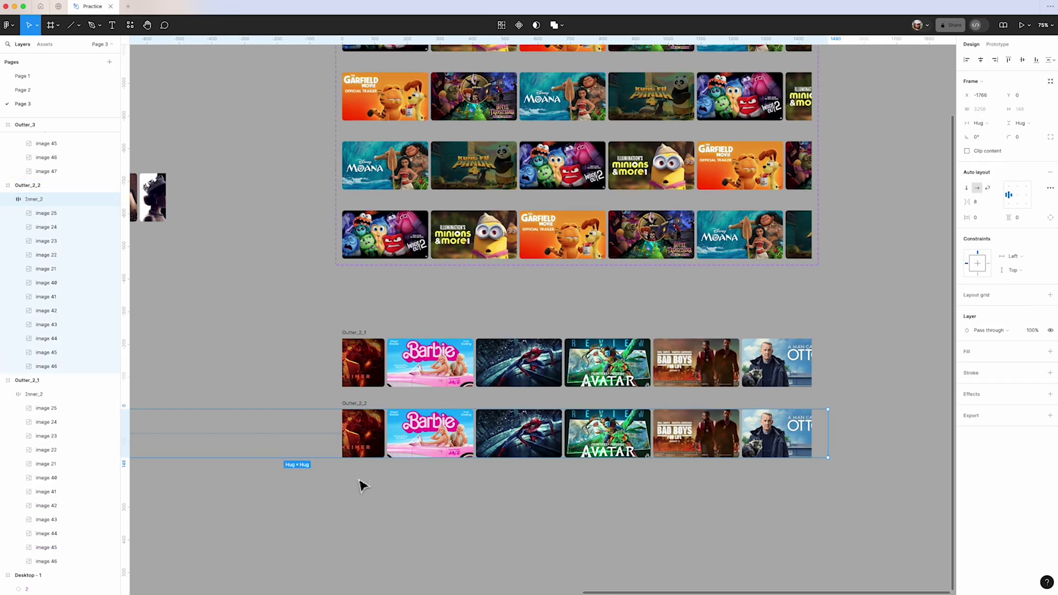
key("shift+Right")
key("shift+Right")
key("shift+Right")
key("shift+Right")
key("shift+Right")
key("shift+Right")
key("shift+Right")
key("shift+Right")
key("shift+Right")
key("shift+Right")
key("shift+Right")
key("shift+Right")
key("shift+Right")
key("shift+Right")
key("shift+Right")
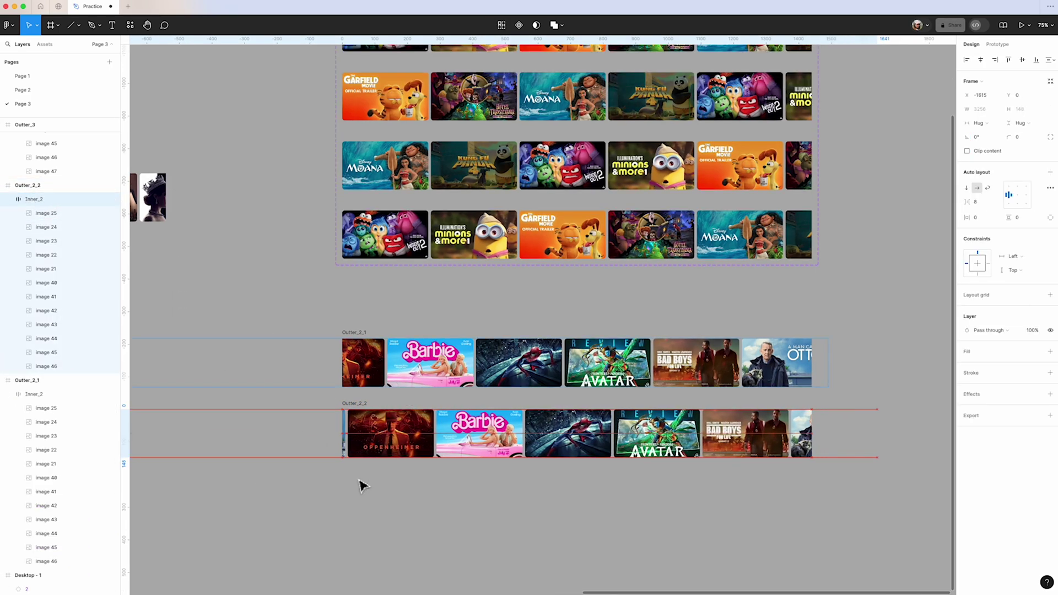
key("shift+Right")
key("shift+Right")
key("shift+Right")
key("shift+Right")
key("shift+Right")
key("shift+Right")
key("shift+Right")
key("shift+Right")
key("shift+Right")
key("shift+Right")
key("shift+Right")
key("shift+Right")
key("shift+Right")
key("shift+Right")
key("shift+Right")
key("shift+Right")
key("shift+Right")
key("shift+Right")
key("shift+Right")
key("shift+Right")
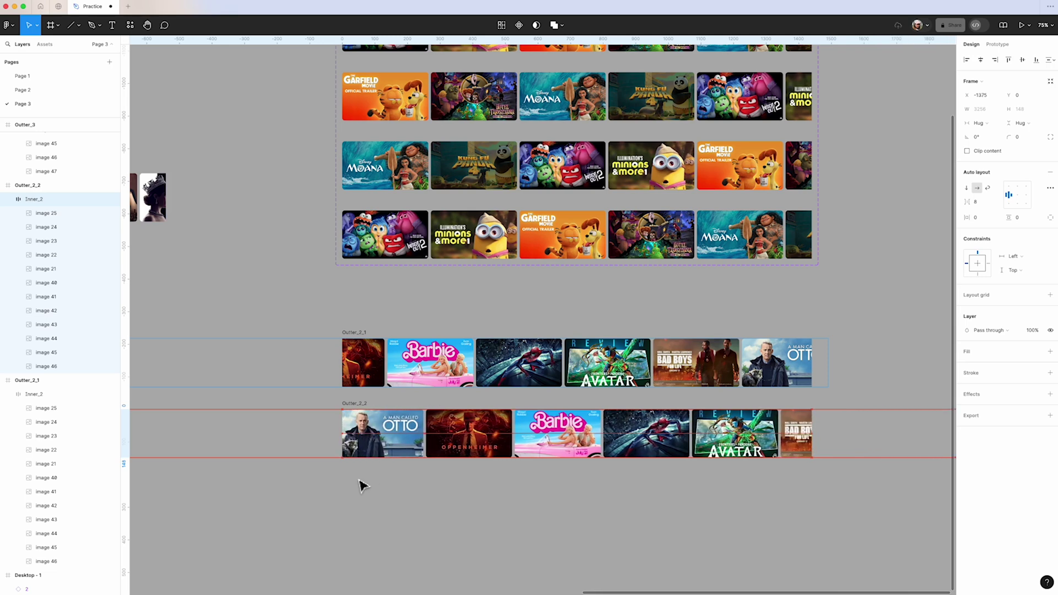
key("shift+Right")
key("shift+Right")
key("shift+Right")
key("shift+Right")
key("shift+Right")
key("shift+Right")
key("shift+Right")
key("shift+Right")
key("shift+Right")
key("shift+Right")
key("shift+Right")
key("shift+Right")
key("shift+Right")
key("shift+Right")
key("shift+Right")
key("shift+Right")
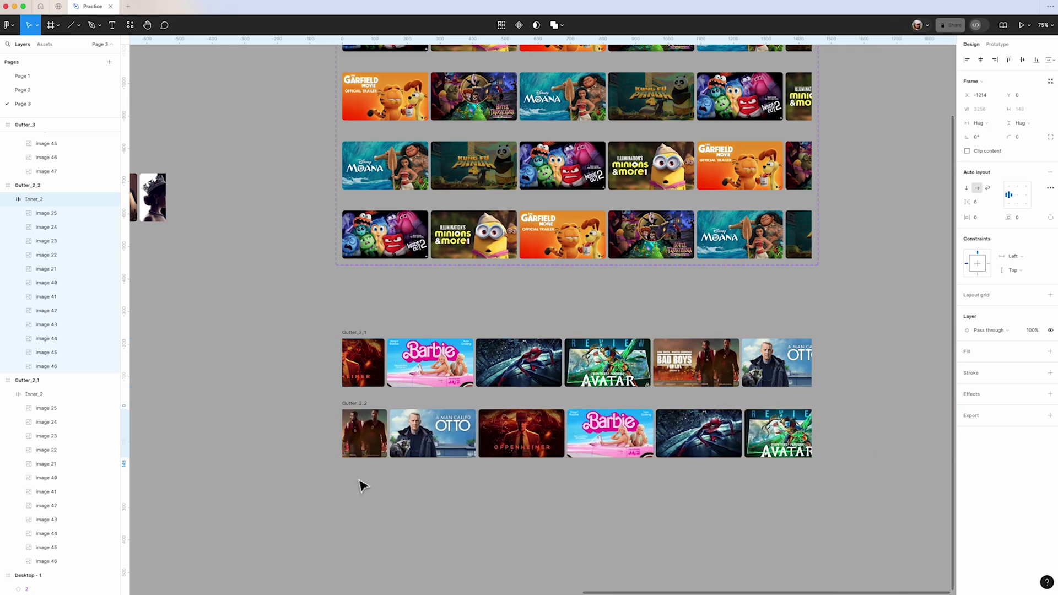
scroll(351, 447, "up", 5, "ctrl")
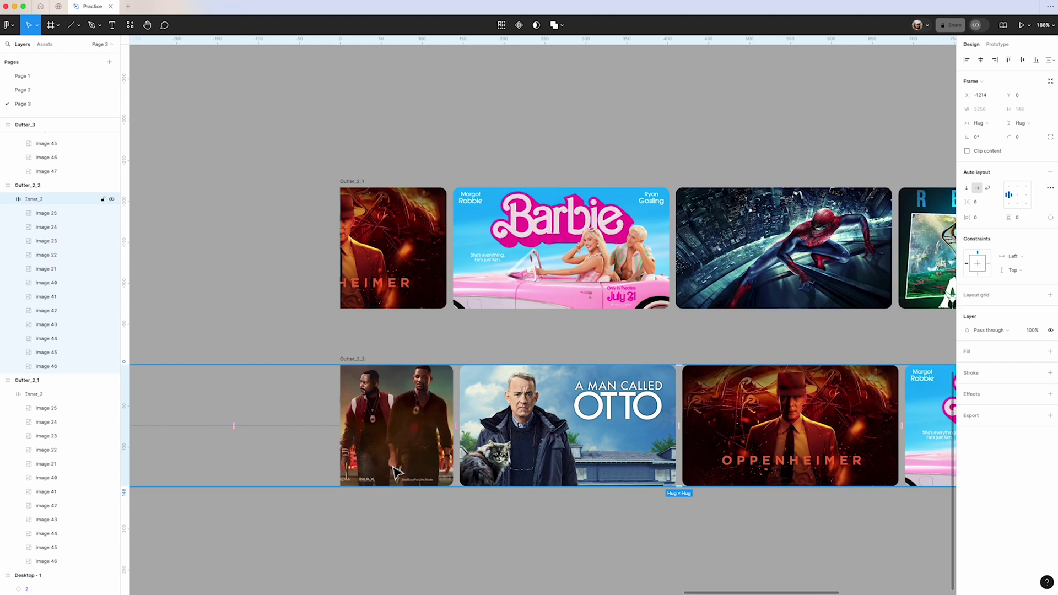
key("shift+Left")
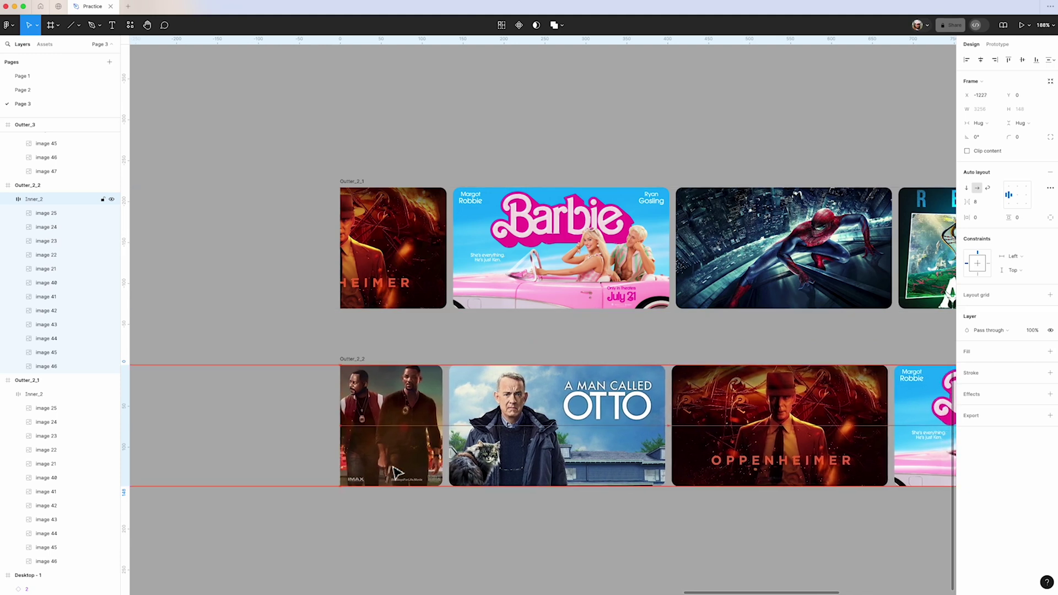
key("Right")
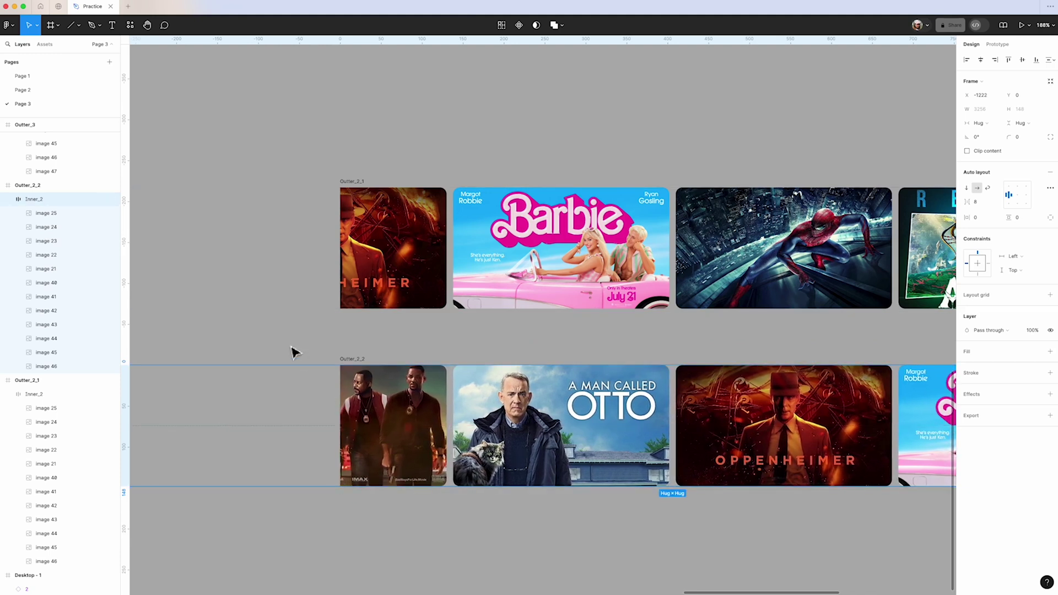
- Move a vertical guide to align with the first poster's right edge
left_click(240, 300)
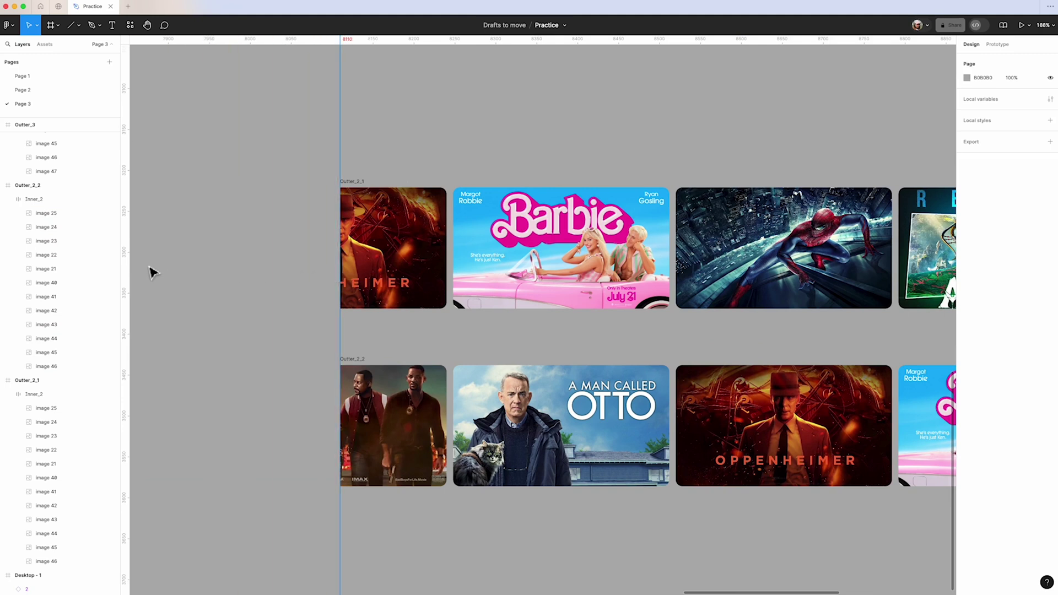
left_click_drag(230, 272, 453, 334)
left_click_drag(251, 302, 453, 318)
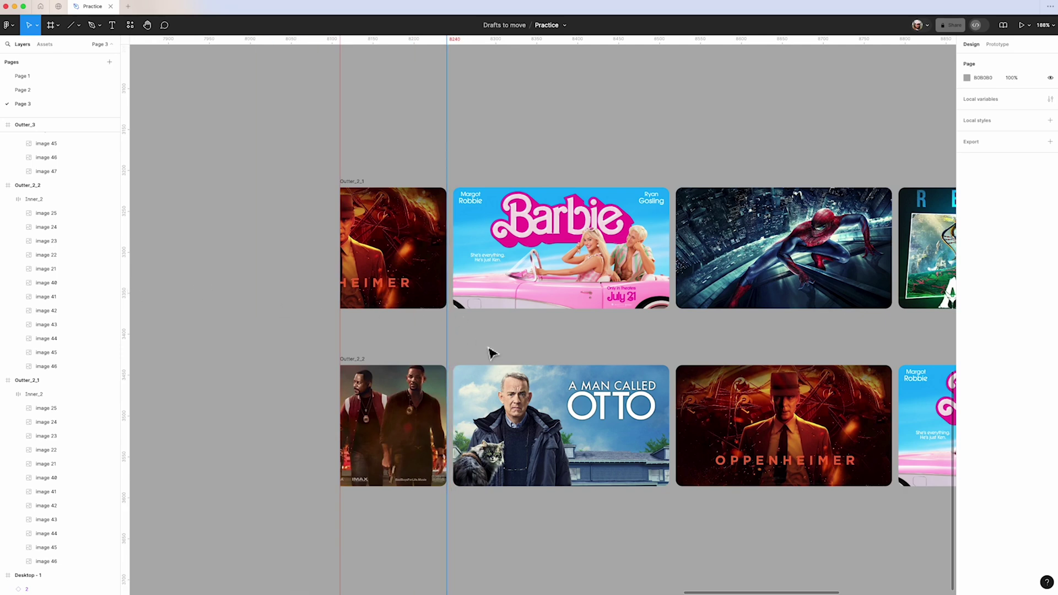
- Toggle Clip content off and on for the second row to check its posters
left_click(362, 365)
scroll(465, 364, "up", 5)
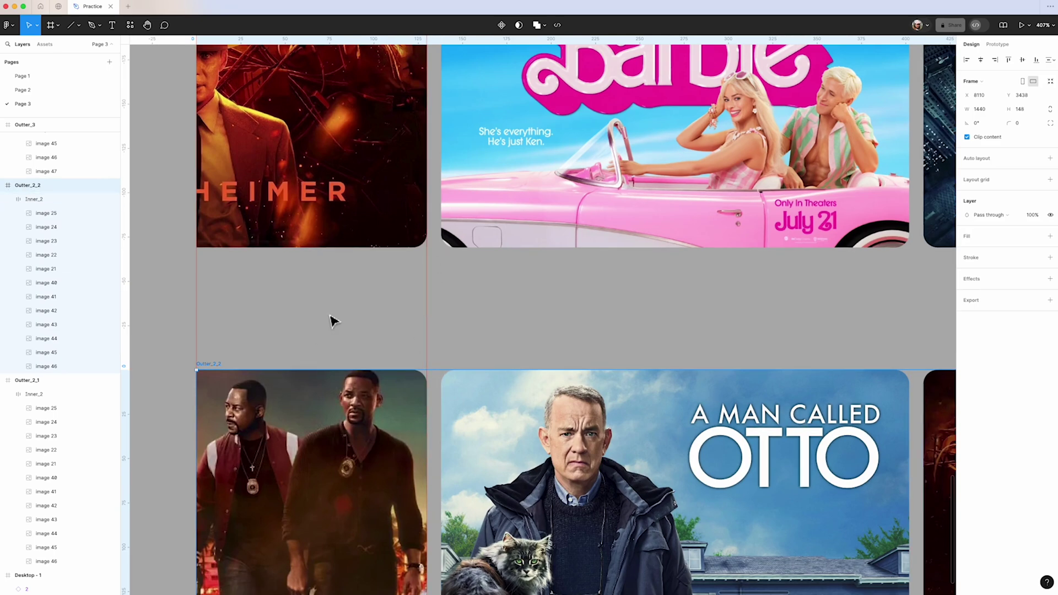
scroll(333, 320, "down", 10)
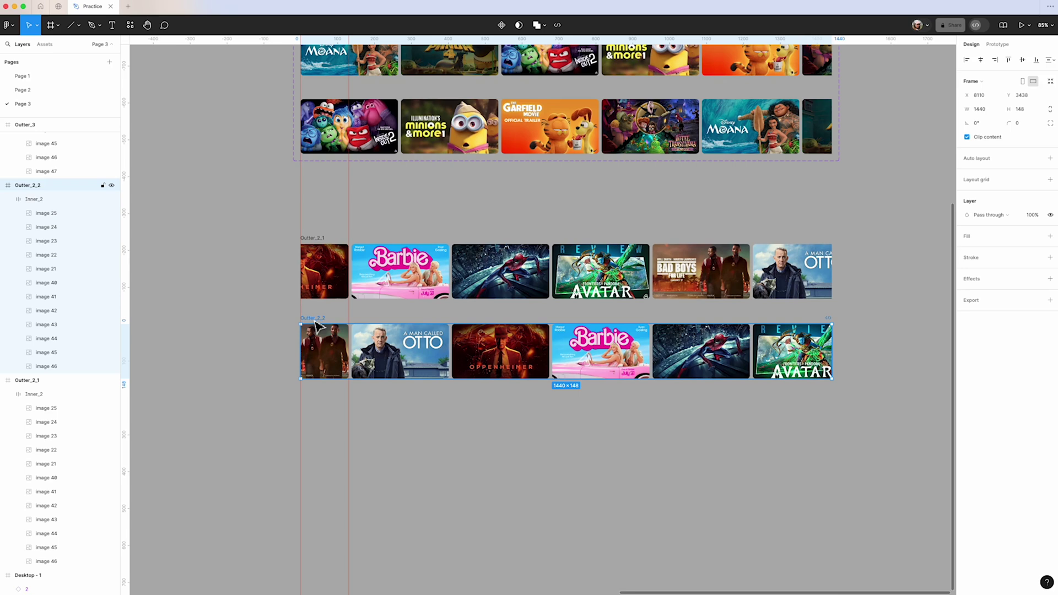
left_click(967, 137)
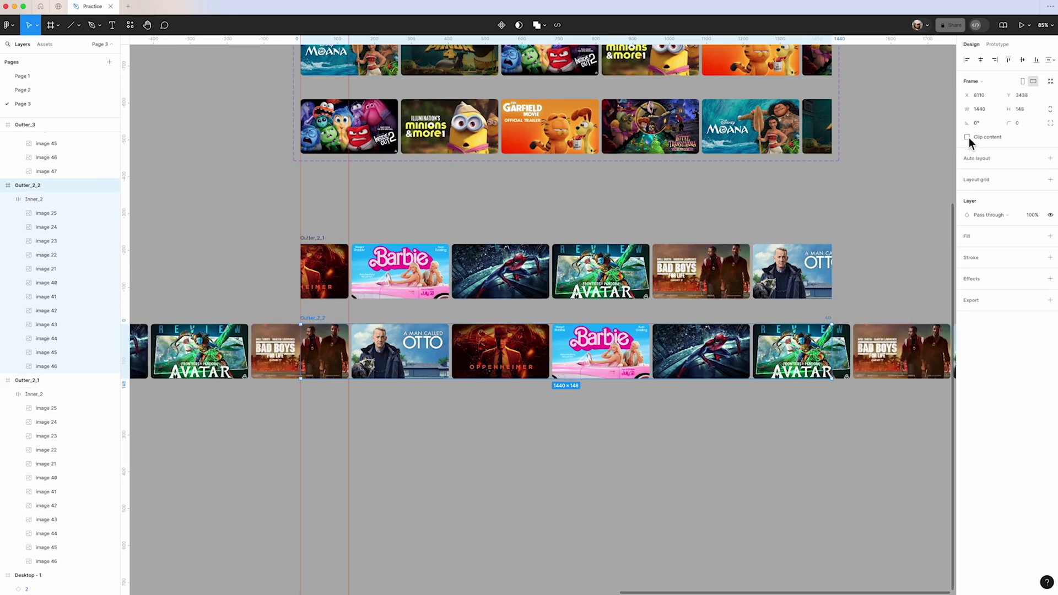
left_click(967, 137)
- Alt-drag a third copy of the row below and shift its Inner_2 strip left
left_click_drag(327, 326, 335, 407)
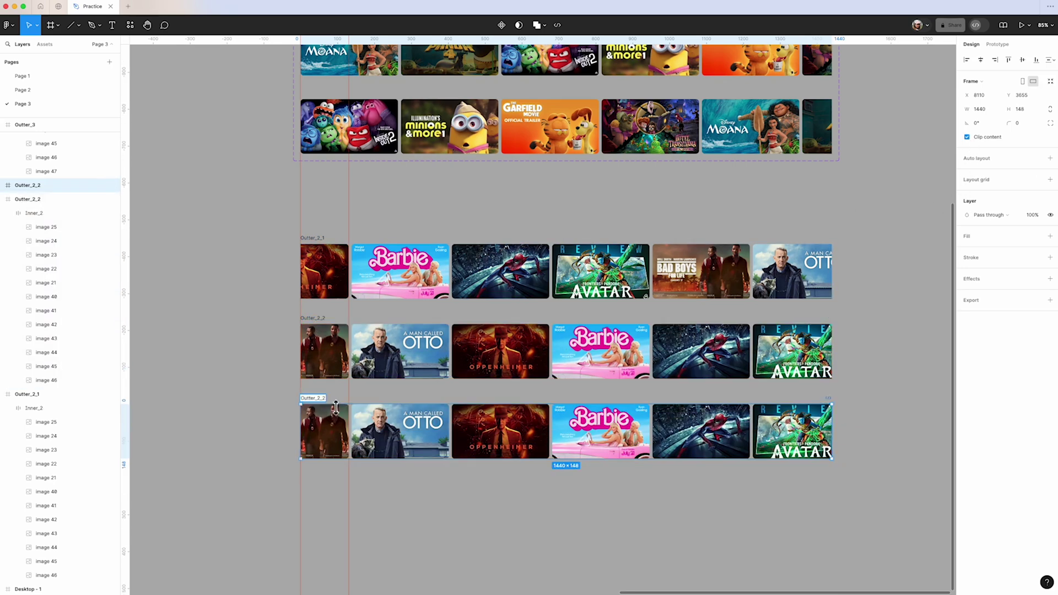
key("Return")
key("shift+Left")
key("shift+Left")
key("shift+Left")
key("shift+Left")
key("shift+Left")
key("shift+Left")
key("shift+Left")
key("shift+Left")
key("shift+Left")
key("shift+Left")
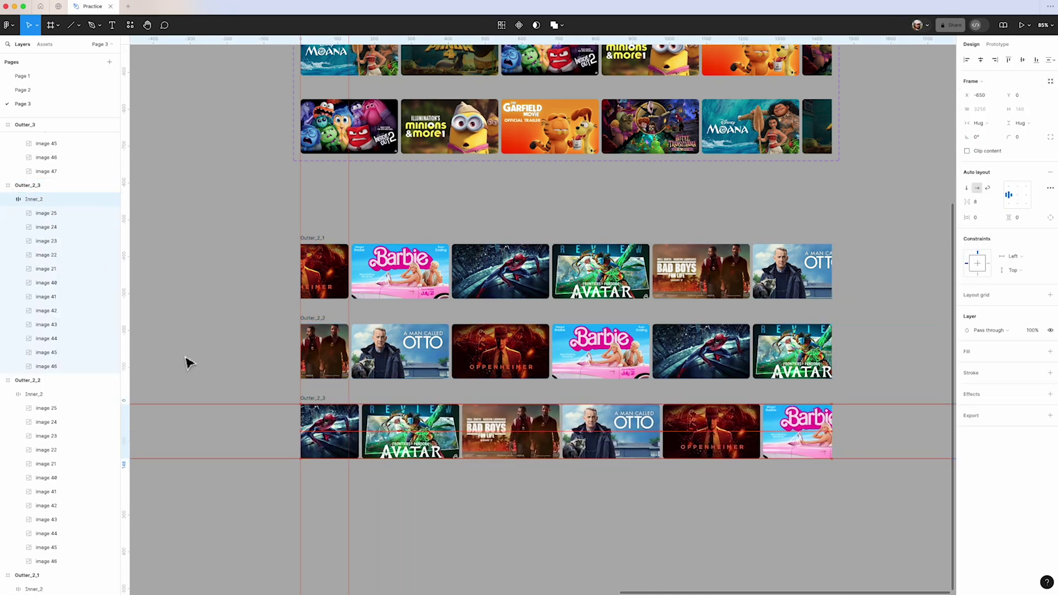
scroll(300, 432, "up", 5)
scroll(299, 431, "down", 8)
- Duplicate a fourth row named Outter_2_4 and shift its Inner_2 strip along
left_click_drag(318, 386, 319, 441)
key("BackSpace")
type("4")
key("Return")
scroll(319, 440, "up", 5)
key("Return")
key("shift+Right")
key("shift+Right")
key("shift+Right")
key("shift+Right")
key("shift+Right")
key("shift+Right")
key("shift+Right")
key("shift+Right")
key("shift+Right")
key("shift+Right")
key("shift+Right")
key("shift+Right")
key("shift+Right")
key("shift+Right")
key("shift+Right")
key("shift+Right")
key("shift+Right")
key("shift+Right")
key("shift+Right")
key("shift+Right")
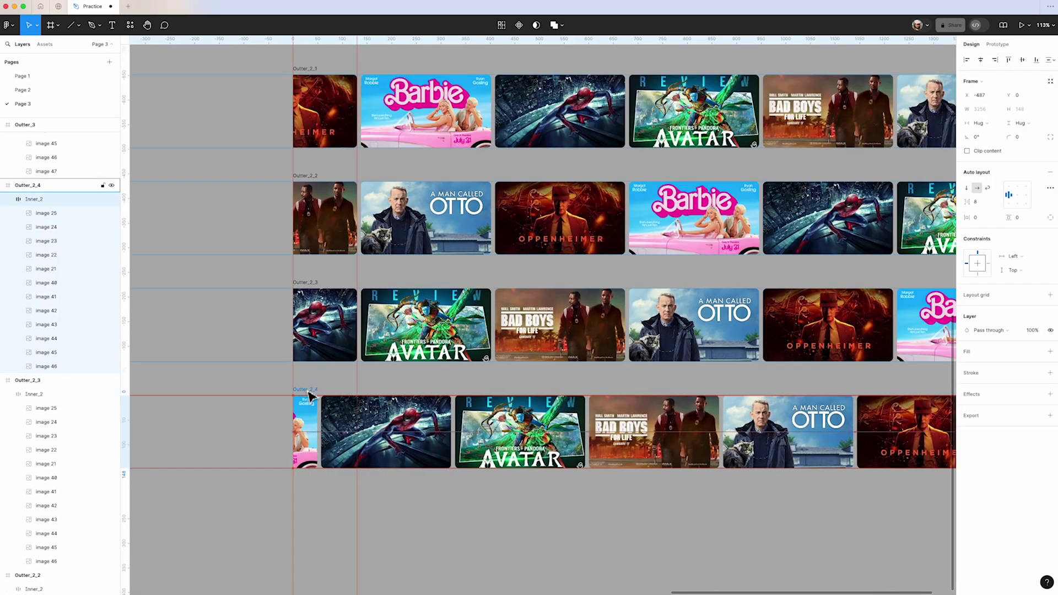
scroll(330, 411, "up", 7)
scroll(231, 288, "down", 13)
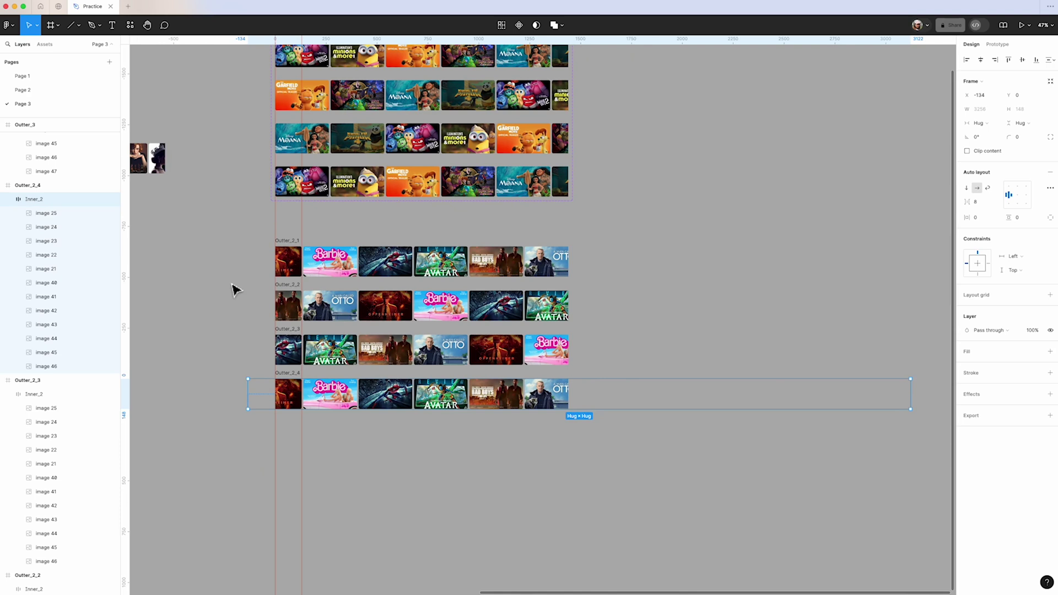
- Select all four Outter_2 rows and combine them into a component set
left_click(238, 289)
left_click(294, 243)
left_click(296, 285, "shift")
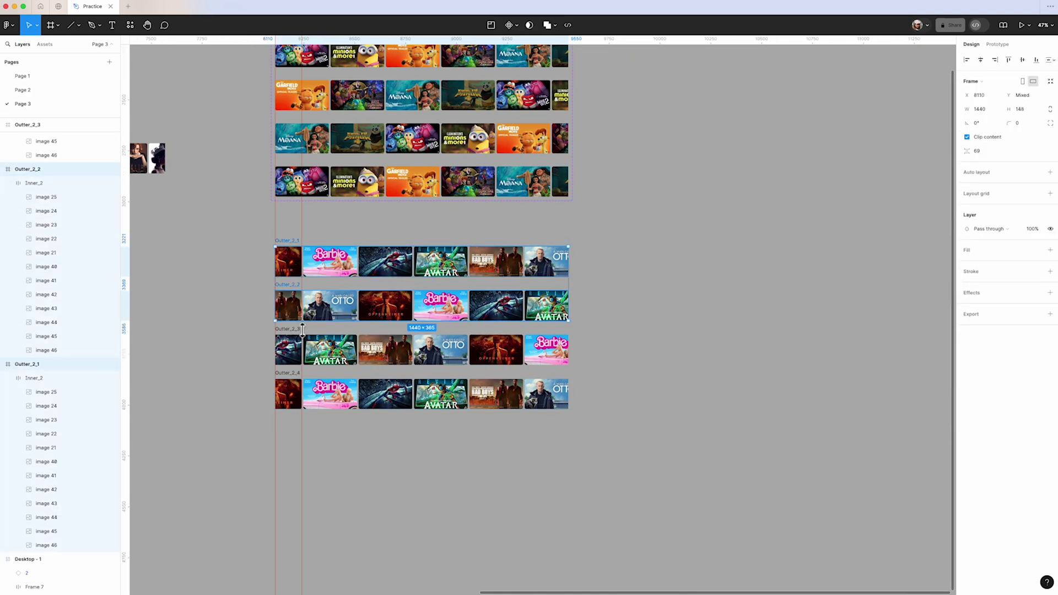
left_click(298, 331, "shift")
left_click(298, 376, "shift")
left_click(513, 25)
left_click(513, 67)
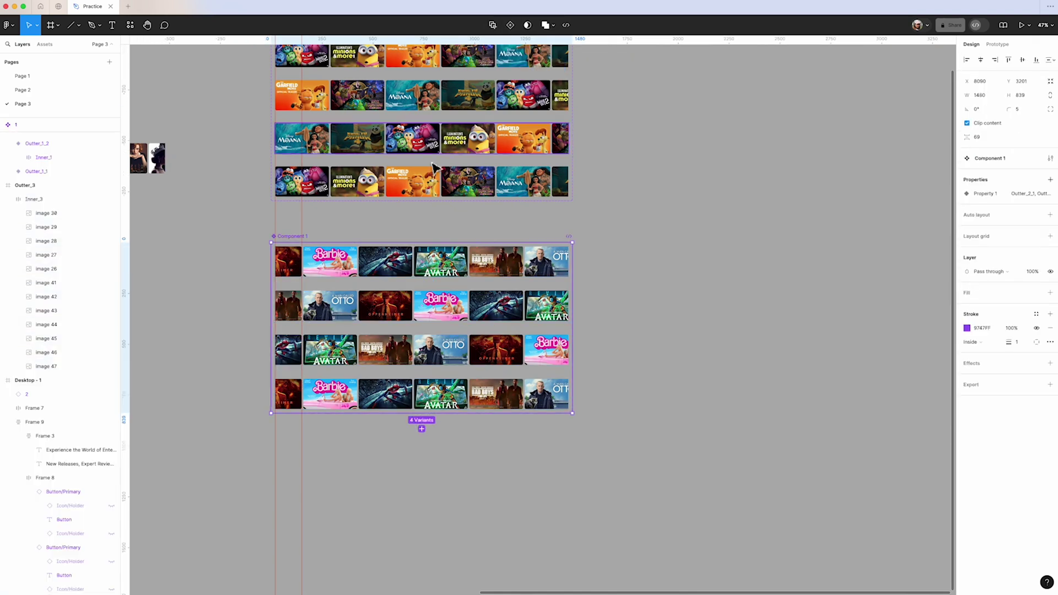
- Rename the new component set to 2
double_click(293, 237)
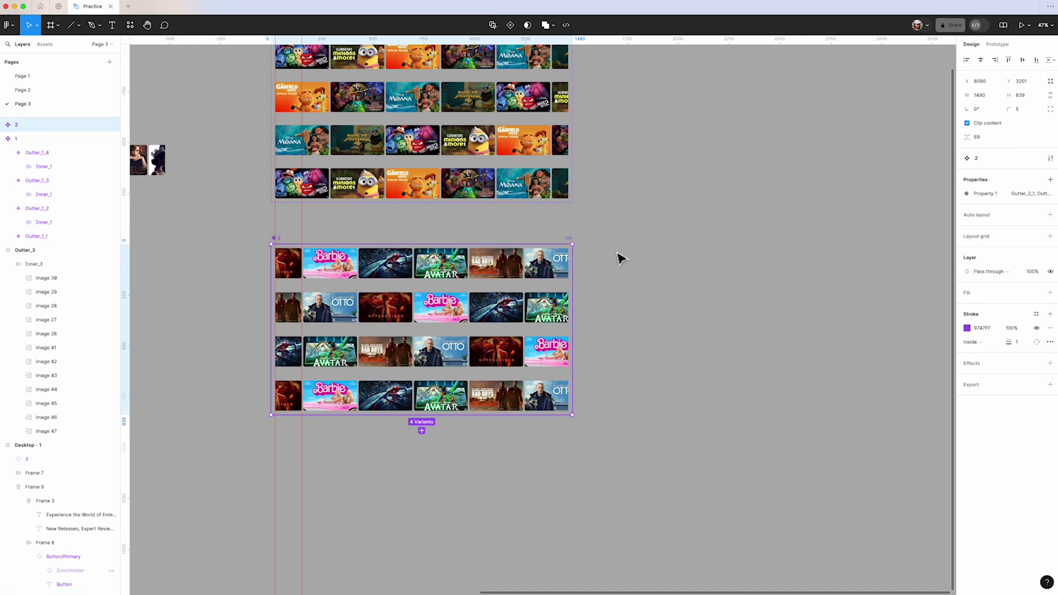
left_click(638, 259)
scroll(633, 258, "down", 2)
scroll(551, 254, "up", 1)
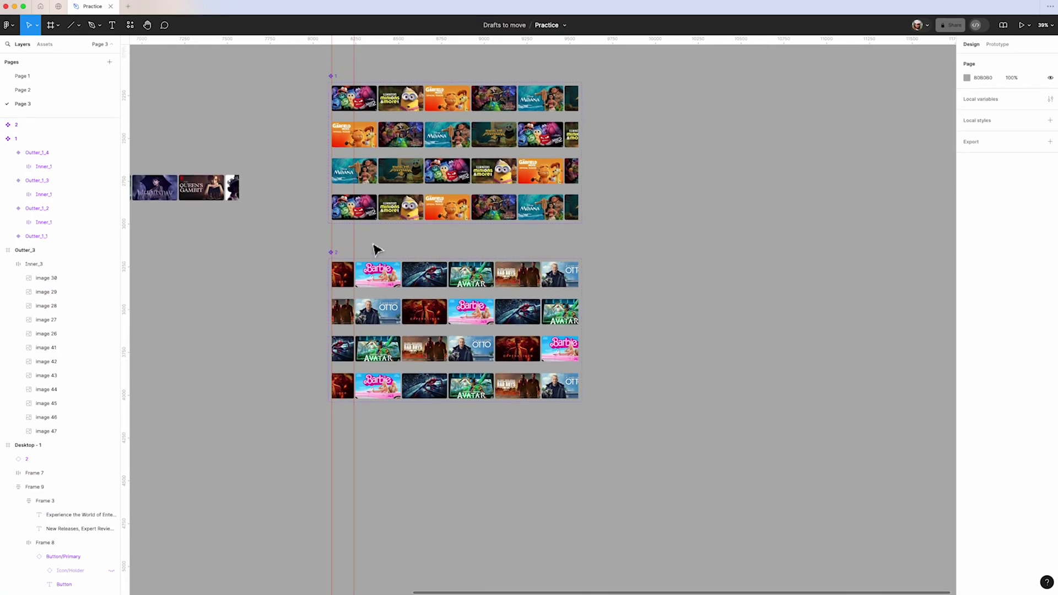
scroll(604, 307, "up", 2)
scroll(307, 342, "up", 5)
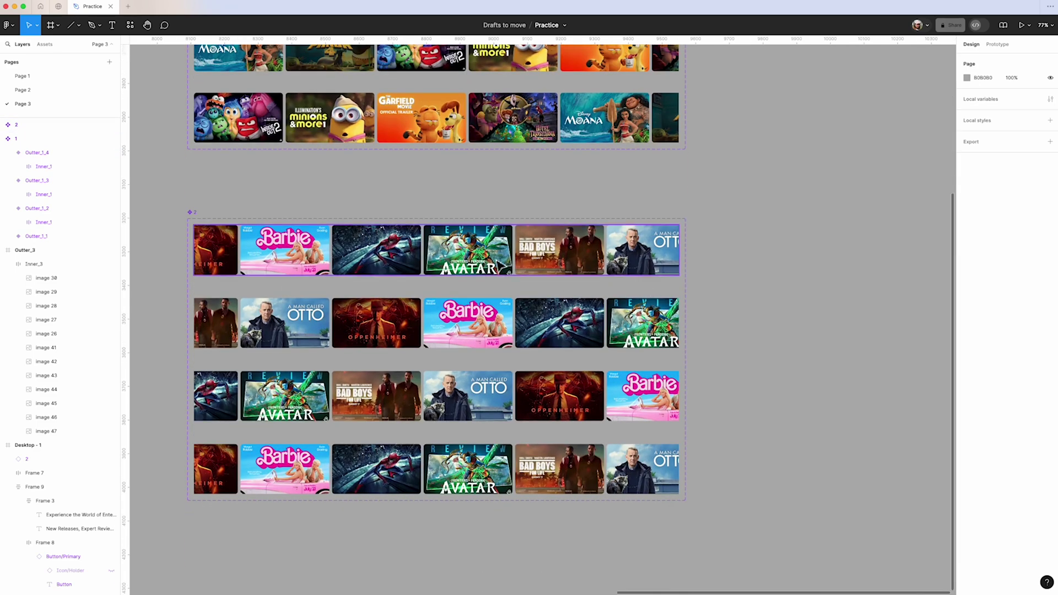
- Connect row variant 1 to row 2 with After delay, Smart animate, Linear easing
left_click(436, 249)
left_click(1007, 45)
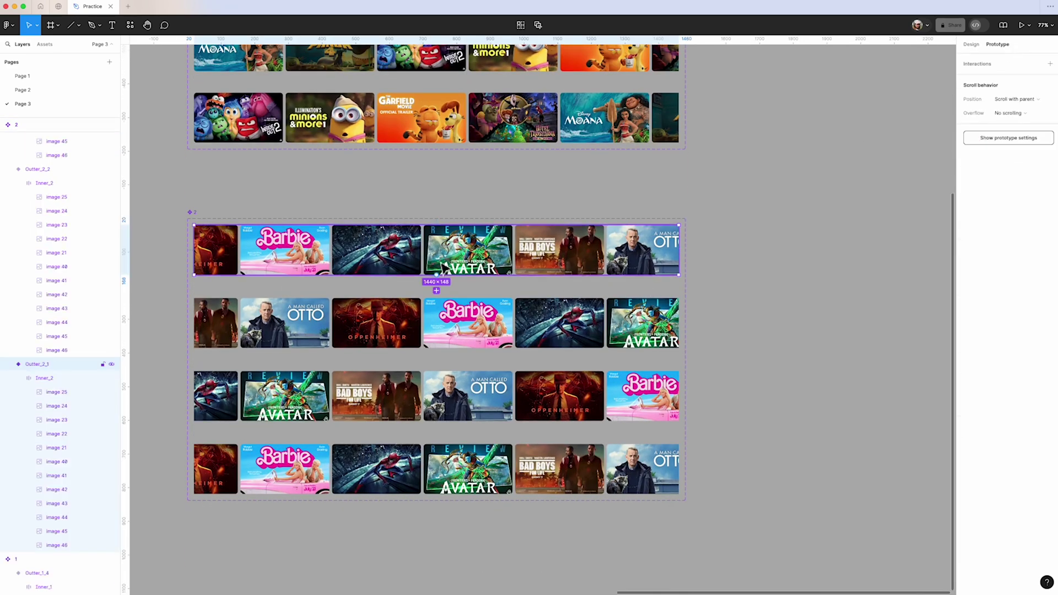
left_click_drag(683, 249, 436, 309)
left_click(415, 320)
left_click(405, 428)
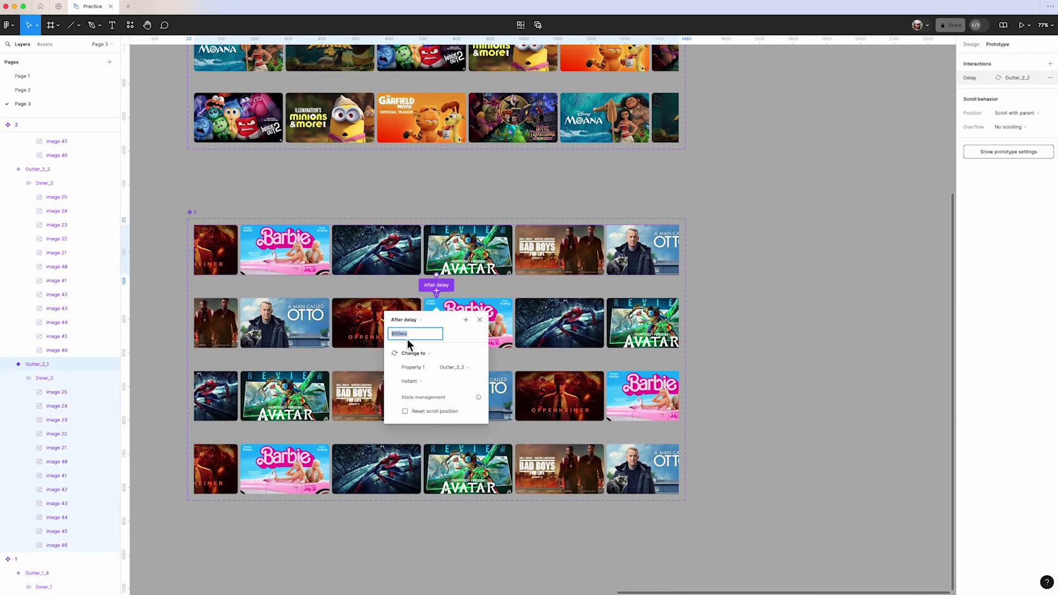
left_click(424, 383)
left_click(429, 402)
left_click(434, 398)
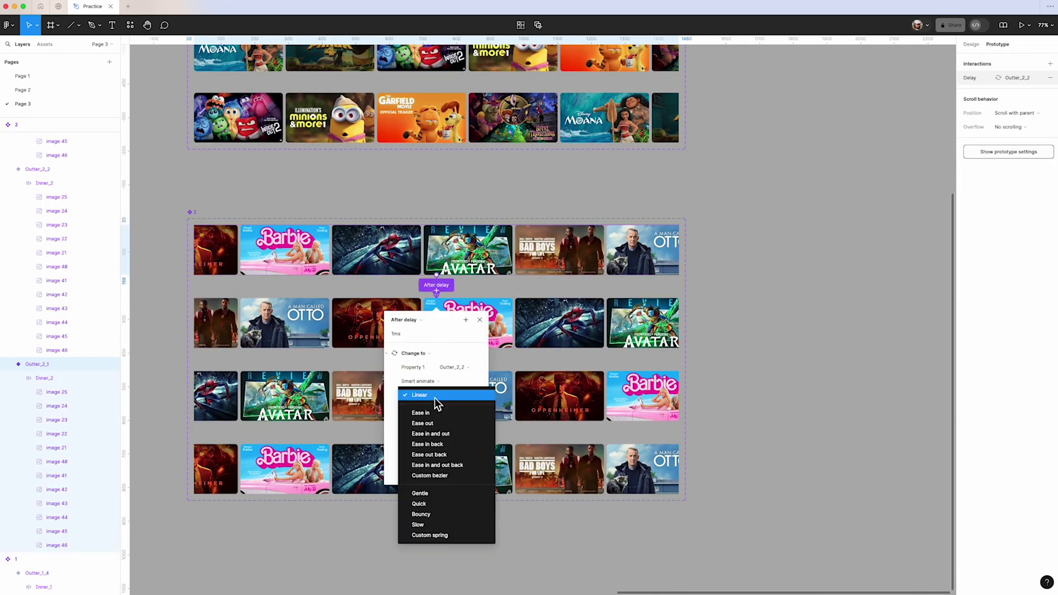
left_click(461, 396)
left_click(478, 321)
- Chain row 2 to row 3 and row 3 to row 4 with After delay triggers
left_click(477, 328)
left_click_drag(436, 350, 436, 381)
left_click(413, 392)
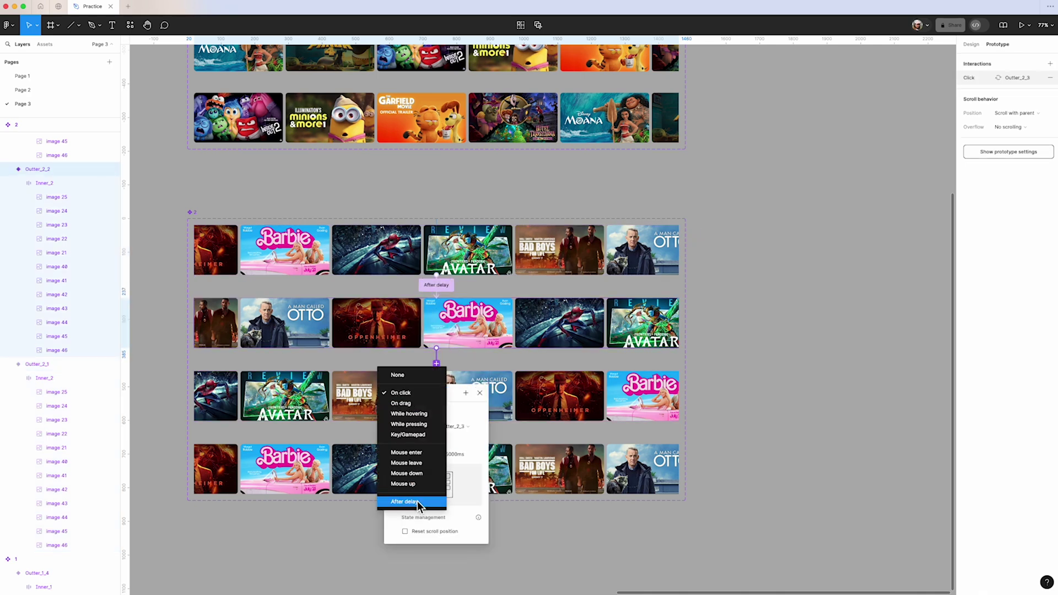
left_click(418, 501)
left_click(440, 424)
left_click_drag(437, 421, 437, 446)
left_click(405, 466)
left_click(413, 578)
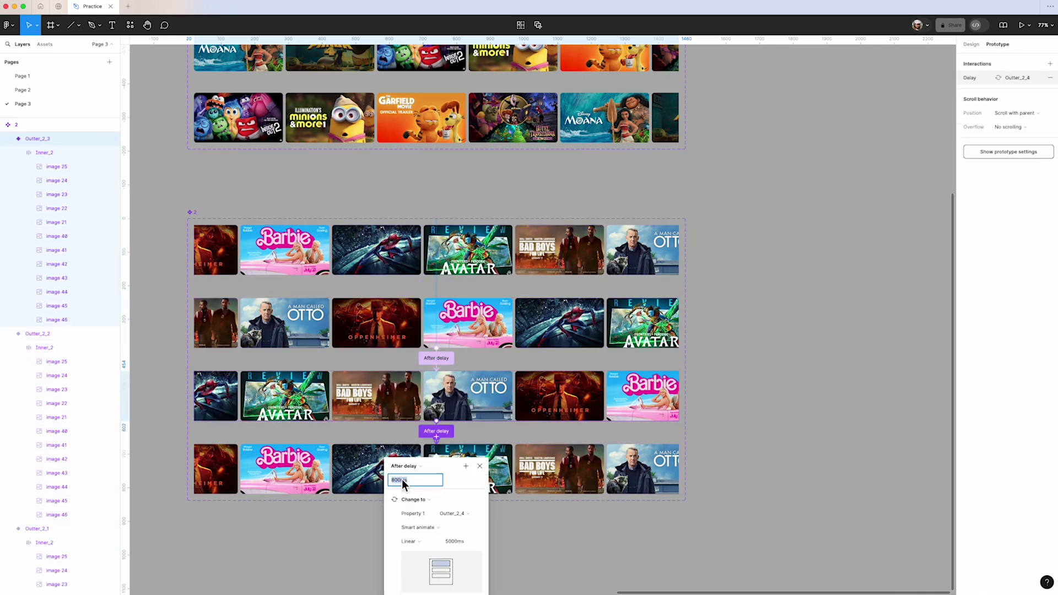
left_click(479, 465)
- Connect row 4 back to Outter_2_1 to close the after-delay loop
left_click_drag(436, 509, 436, 278)
left_click(404, 298)
left_click(406, 302)
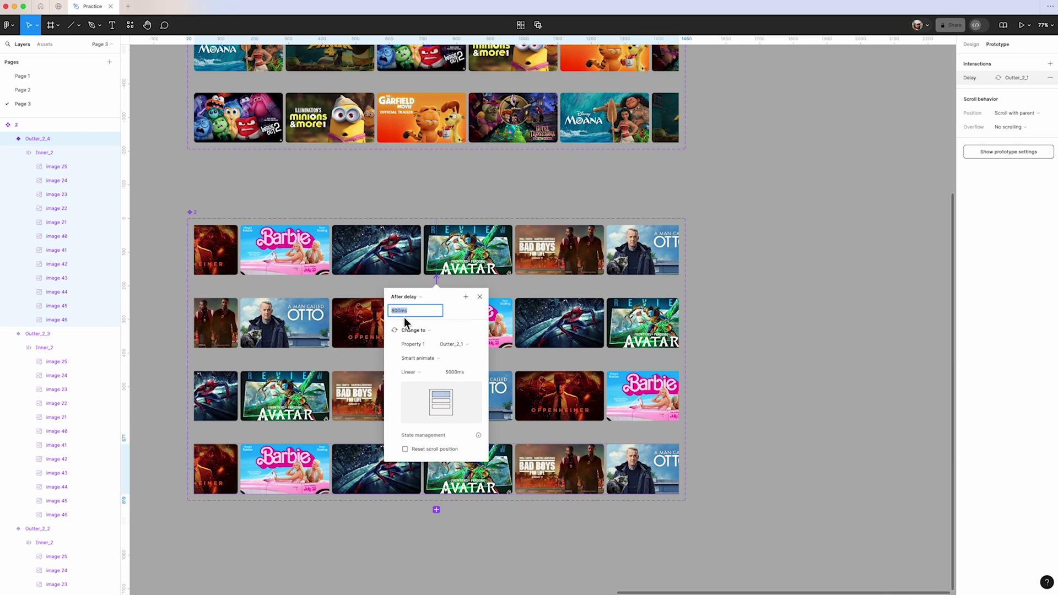
key("Escape")
left_click(857, 226)
scroll(865, 232, "down", 5)
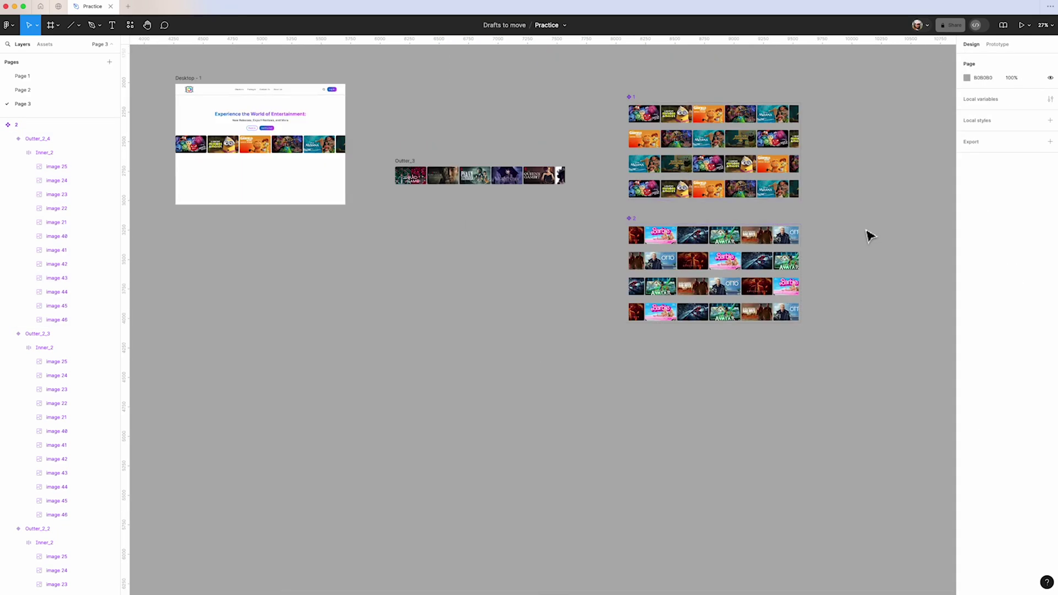
scroll(868, 234, "up", 1)
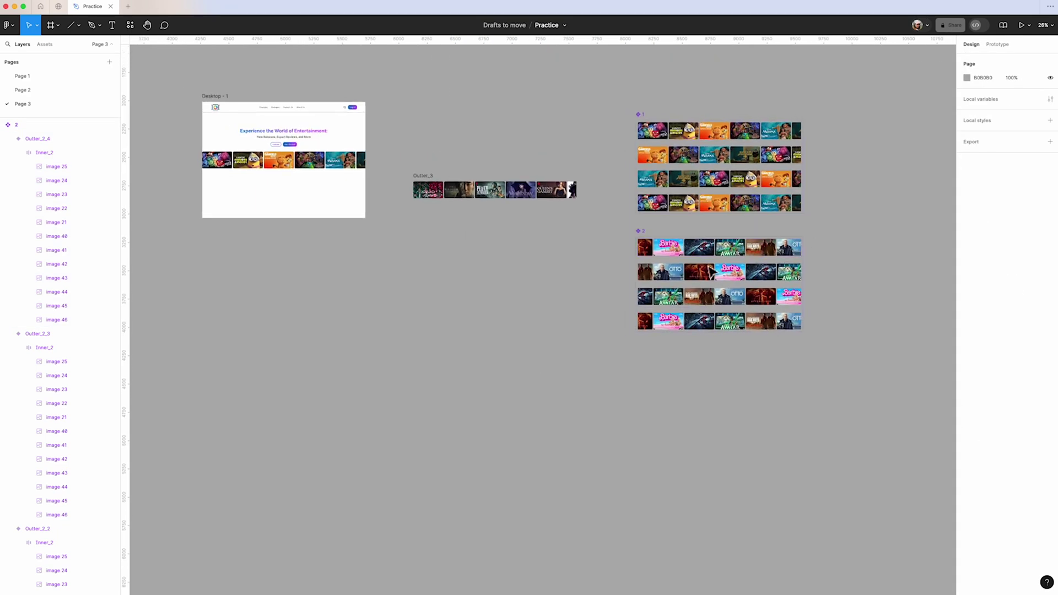
- Place a set 2 row instance in Desktop - 1 beneath the first poster row
left_click_drag(695, 256, 260, 189)
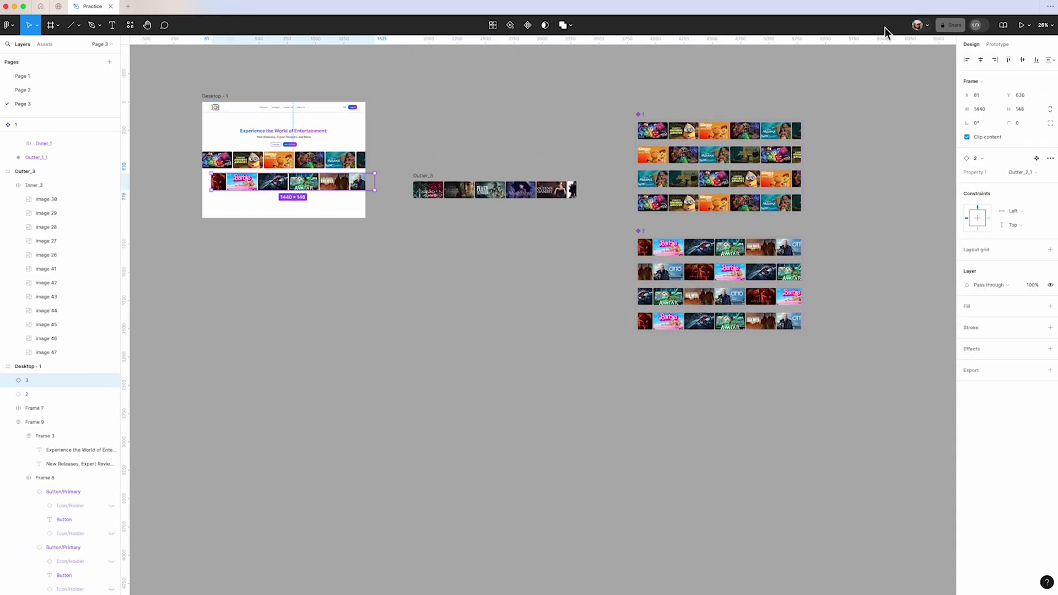
scroll(360, 142, "up", 4)
scroll(386, 220, "up", 3)
left_click_drag(496, 284, 577, 268)
- Preview the Desktop - 1 prototype to watch both rows slide, then close it
key("shift+Return")
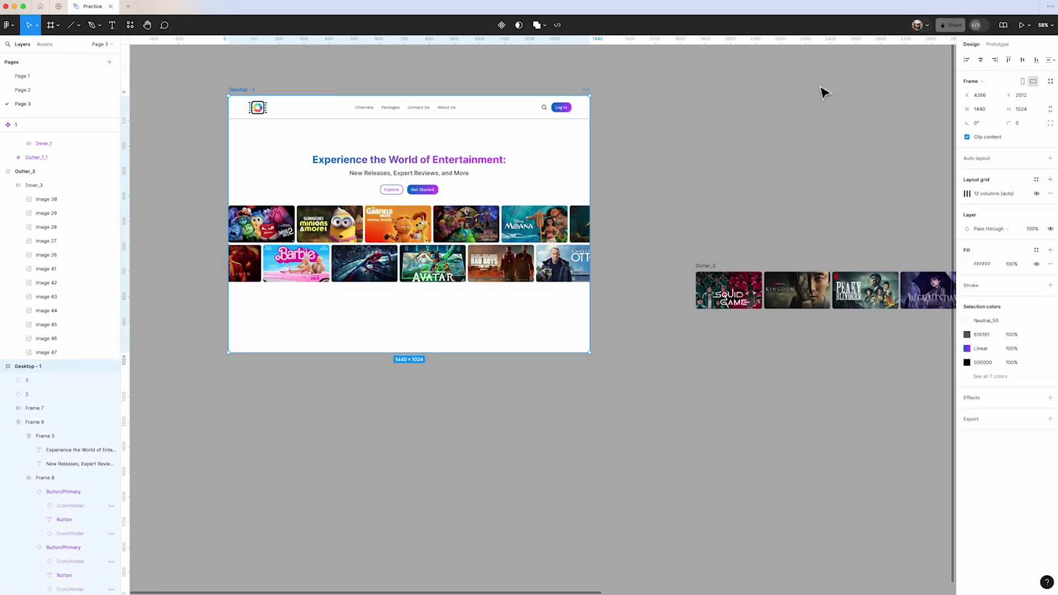
key("super+alt+Return")
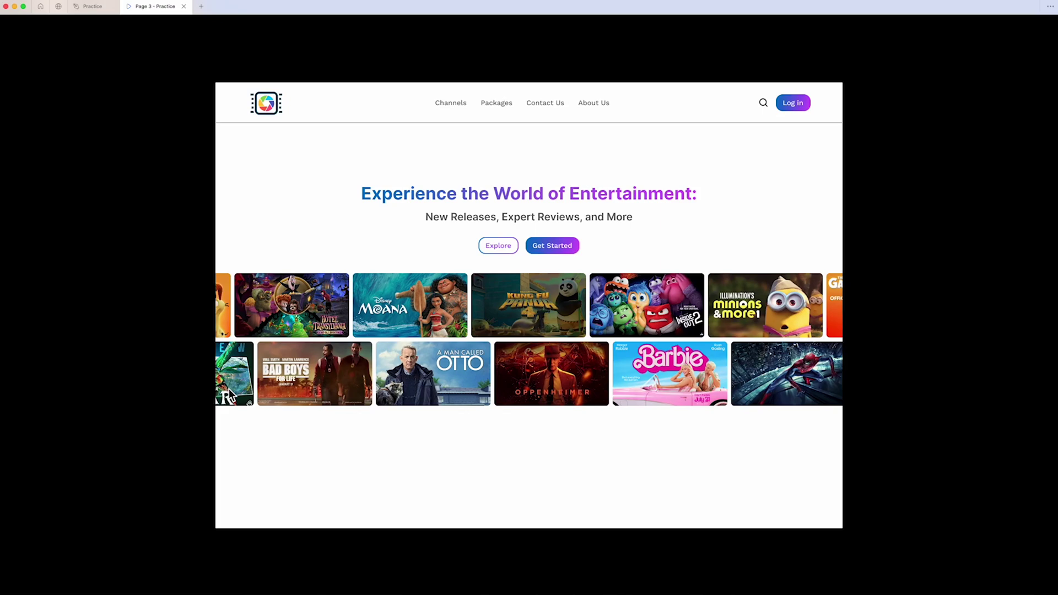
key("super+w")
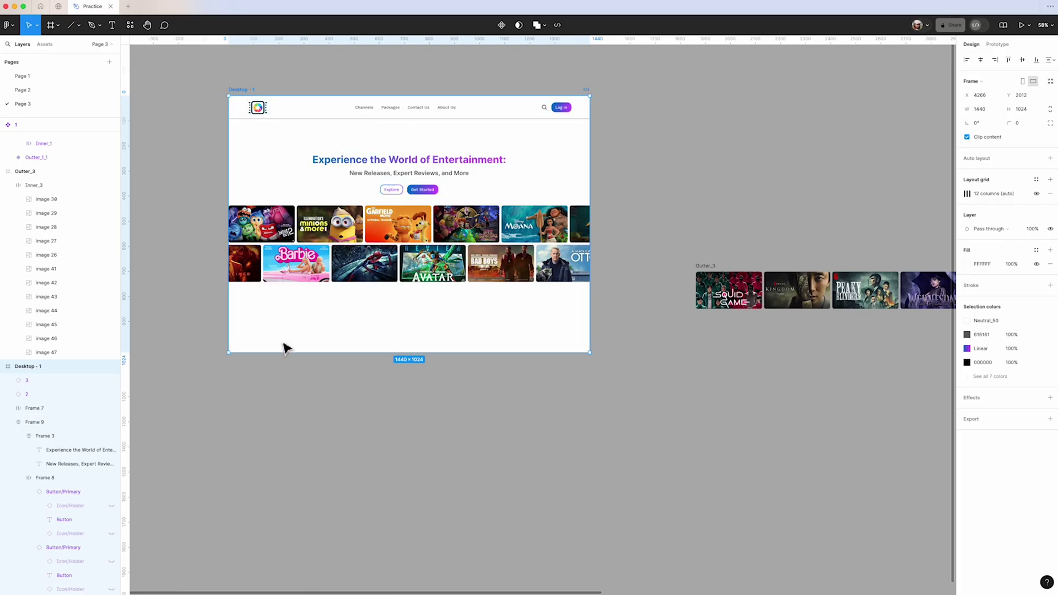
scroll(226, 342, "down", 5)
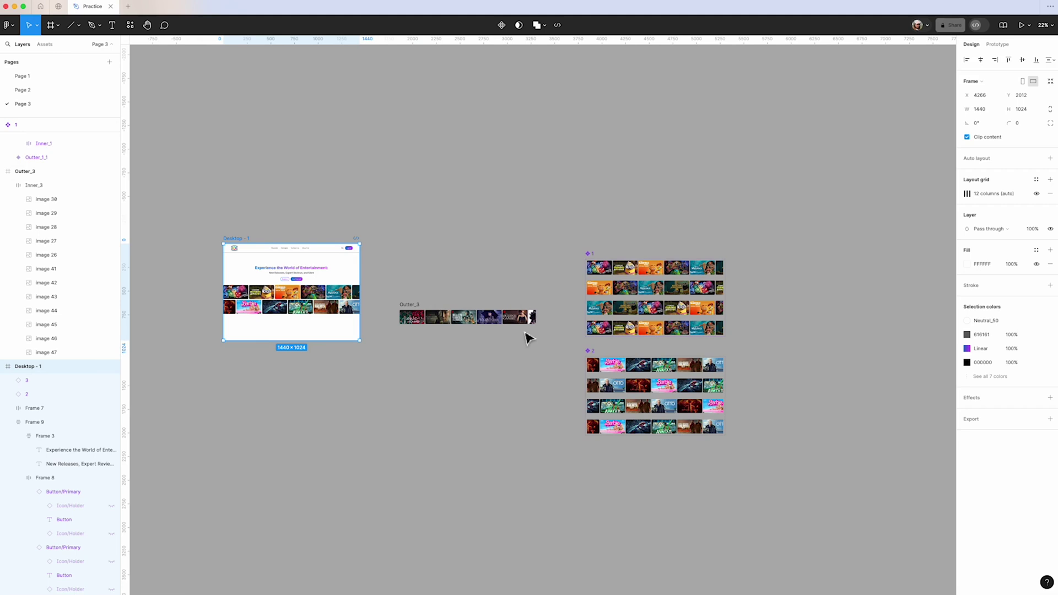
- Move the Outter_3 row below component 2 and duplicate it as Outter_3_2
left_click_drag(422, 311, 604, 459)
scroll(729, 392, "down", 2)
scroll(729, 391, "up", 5)
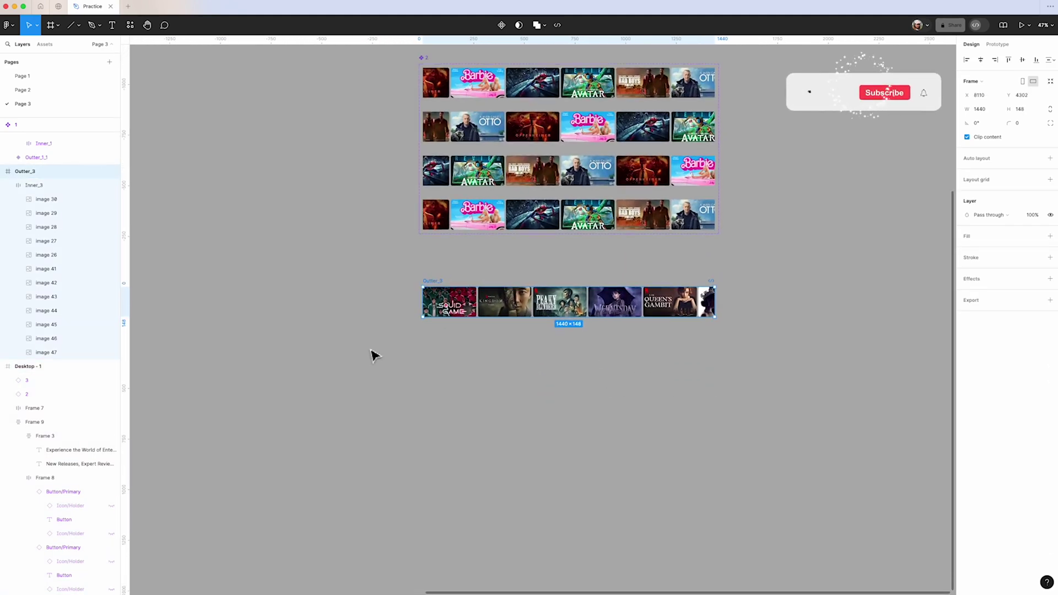
left_click_drag(432, 289, 440, 332)
double_click(428, 328)
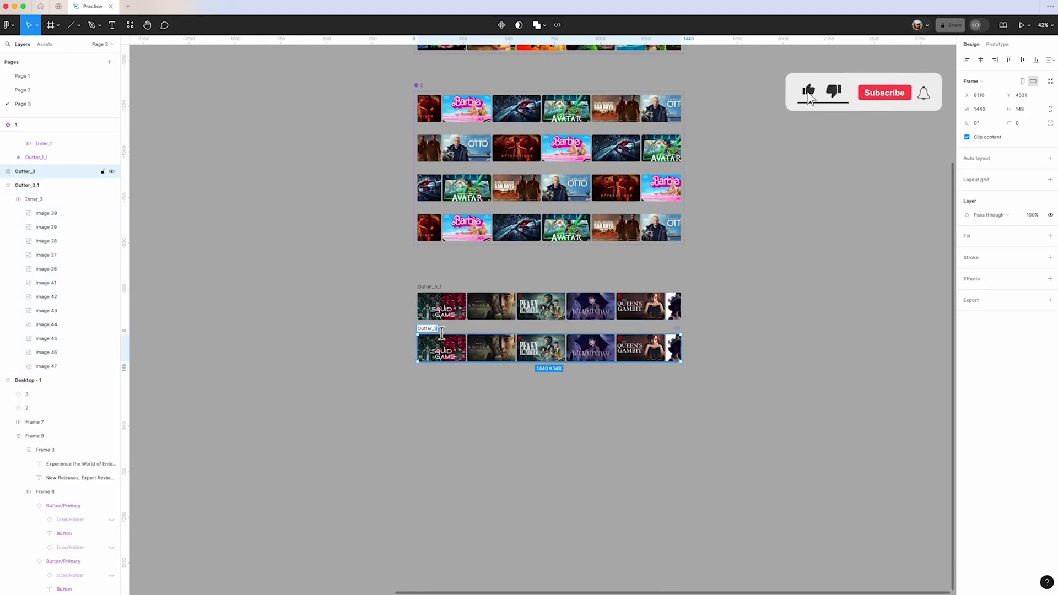
key("Return")
key("Return")
- Nudge Outter_3_2's posters two steps left, then reselect the row
scroll(371, 359, "up", 3)
key("shift+Left")
key("shift+Left")
key("shift+Left")
key("shift+Left")
key("shift+Left")
key("shift+Left")
key("shift+Left")
key("shift+Left")
key("shift+Left")
key("shift+Left")
key("shift+Left")
key("shift+Left")
key("shift+Left")
key("shift+Left")
key("shift+Left")
key("shift+Left")
key("shift+Left")
key("shift+Left")
key("shift+Left")
key("shift+Left")
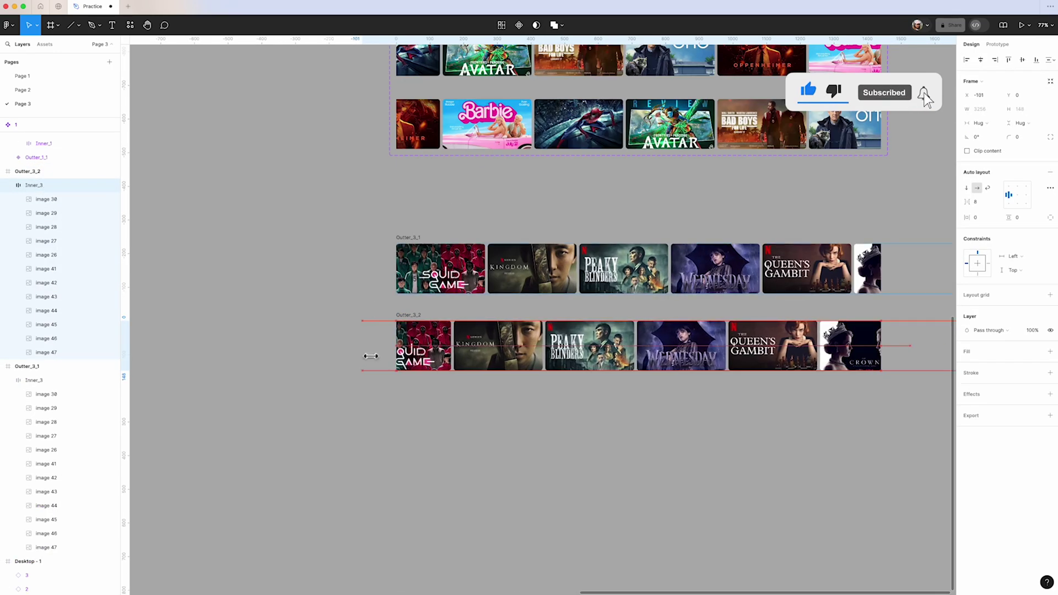
key("shift+Left")
key("shift+Left")
key("shift+Left")
key("shift+Left")
key("shift+Left")
key("shift+Left")
key("shift+Left")
key("shift+Left")
key("shift+Left")
key("shift+Left")
key("shift+Left")
key("shift+Left")
key("shift+Left")
key("shift+Left")
scroll(372, 359, "up", 3)
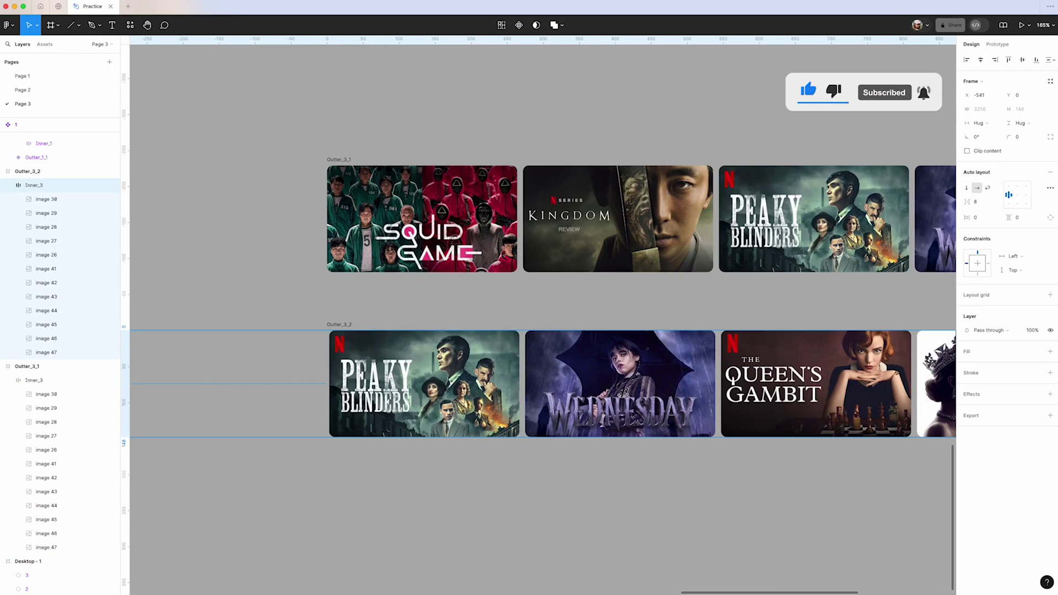
left_click(156, 236)
left_click(512, 336)
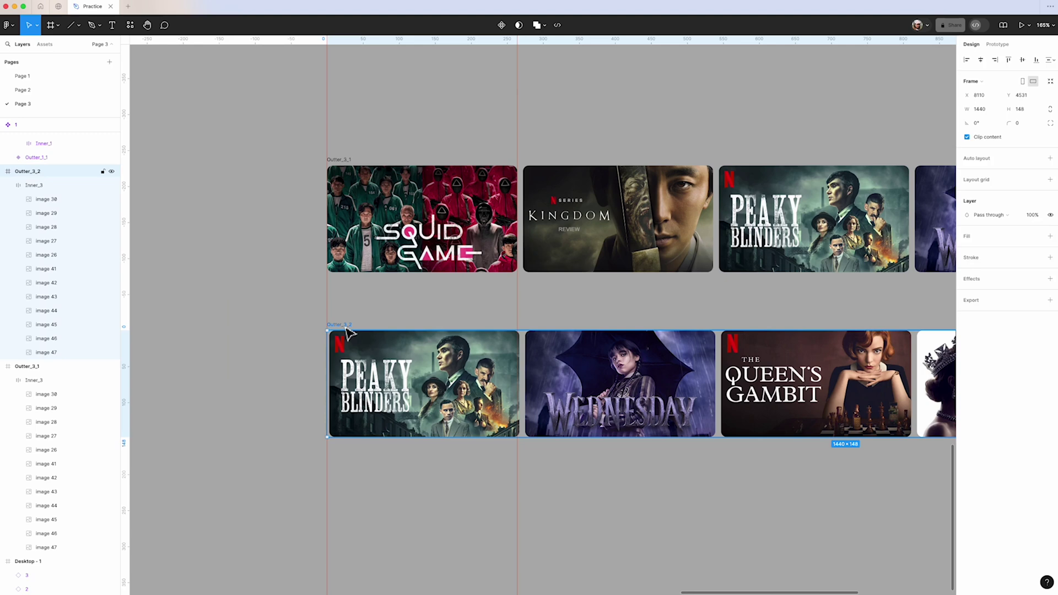
- Duplicate the row into a third copy below, its posters shifted two posters left
scroll(484, 366, "up", 3)
scroll(391, 390, "down", 5)
key("super+d")
left_click_drag(390, 390, 390, 404)
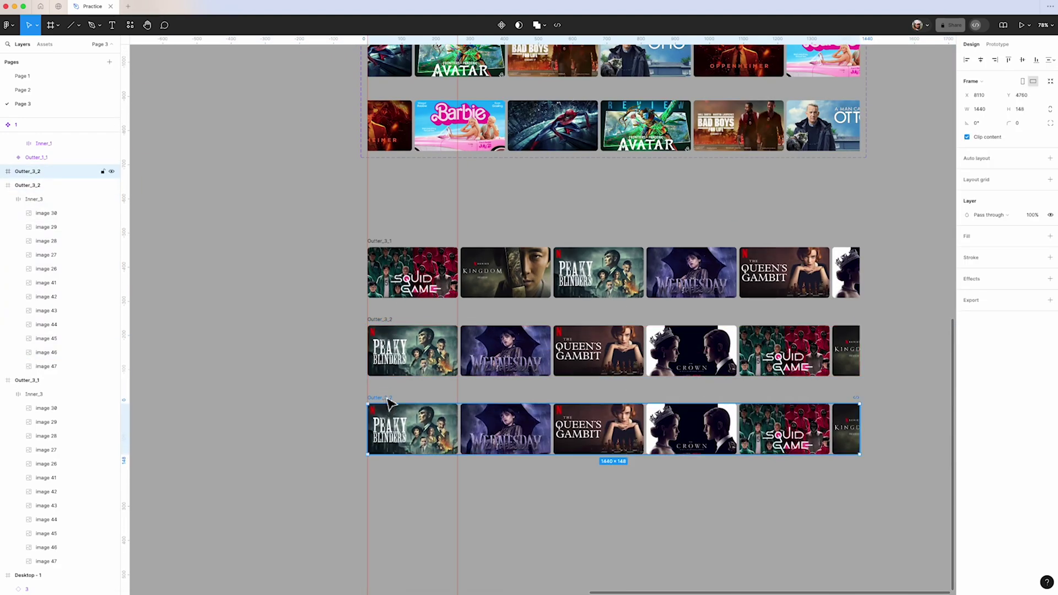
left_click_drag(577, 424, 419, 476)
- Add a fourth row copy with its posters shifted two more posters left
scroll(392, 407, "up", 5)
scroll(392, 407, "down", 5)
key("Escape")
key("super+d")
left_click_drag(573, 476, 393, 456)
scroll(461, 498, "up", 5)
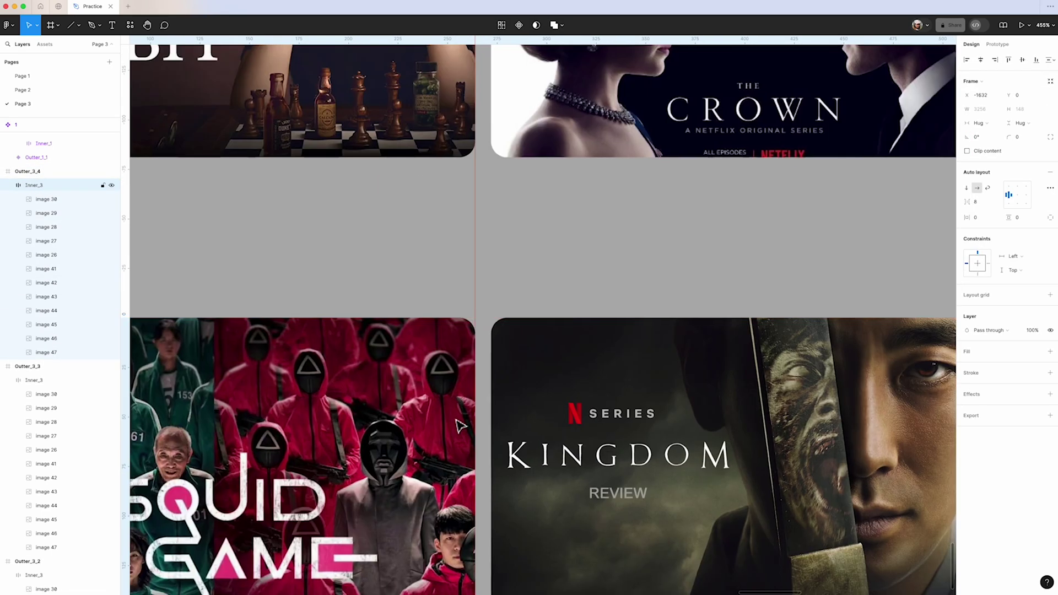
scroll(370, 218, "down", 6)
key("Escape")
- Combine the four Outter_3 rows into a component set
left_click_drag(419, 207, 441, 418)
left_click(500, 25)
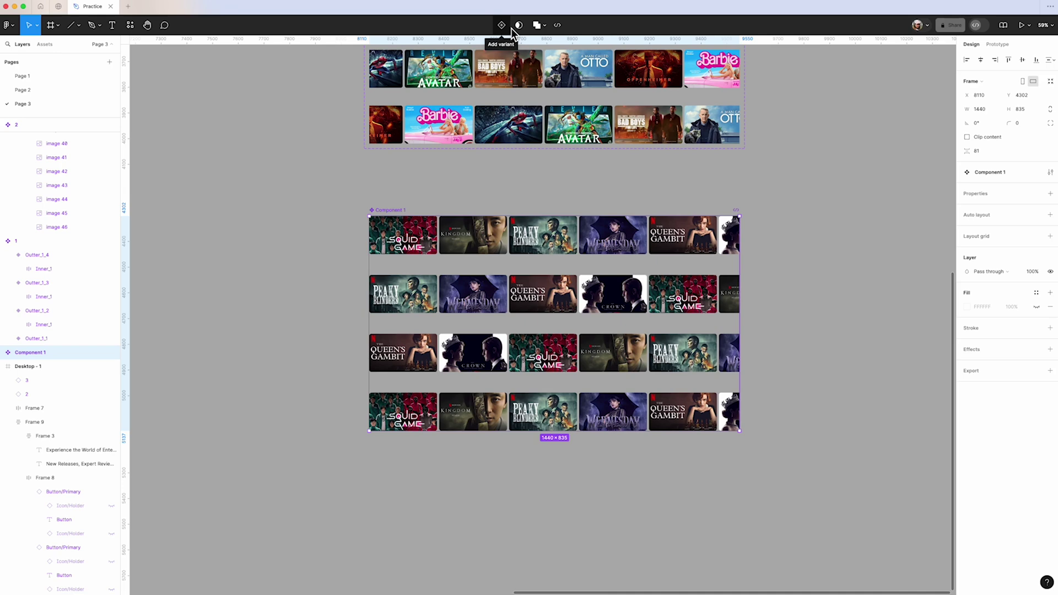
scroll(394, 207, "up", 3)
- Chain Outter_3_1 to 3_2, 3_2 to 3_3, and 3_3 to 3_4 with After delay links
left_click(395, 208)
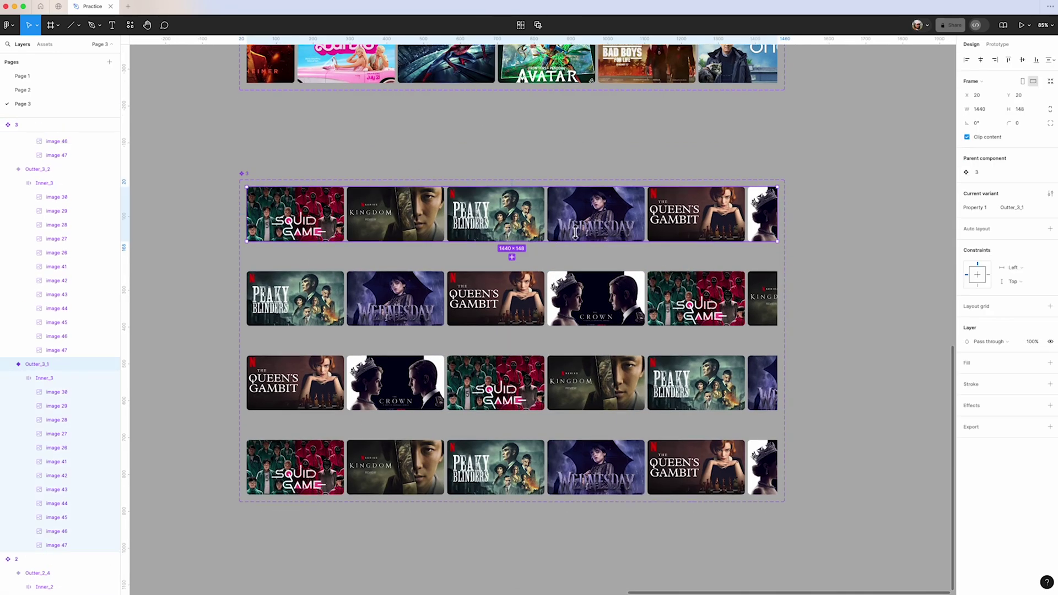
key("shift+e")
left_click_drag(512, 241, 511, 270)
left_click(486, 354)
left_click(496, 375)
key("Escape")
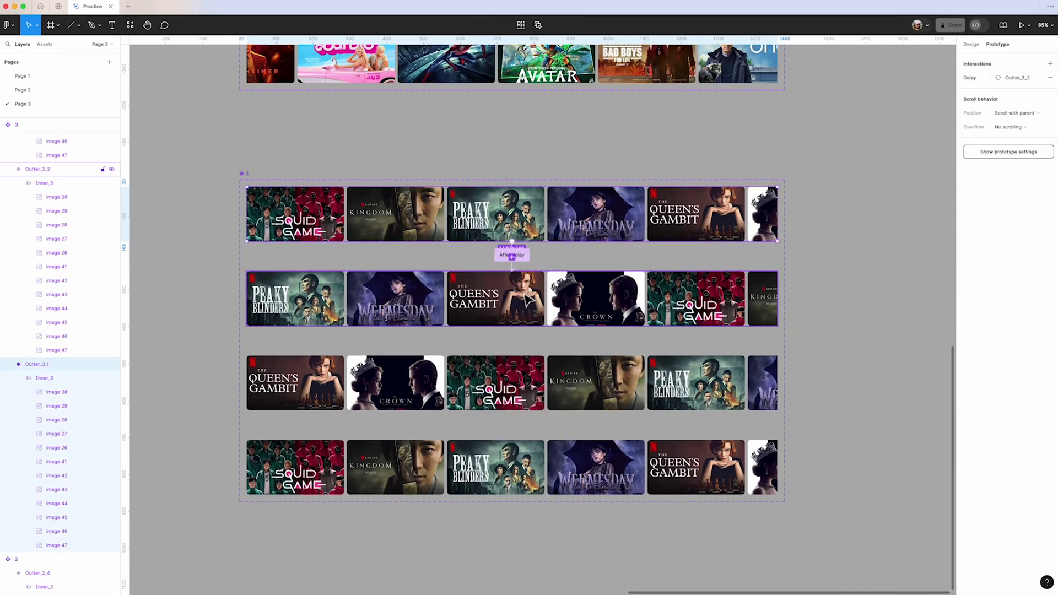
left_click(496, 299)
left_click_drag(511, 325, 512, 358)
left_click(396, 386)
left_click_drag(512, 410, 511, 441)
left_click(477, 460)
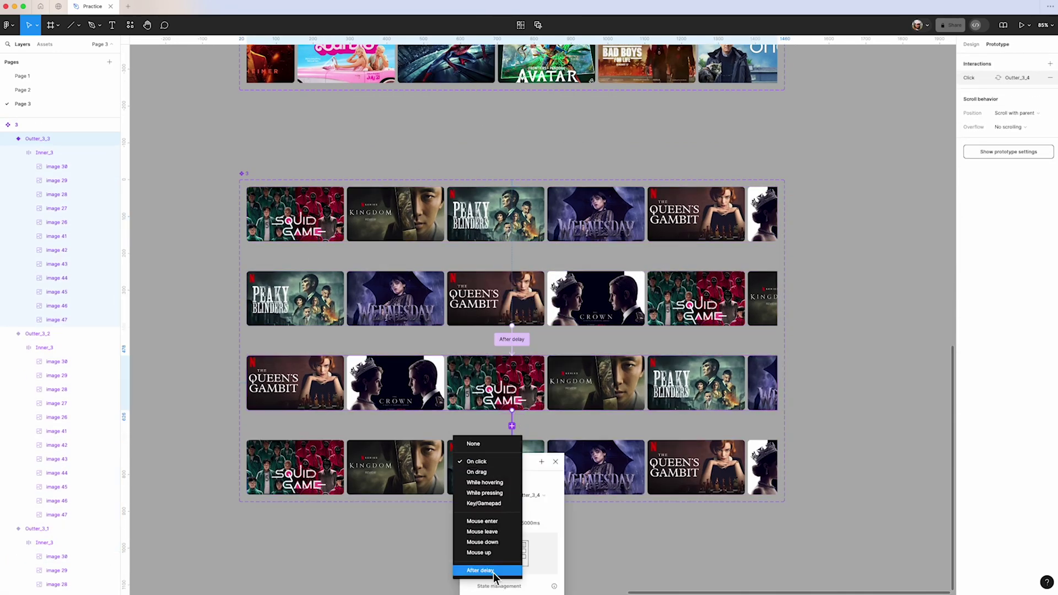
- Link Outter_3_4 back to Outter_3_1 with an After delay, Instant transition
left_click(496, 569)
left_click(396, 468)
left_click_drag(511, 494, 512, 242)
left_click(477, 263)
left_click(485, 380)
left_click(493, 324)
left_click(498, 305)
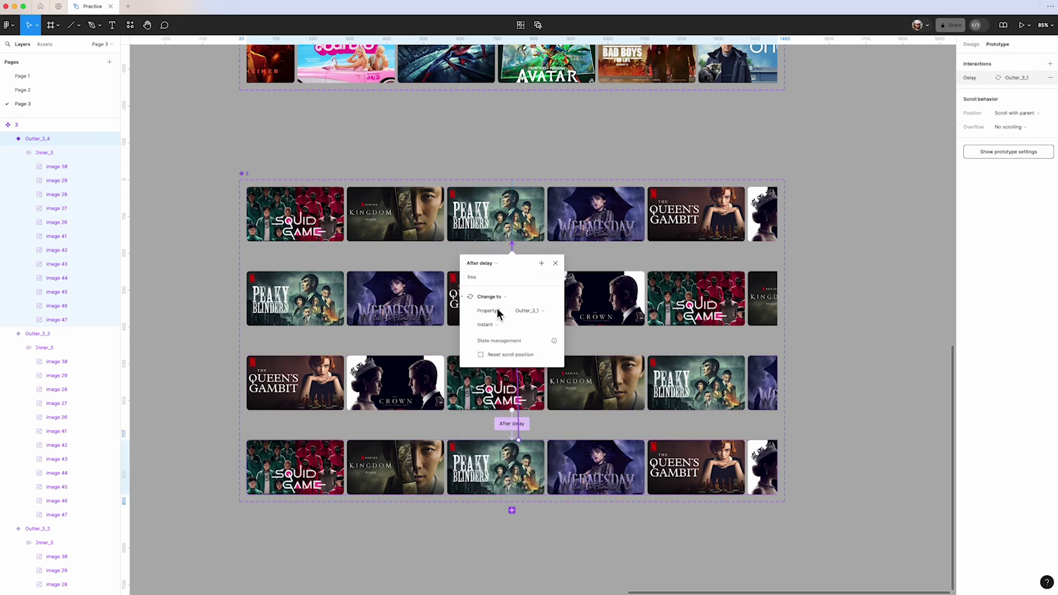
left_click(556, 262)
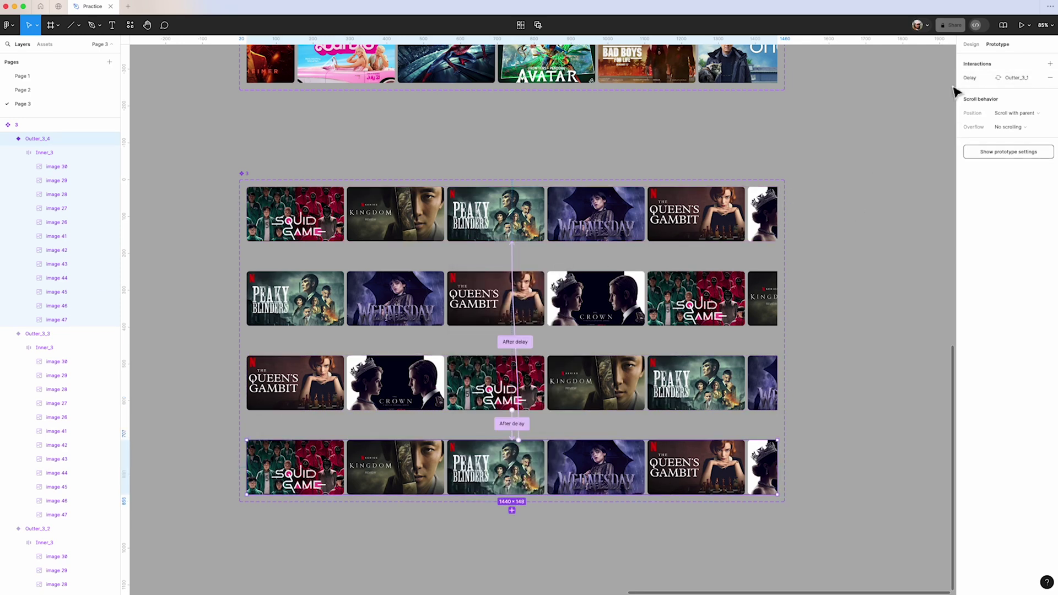
left_click(891, 251)
scroll(890, 250, "down", 5)
- Drag component 3's first variant into Desktop - 1 as the third row and present the frame
left_click(738, 416)
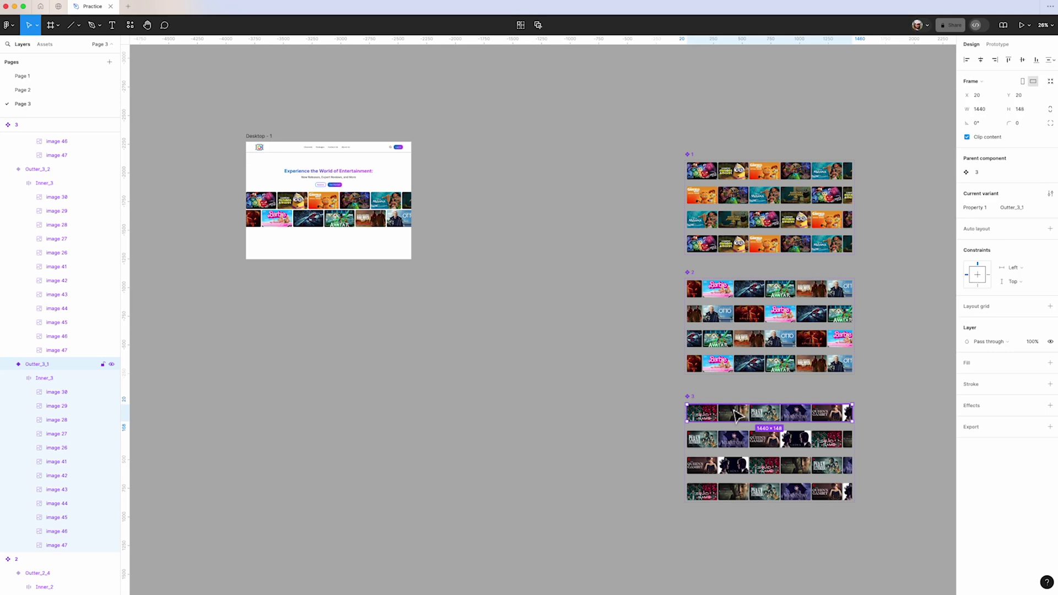
left_click_drag(738, 416, 318, 241)
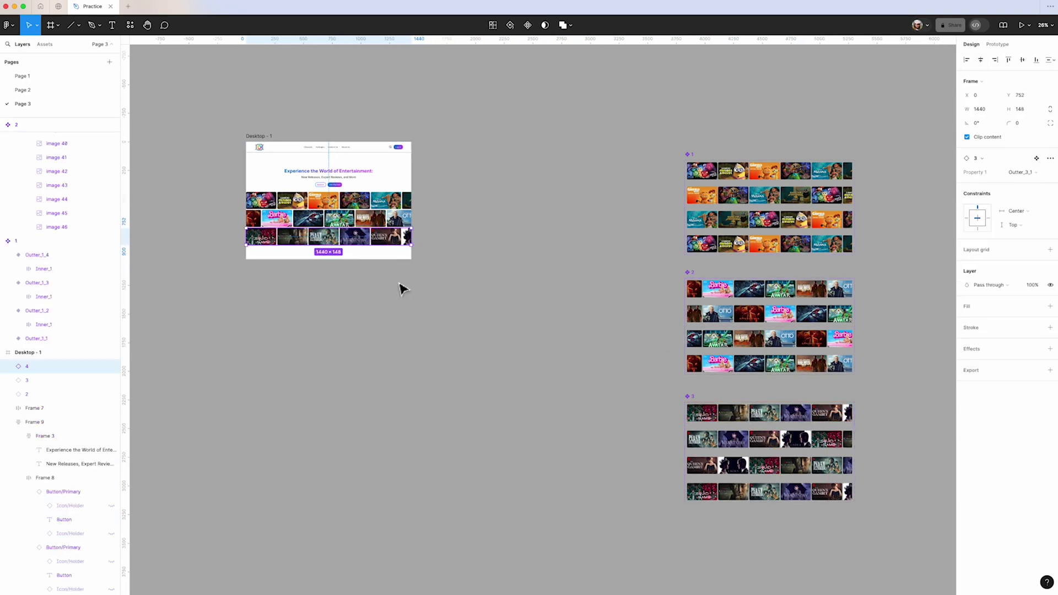
scroll(273, 228, "up", 10)
scroll(503, 341, "down", 10)
left_click(429, 203)
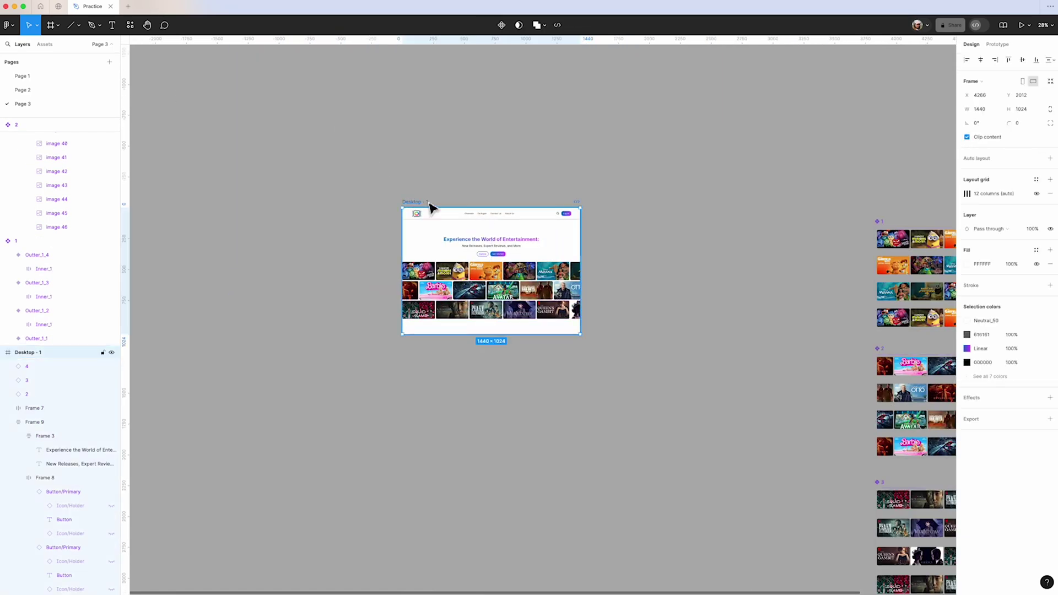
left_click(1021, 24)
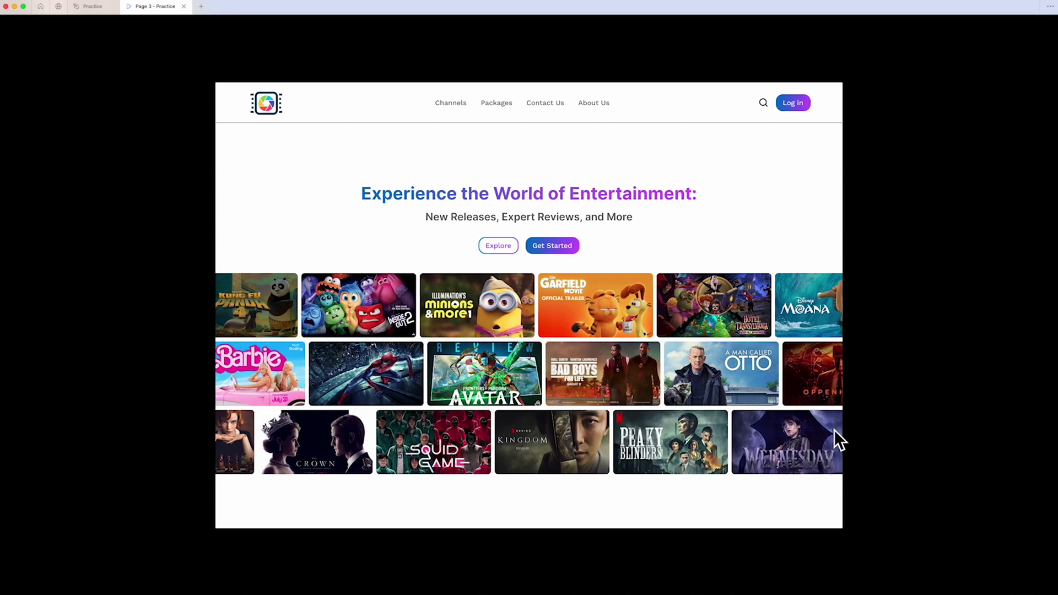
- Switch back from the preview to the Practice file editor
left_click(91, 7)
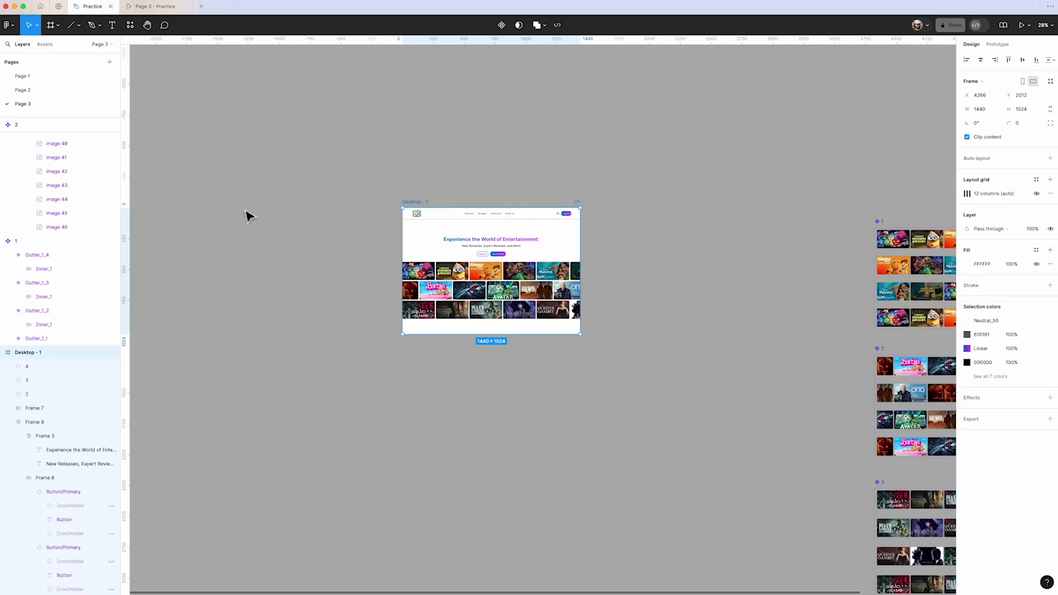
- In Prototype mode, check the first row's After delay transition settings
scroll(236, 213, "down", 5)
scroll(506, 358, "up", 10)
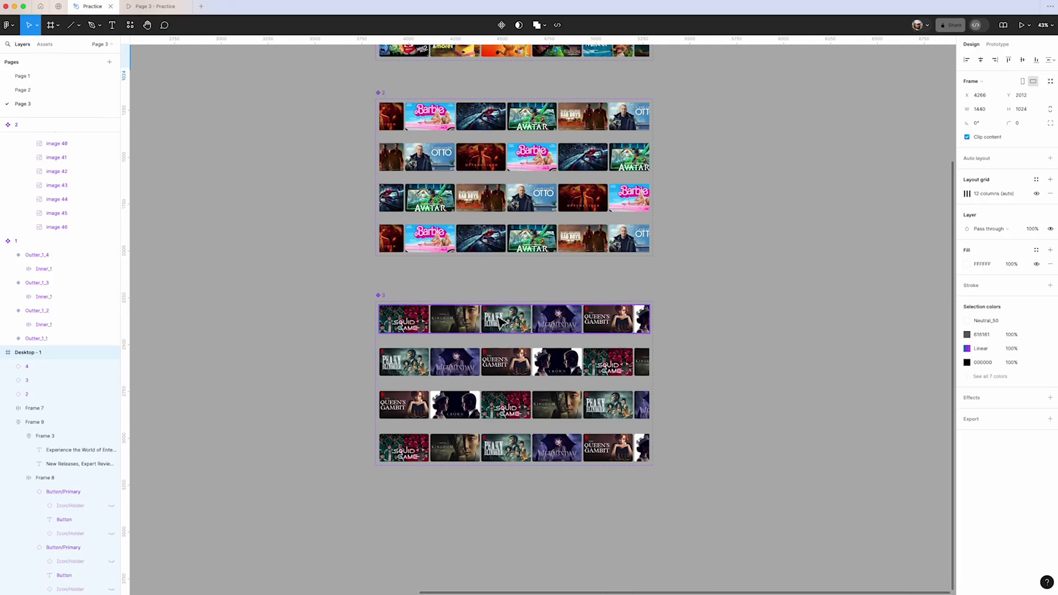
scroll(502, 322, "down", 1)
scroll(503, 309, "up", 3)
left_click(1009, 47)
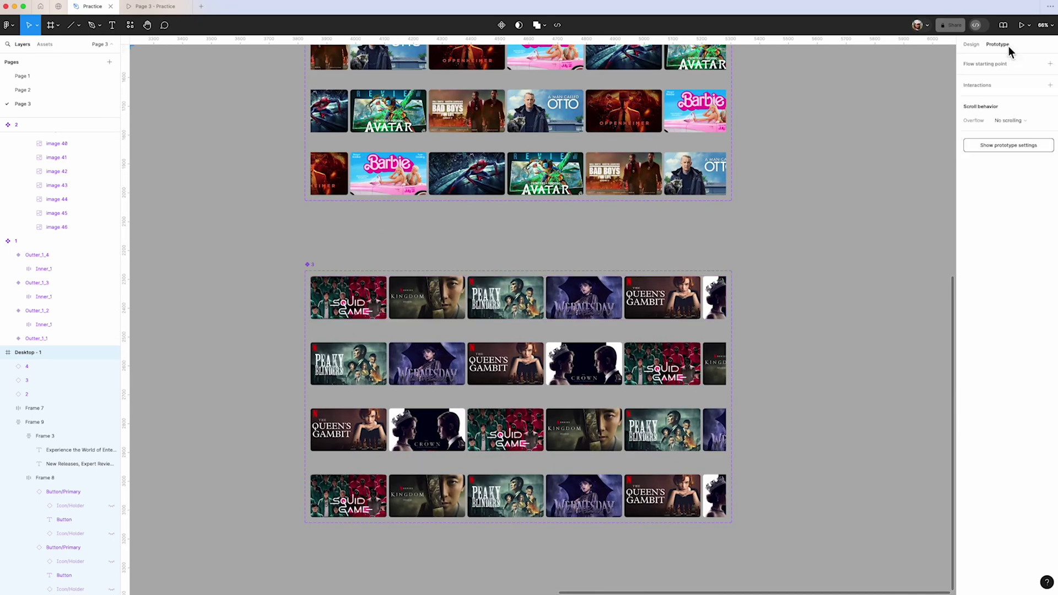
scroll(604, 262, "down", 1)
scroll(551, 248, "up", 4)
left_click(548, 232)
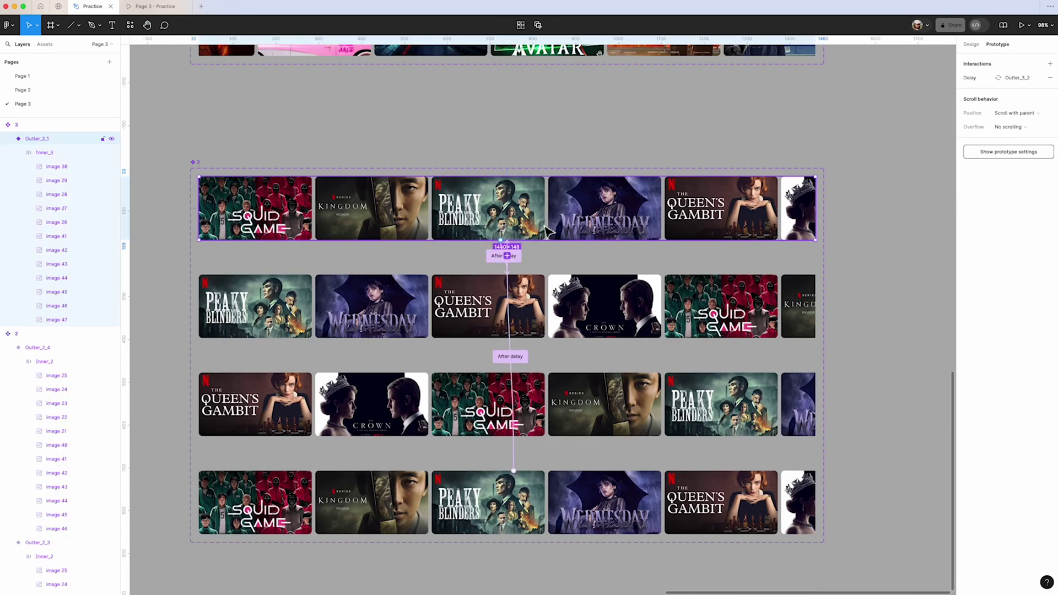
scroll(504, 252, "up", 4)
left_click(506, 255)
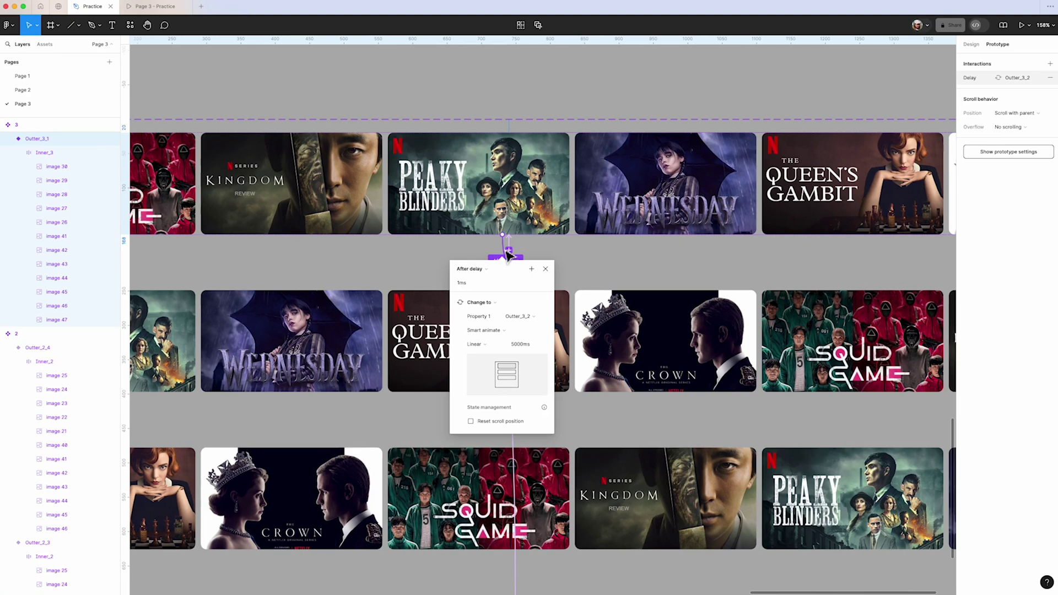
left_click(545, 270)
- Change Outter_3_2's After delay from 800ms to 1ms
left_click(528, 357)
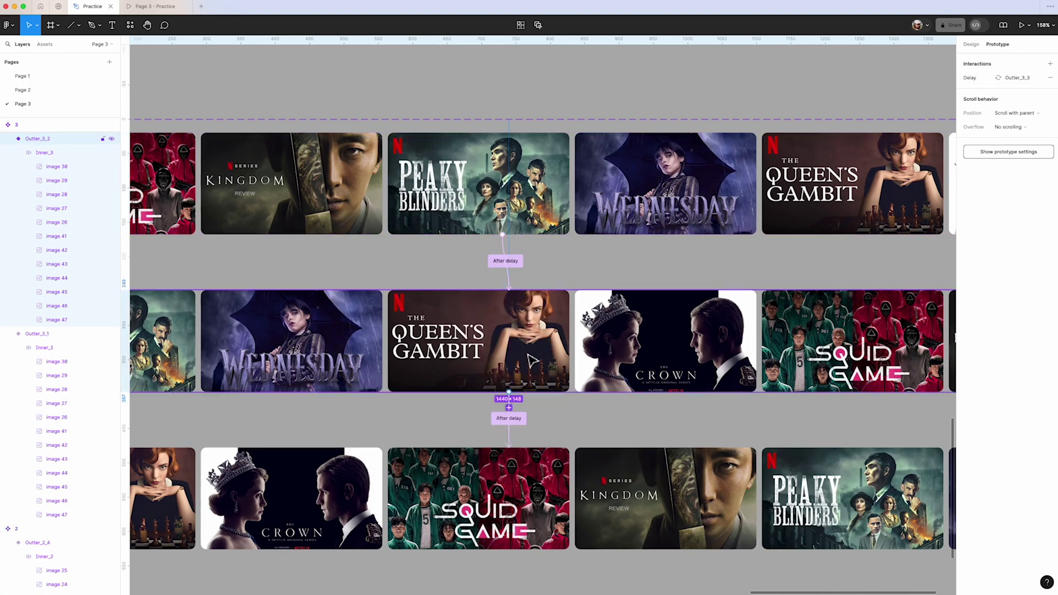
left_click(514, 435)
scroll(480, 395, "down", 3)
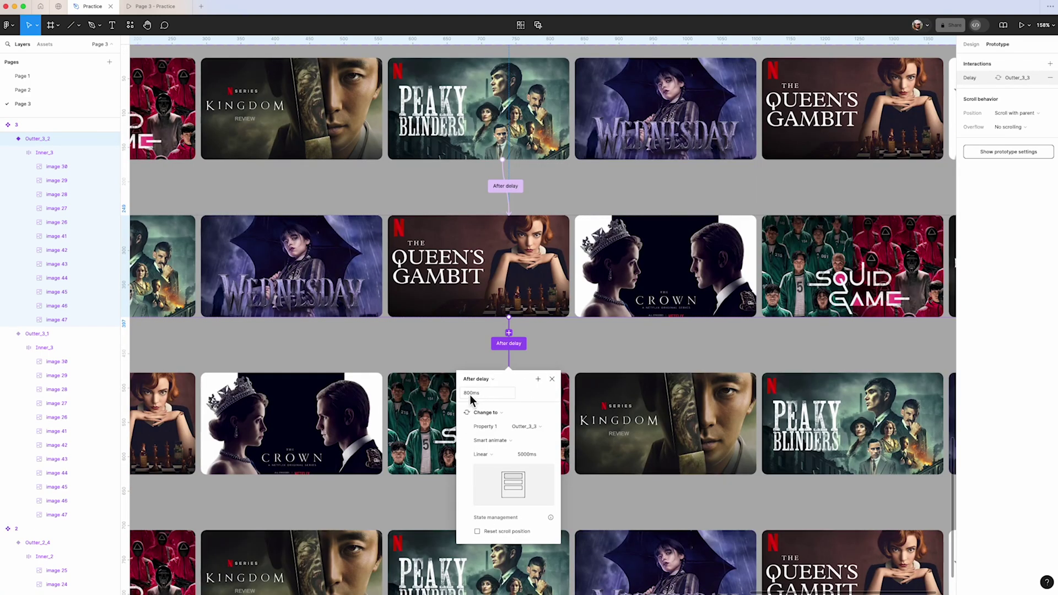
left_click(469, 395)
type("1")
left_click(559, 362)
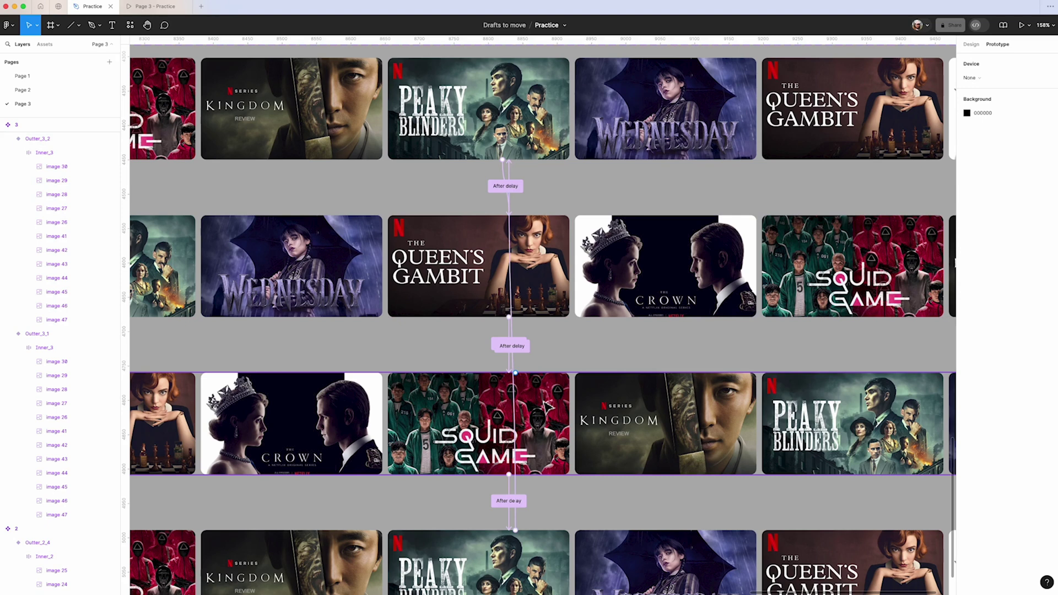
- Review the third and fourth rows' transitions, then return to the Design panel
left_click(548, 407)
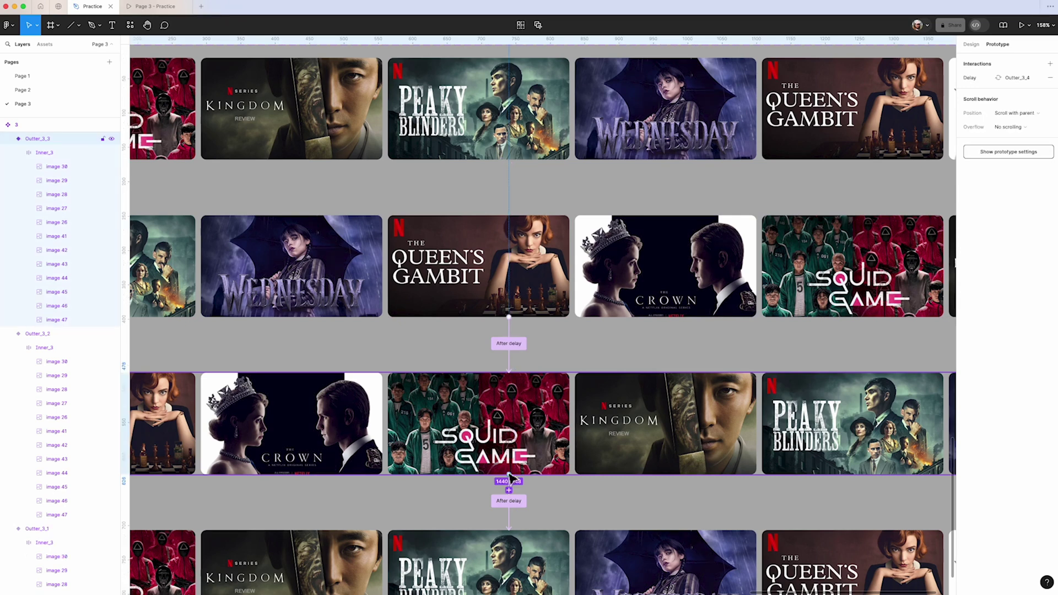
left_click(509, 500)
scroll(528, 400, "down", 5)
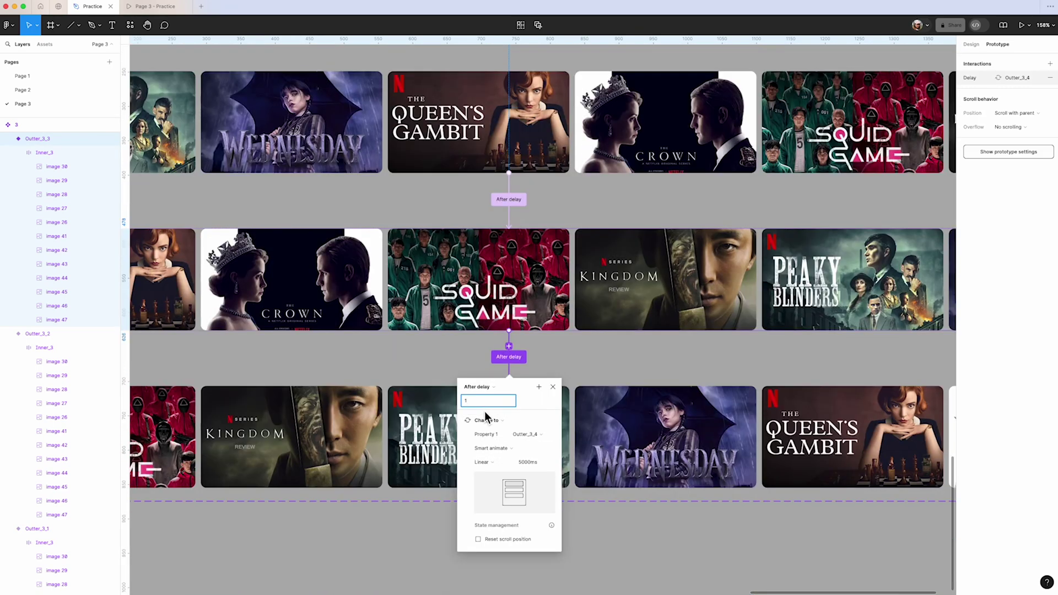
key("Escape")
left_click(548, 398)
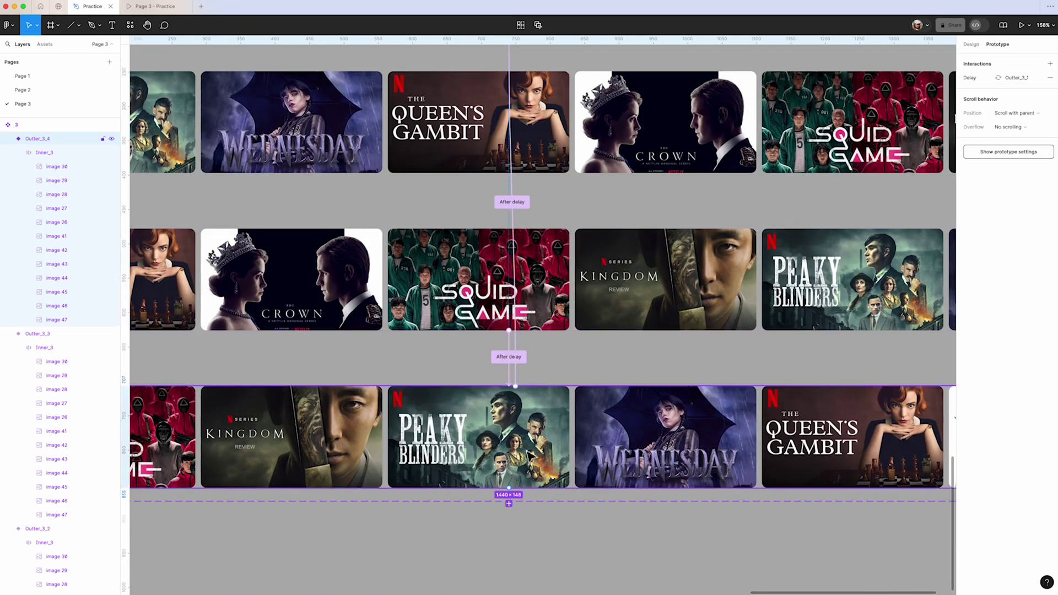
left_click(518, 356)
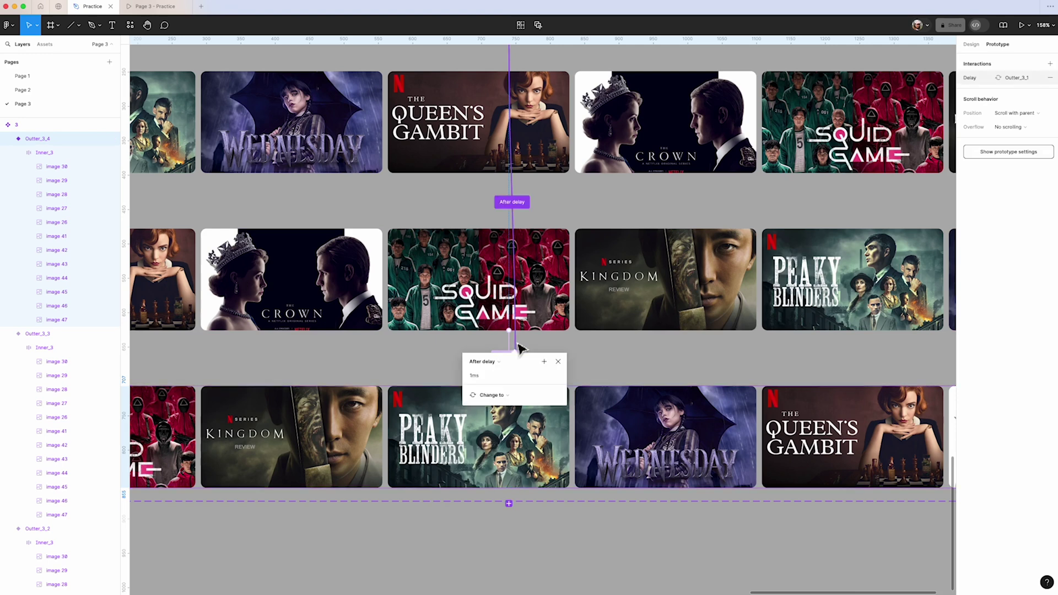
left_click(558, 362)
left_click(971, 45)
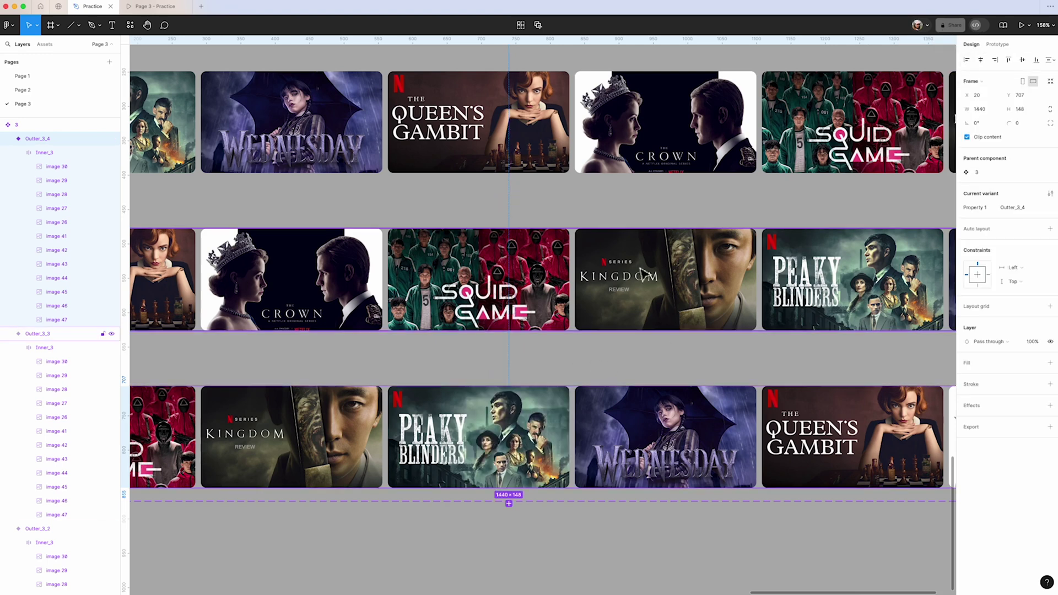
scroll(655, 348, "down", 5)
- View the running carousel preview, then switch back to the Practice editor
left_click(408, 109)
left_click(161, 8)
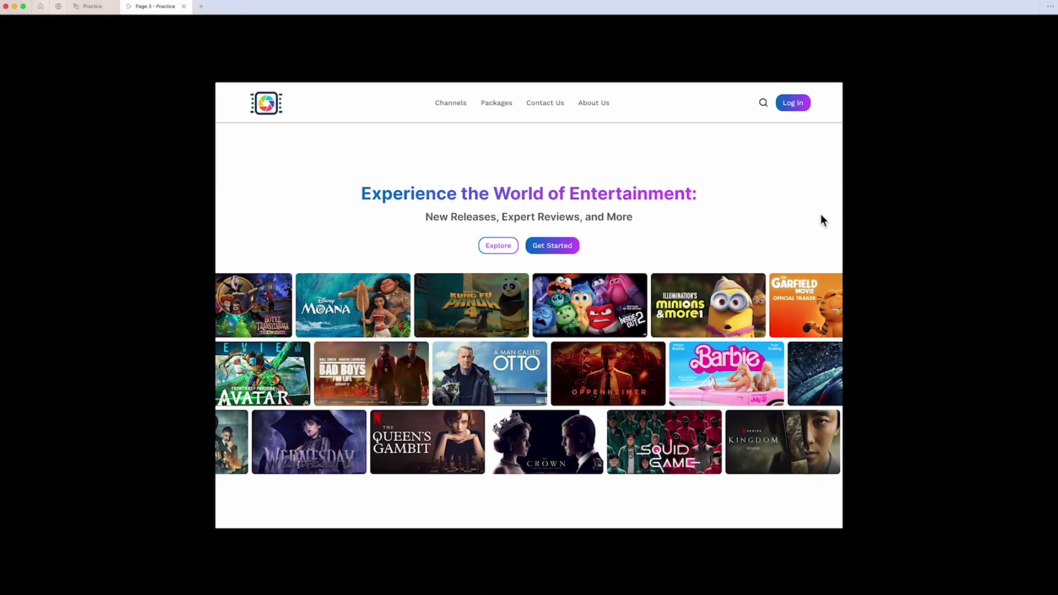
key("ctrl+shift+Tab")
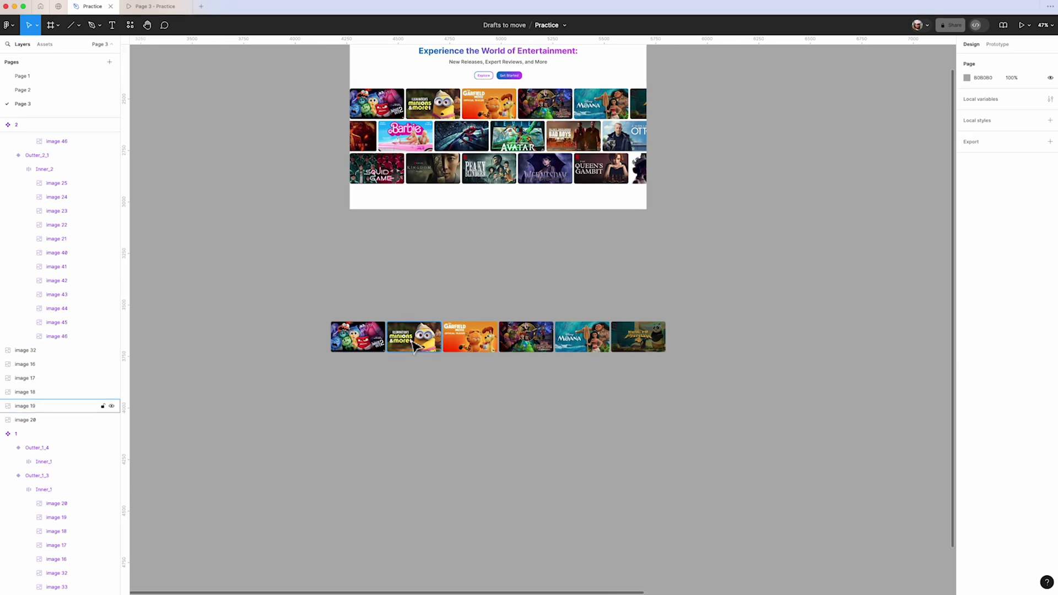
- Place the Turning Red poster at the strip's end and wrap all seven posters in auto layout
scroll(670, 347, "up", 5)
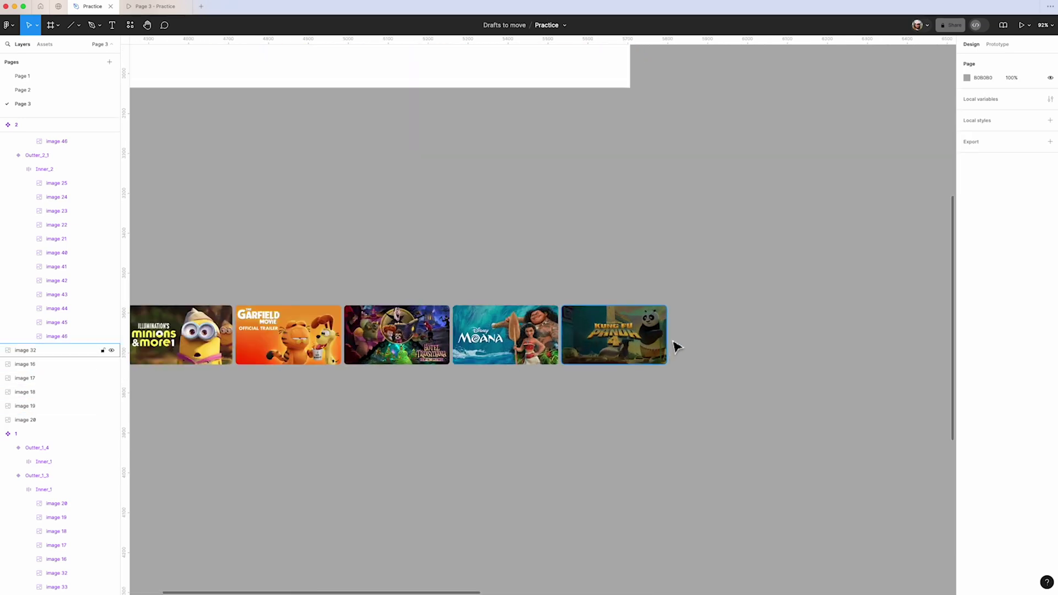
scroll(684, 345, "down", 2)
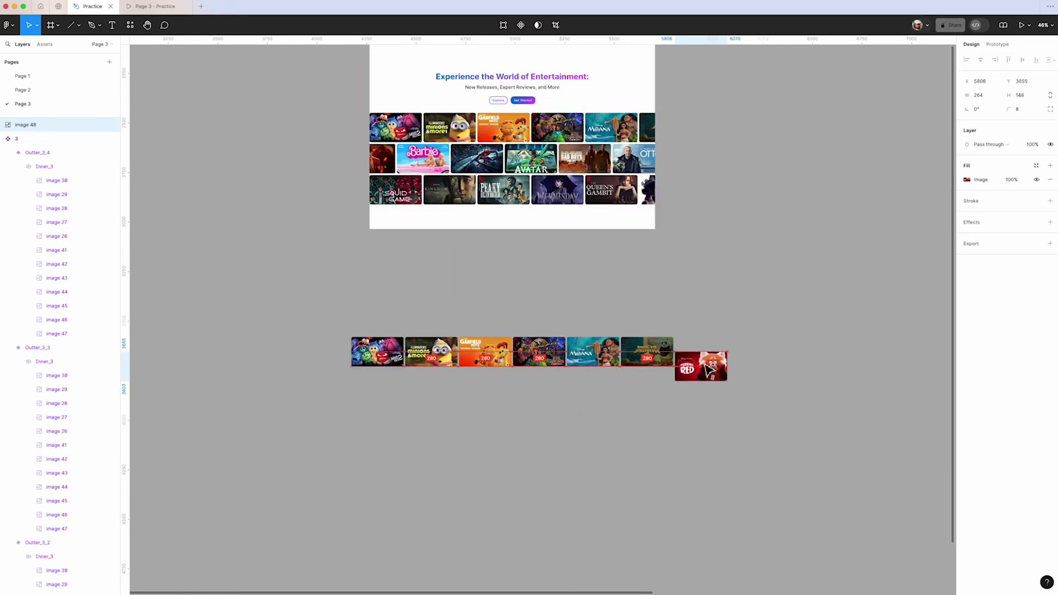
mouse_move(699, 374)
left_mouse_down()
mouse_move(707, 359)
mouse_move(684, 361)
left_mouse_up()
scroll(738, 360, "up", 5)
left_click(790, 423)
scroll(791, 423, "down", 4)
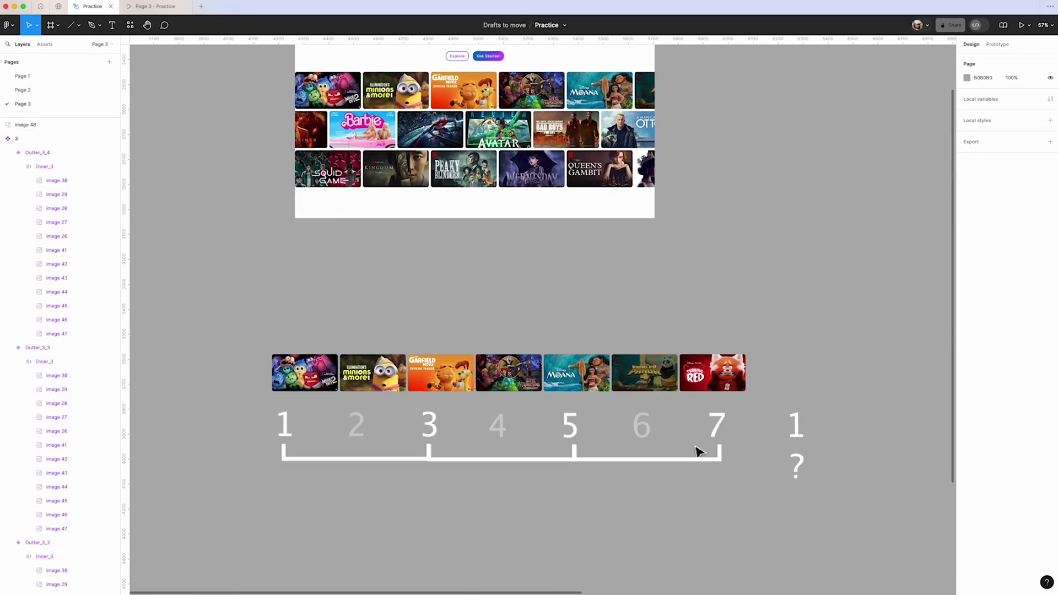
left_click_drag(265, 341, 771, 427)
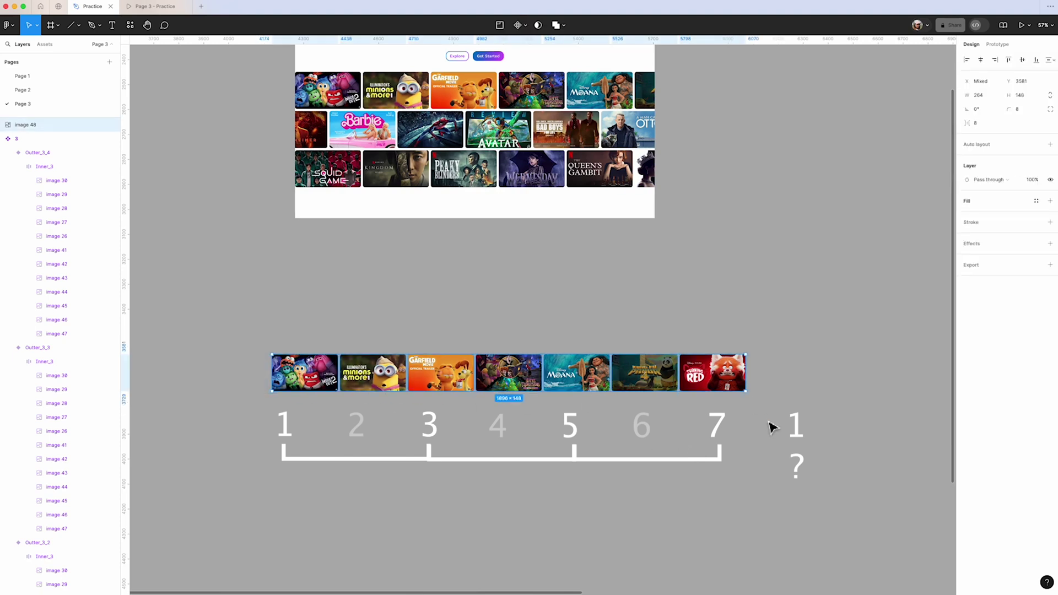
key("shift+a")
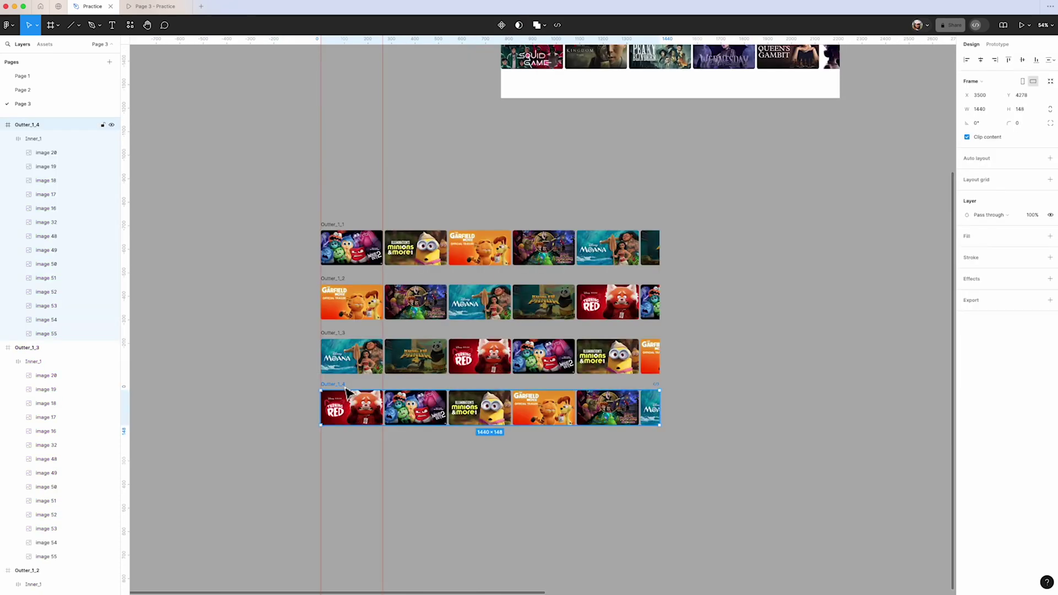
- Duplicate Outter_1_4 as Outter_1_5 and shift its poster strip further left
left_click_drag(348, 390, 348, 441)
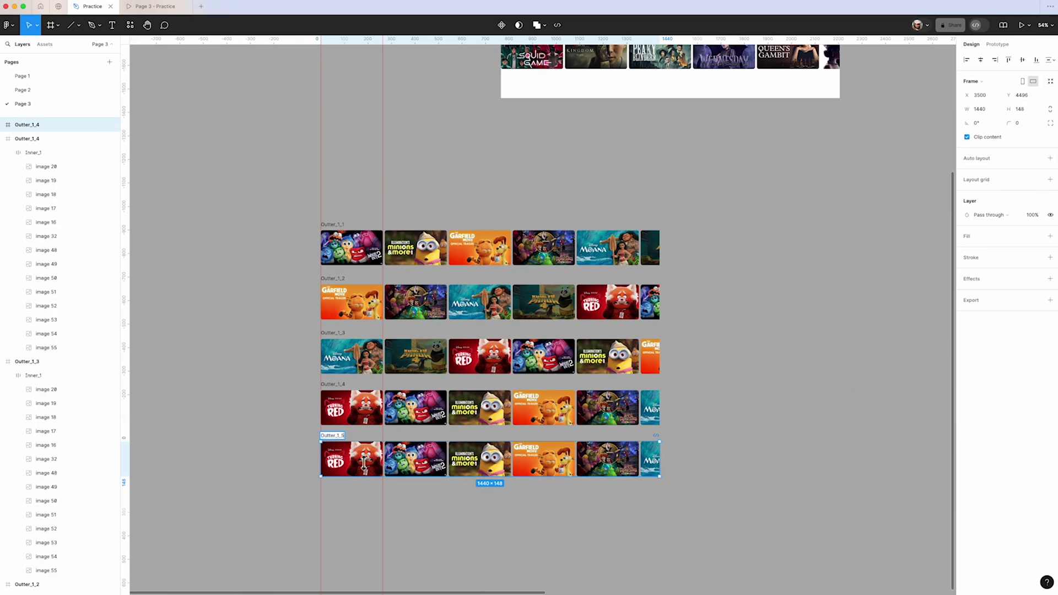
left_click(370, 509)
left_click_drag(417, 475, 342, 440)
key("shift+Left")
key("shift+Left")
key("shift+Left")
key("shift+Left")
key("shift+Left")
key("shift+Left")
key("shift+Left")
key("shift+Left")
key("shift+Left")
key("shift+Left")
key("shift+Left")
key("shift+Left")
key("shift+Left")
key("shift+Left")
key("shift+Left")
key("shift+Left")
key("shift+Left")
key("shift+Left")
key("shift+Left")
key("shift+Left")
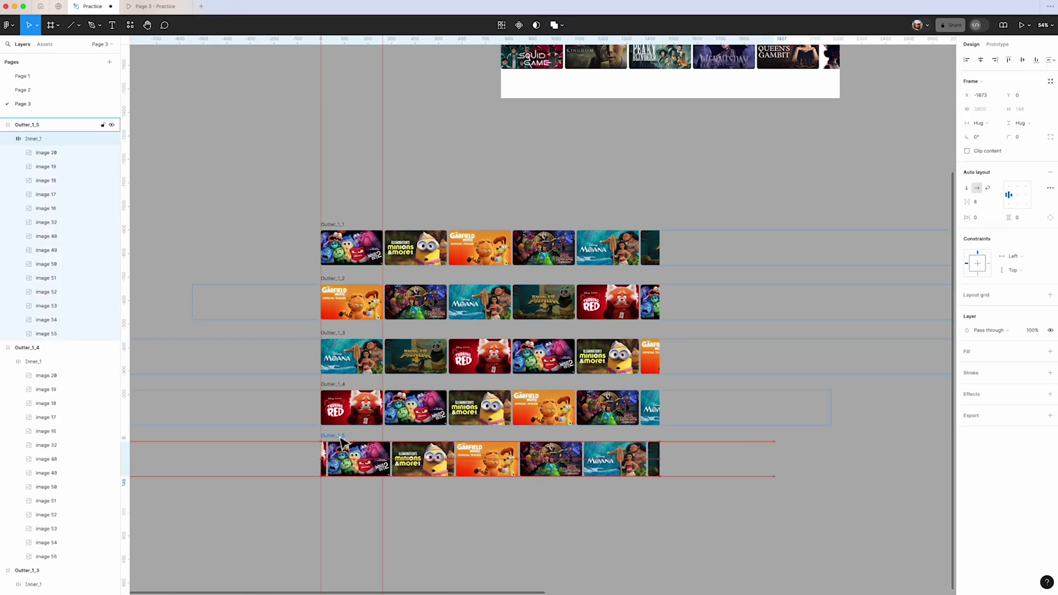
key("shift+Left")
key("shift+Left")
key("shift+Left")
key("shift+Left")
key("shift+Left")
key("shift+Left")
key("shift+Left")
key("shift+Left")
key("shift+Left")
key("shift+Left")
key("shift+Left")
key("shift+Left")
key("shift+Left")
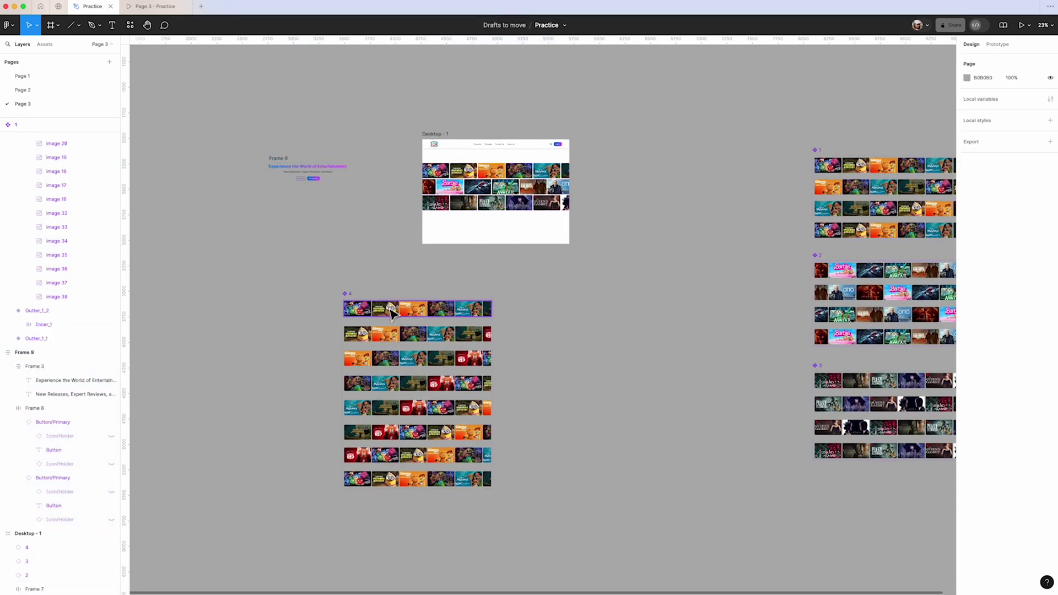
- Add a component 4 row to Desktop - 1, preview it, and return to the editor
left_click(480, 237)
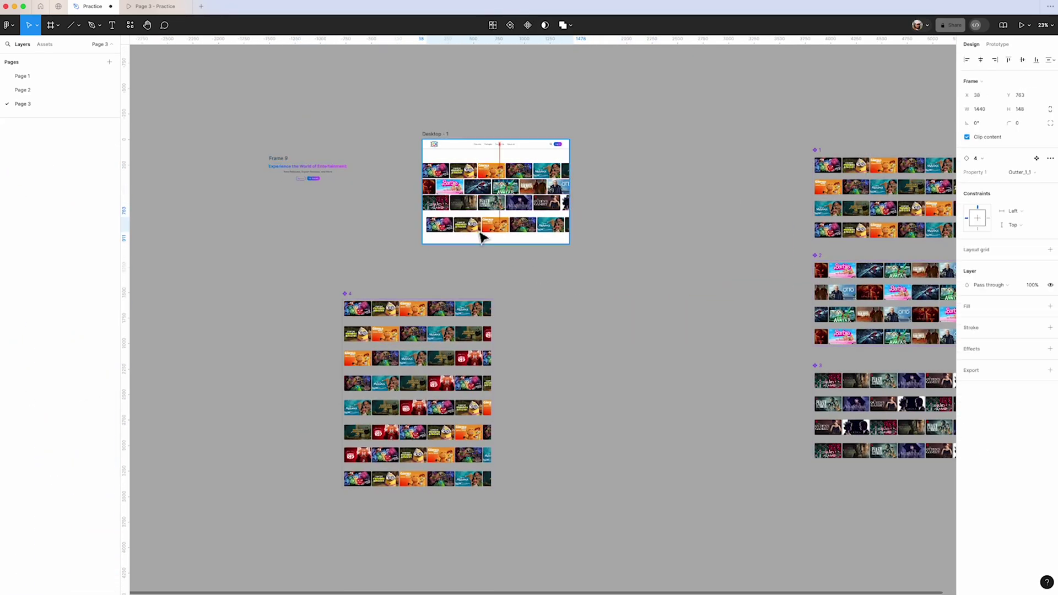
left_click(1020, 24)
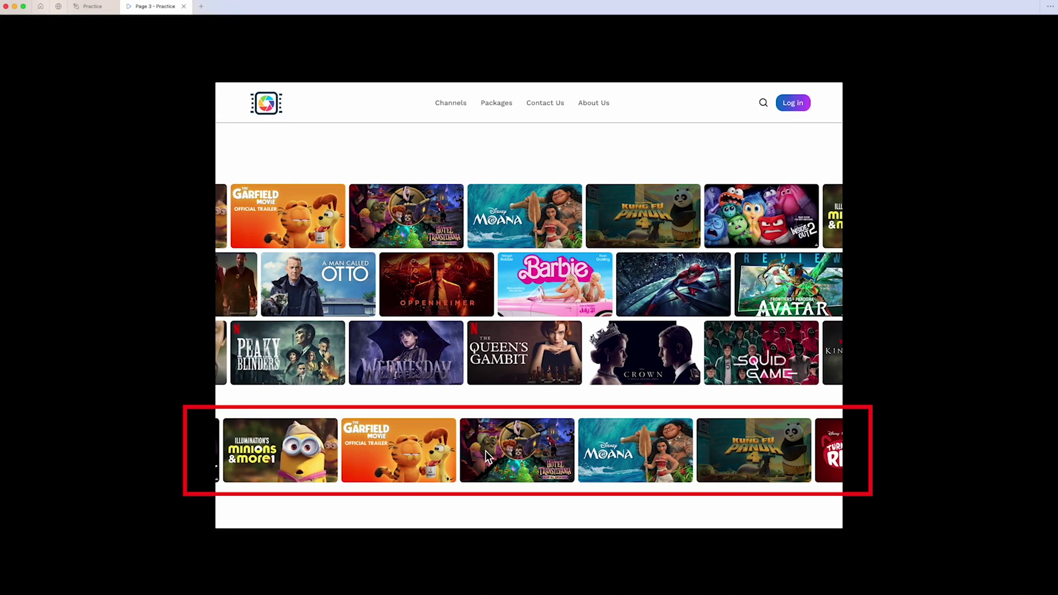
key("ctrl+shift+Tab")
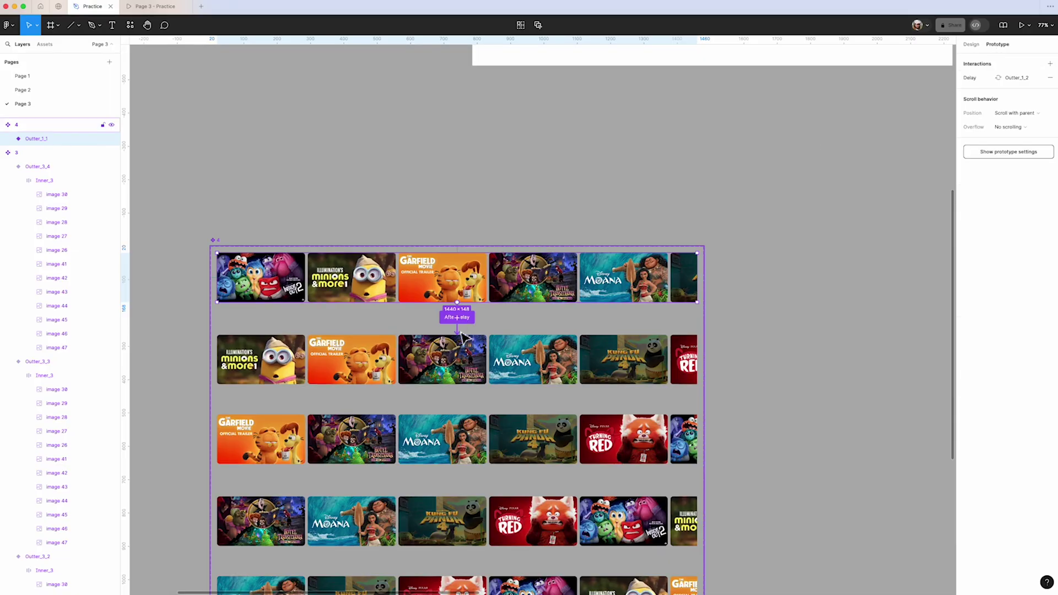
- Inspect components 2 and 4's After delay transitions, then reopen the running preview
left_click(461, 334)
left_click(396, 230)
scroll(799, 243, "down", 5)
scroll(755, 244, "up", 10)
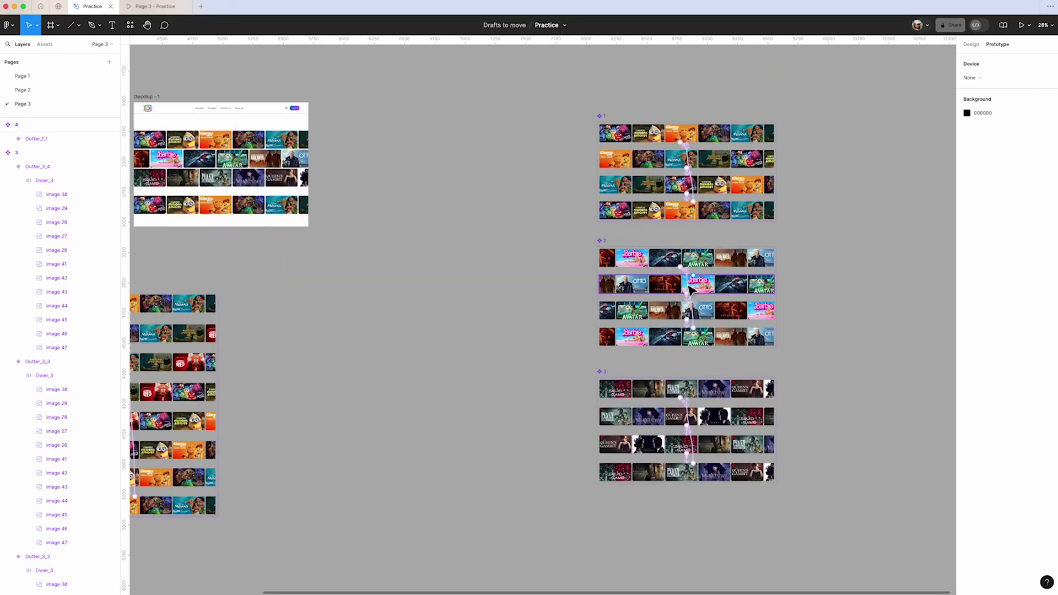
left_click(710, 282)
scroll(720, 384, "down", 8)
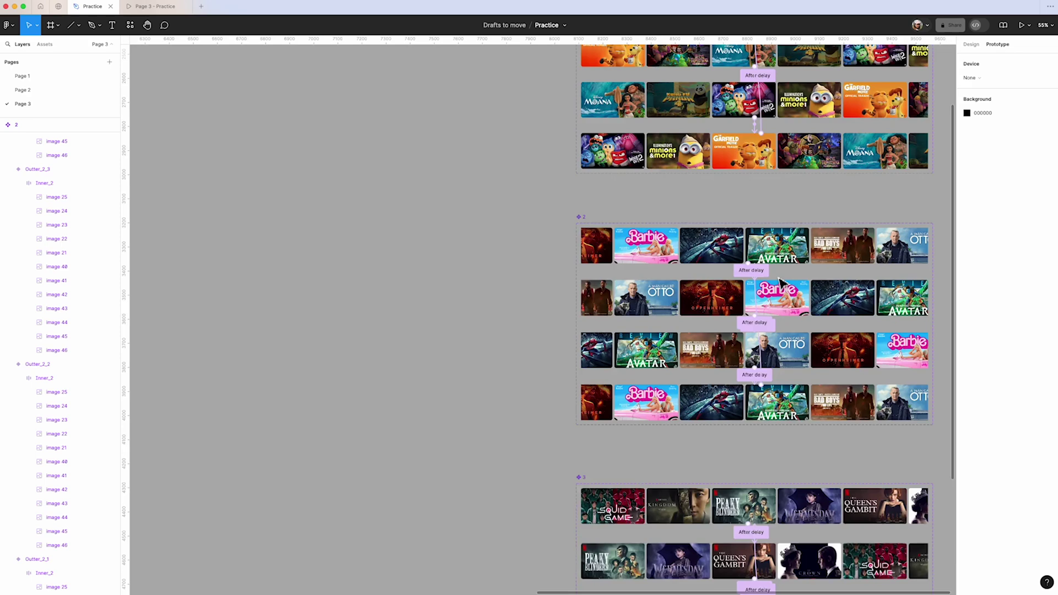
scroll(329, 324, "up", 5)
left_click(378, 331)
left_click(378, 332)
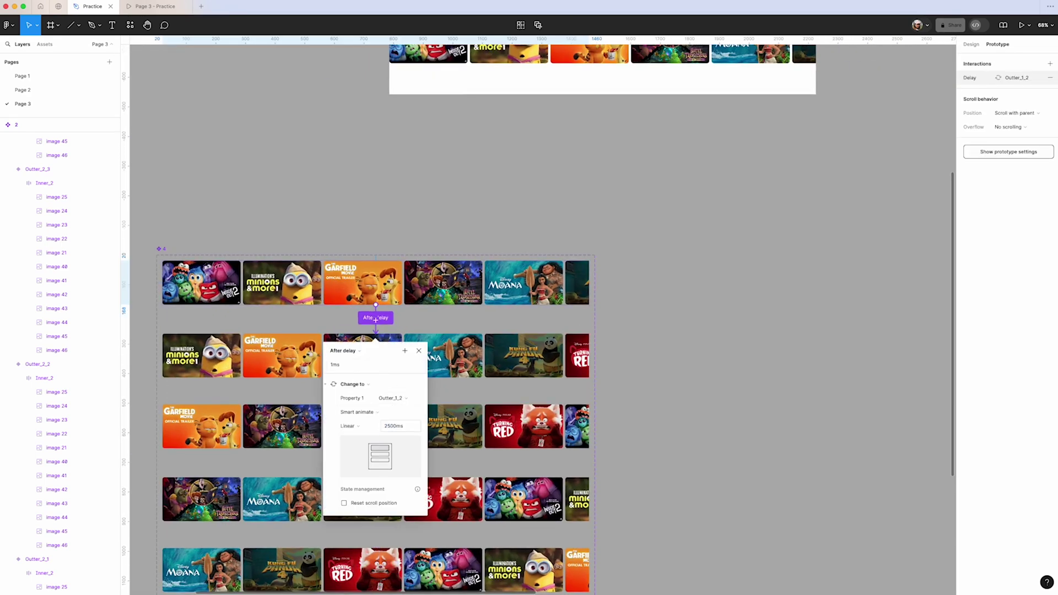
left_click(460, 351)
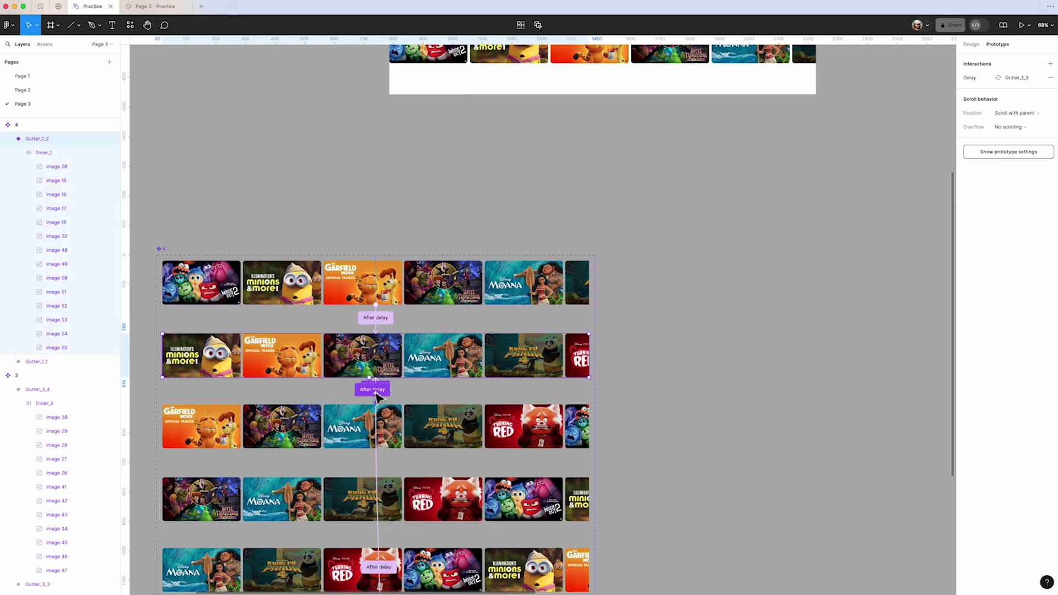
scroll(376, 396, "up", 5)
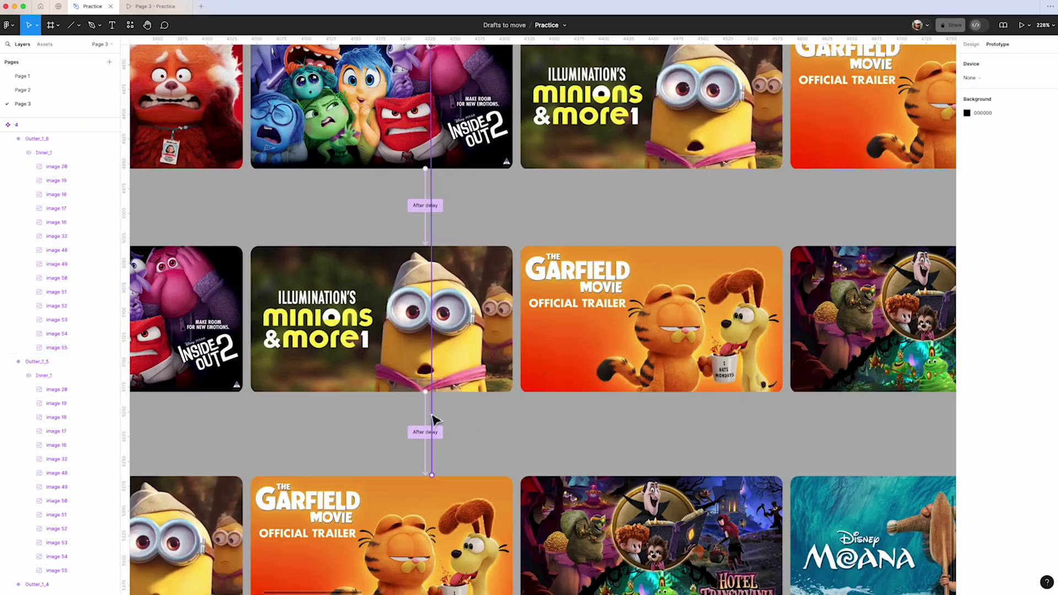
left_click(157, 7)
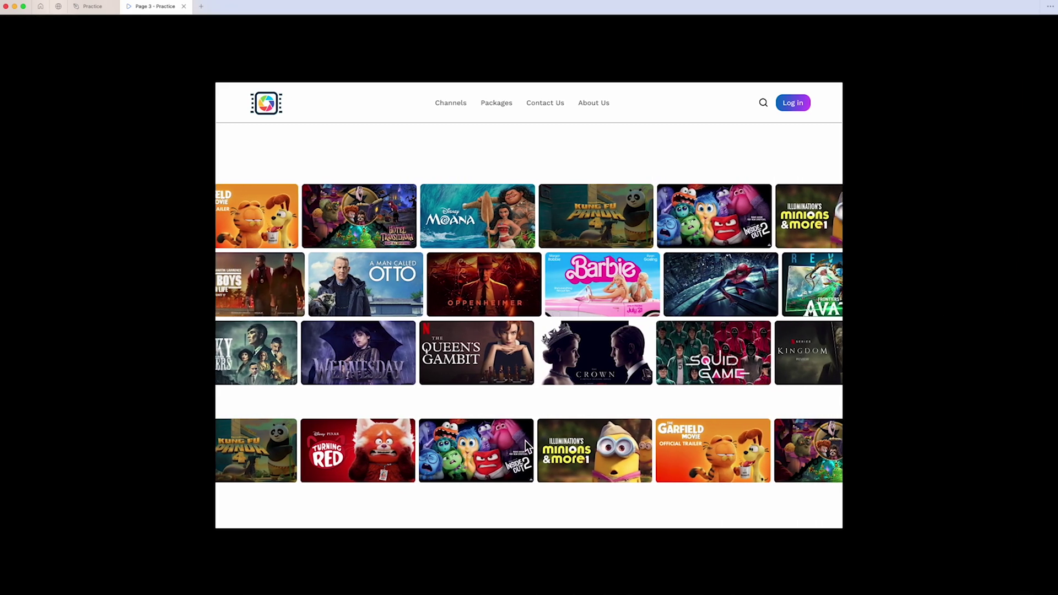
- Give component set 2 a drop shadow using the Drop Shadow/300 effect style
key("ctrl+shift+Tab")
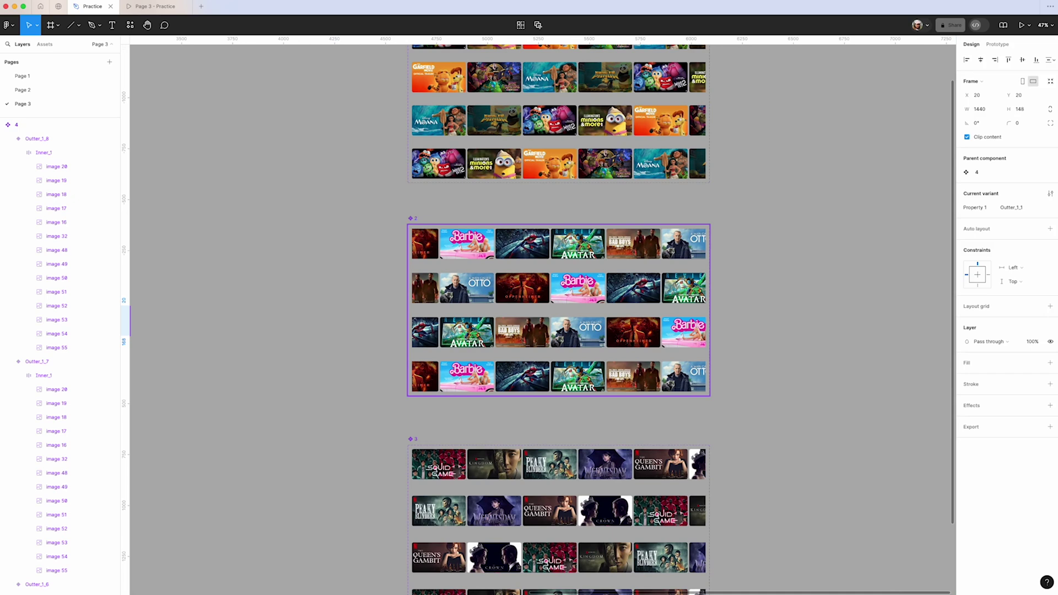
left_click(418, 220)
left_click(995, 422)
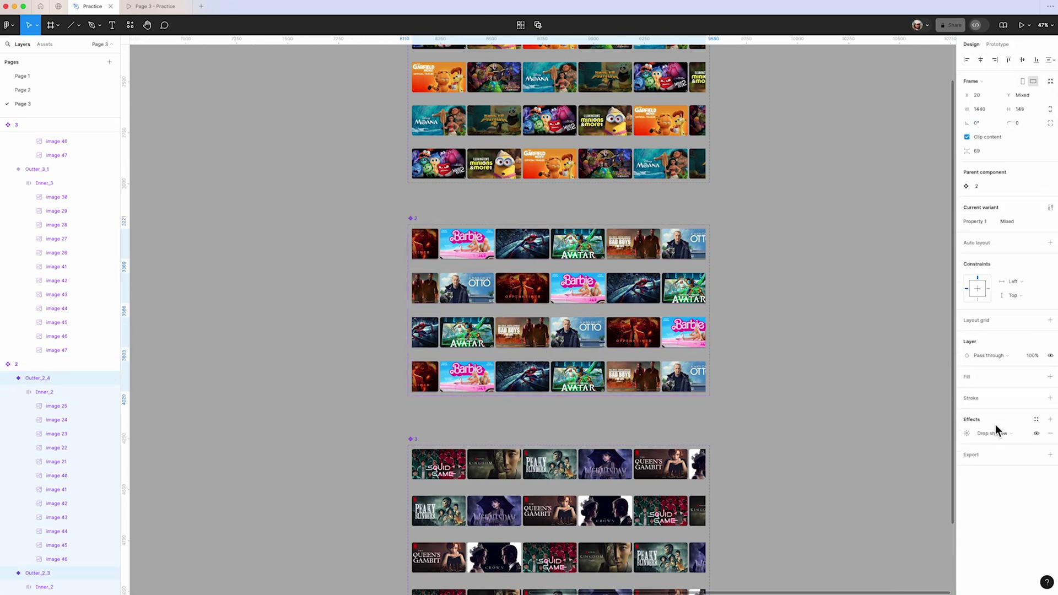
left_click(969, 434)
left_click(1035, 419)
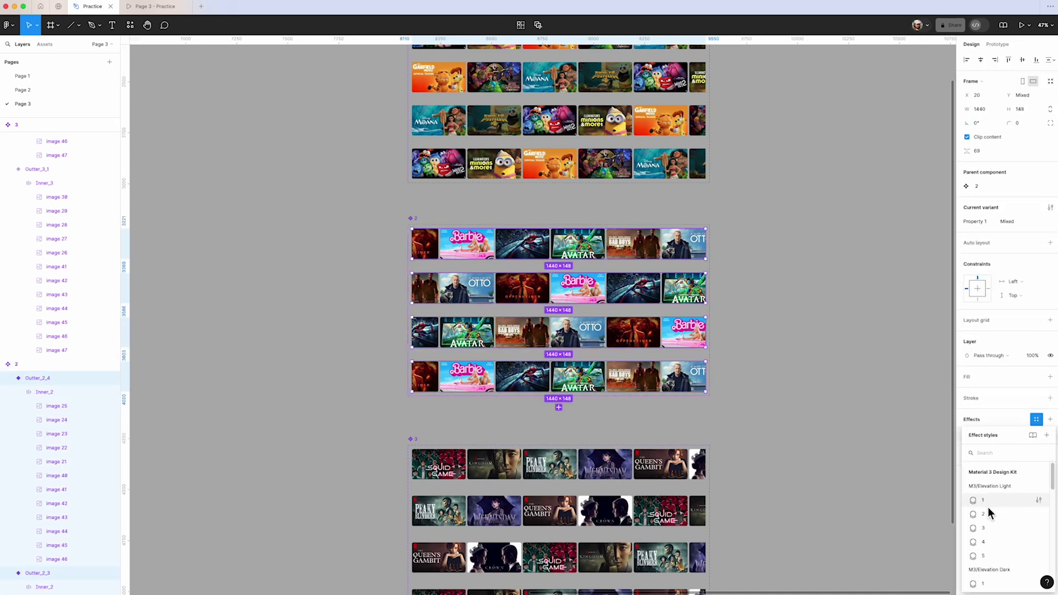
scroll(987, 505, "down", 3)
scroll(985, 484, "up", 2)
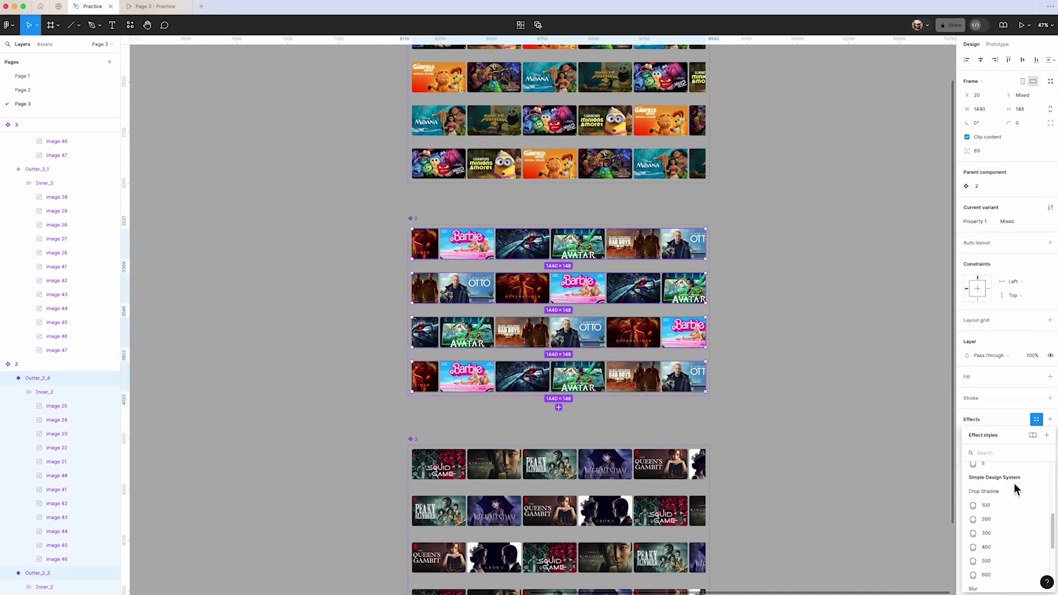
left_click(988, 524)
- Replace the shadow's effect style with Drop Shadow/600
scroll(521, 266, "up", 5)
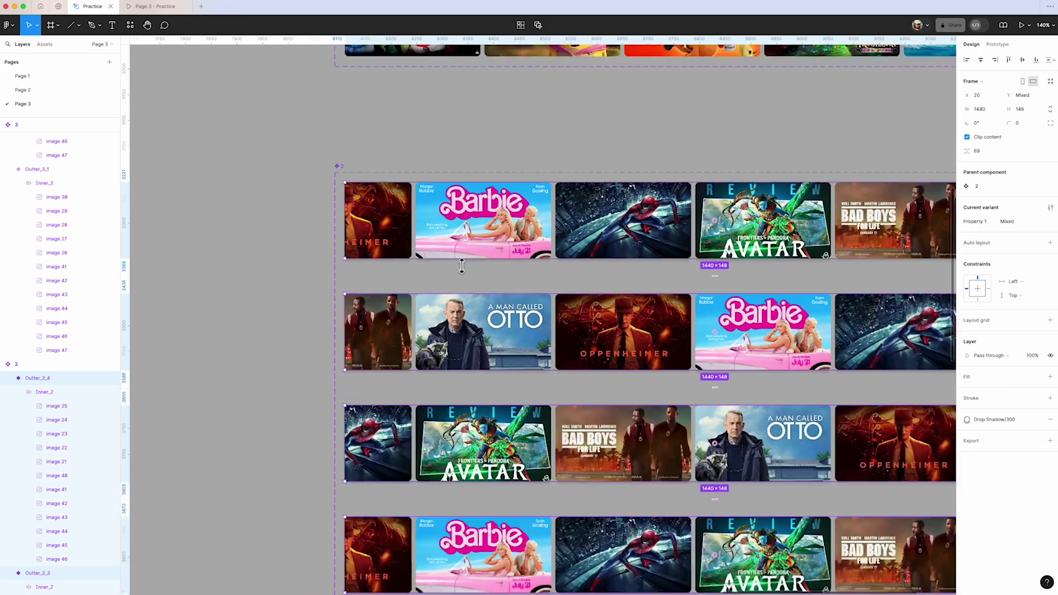
scroll(520, 265, "down", 5)
left_click(147, 8)
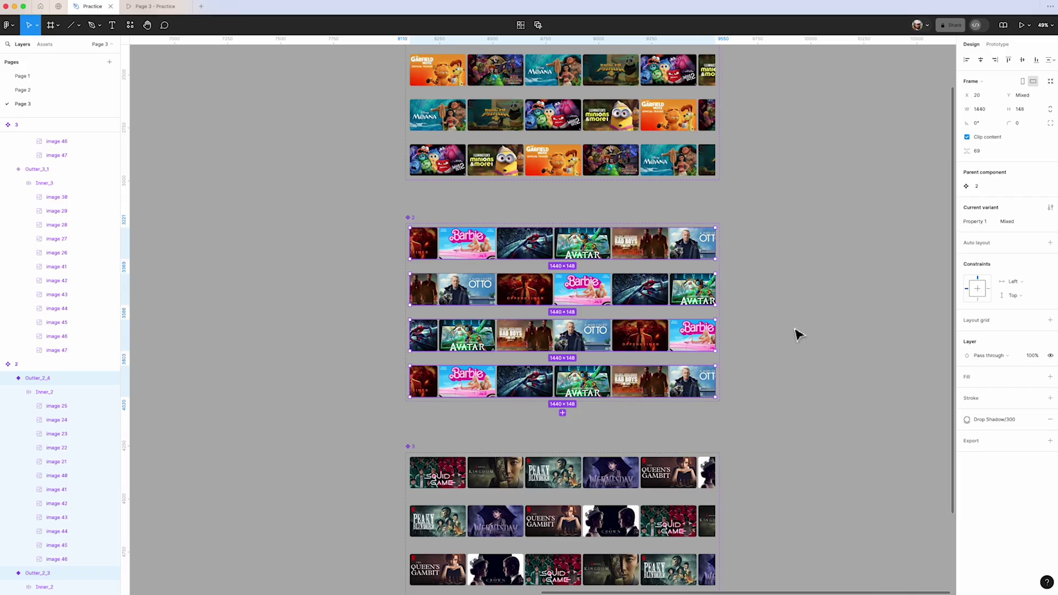
left_click(1005, 423)
left_click(1010, 569)
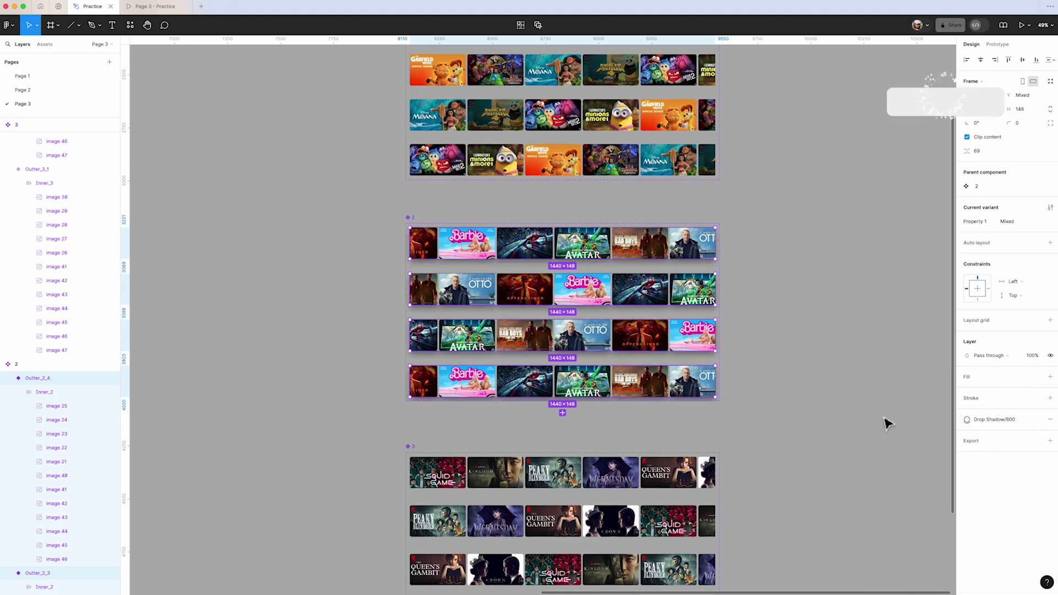